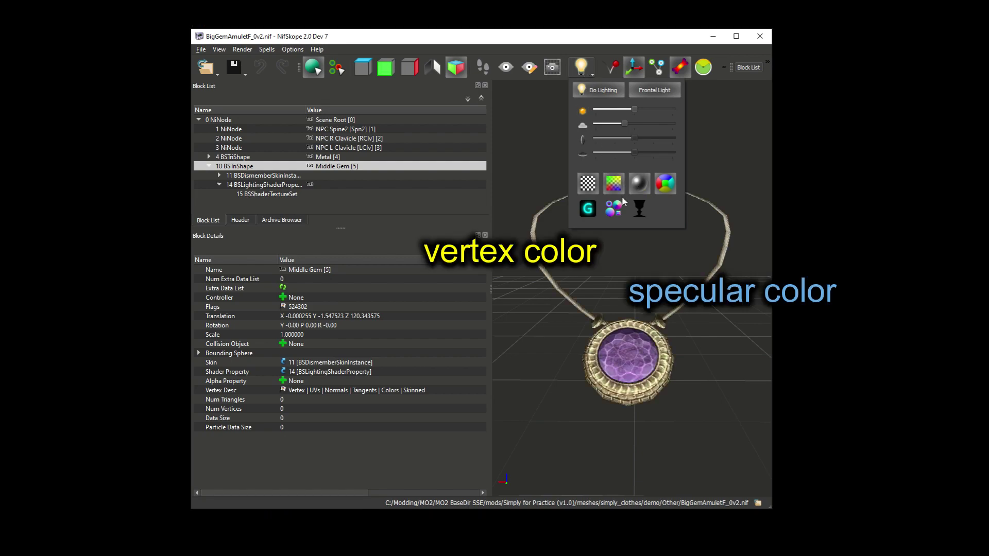
Turn on the glow preview for the amulet and show the Middle Gem's lighting shader property
left_click(589, 209)
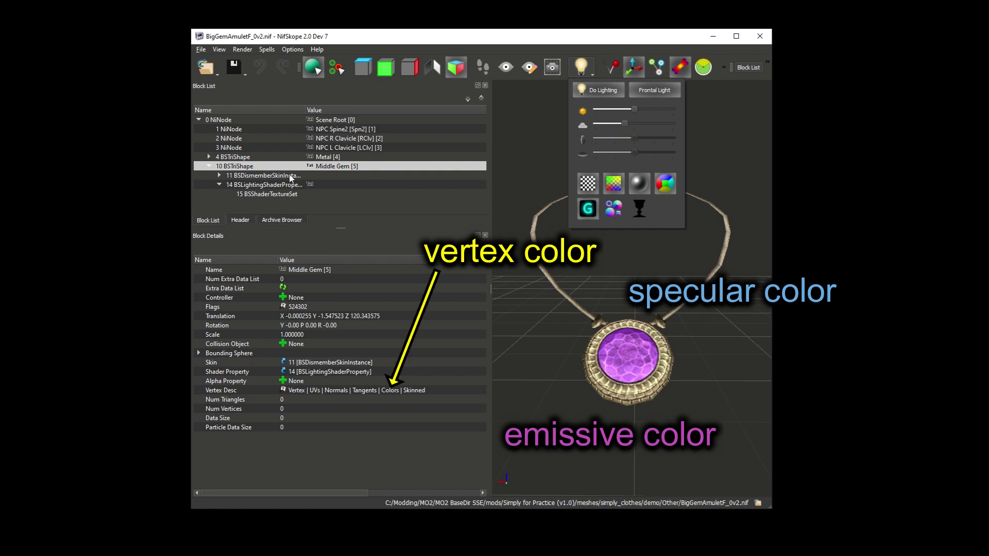
left_click(276, 186)
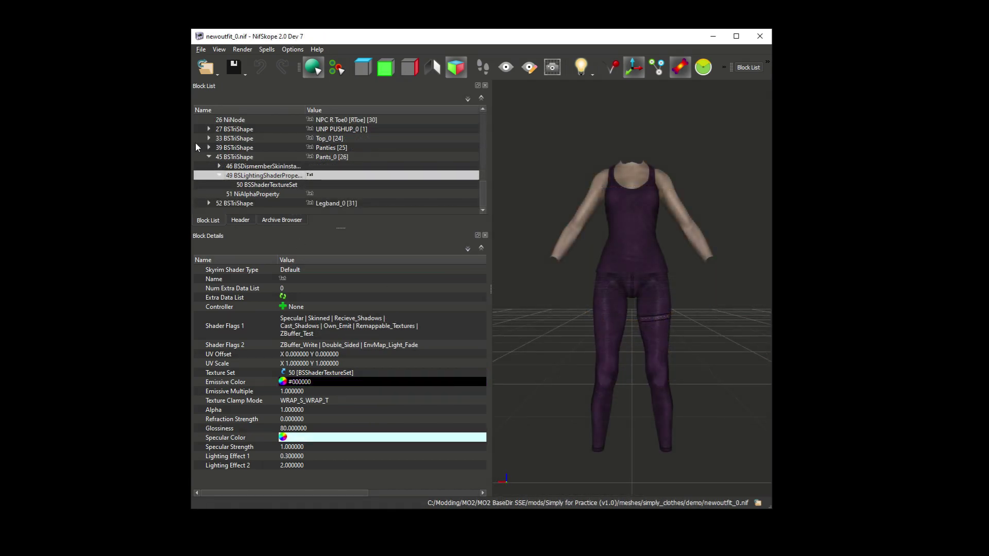
Examine the lighting shader properties of the Top_0, Panties and Pants_0 shapes in newoutfit_0.nif
left_click(238, 184)
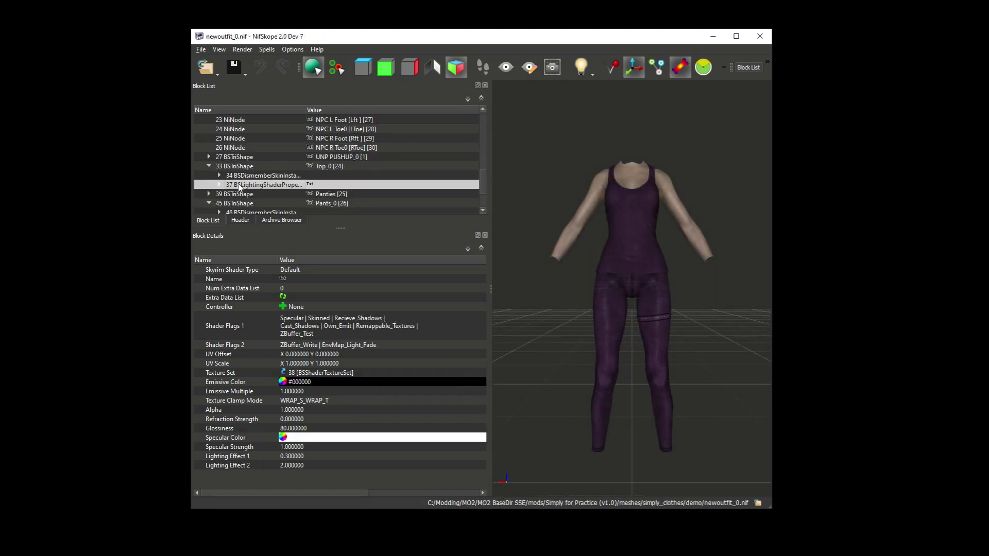
left_click(208, 195)
left_click(240, 184)
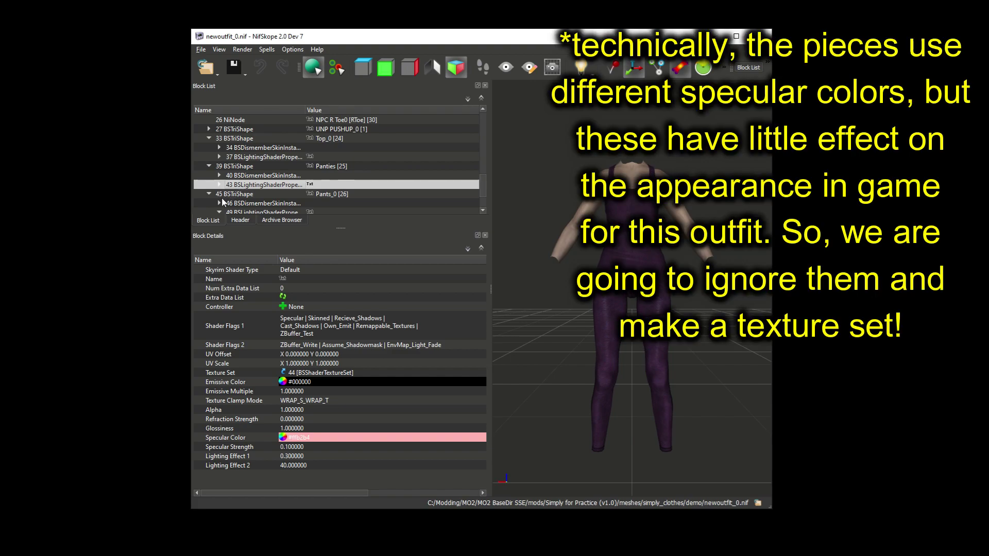
left_click(237, 211)
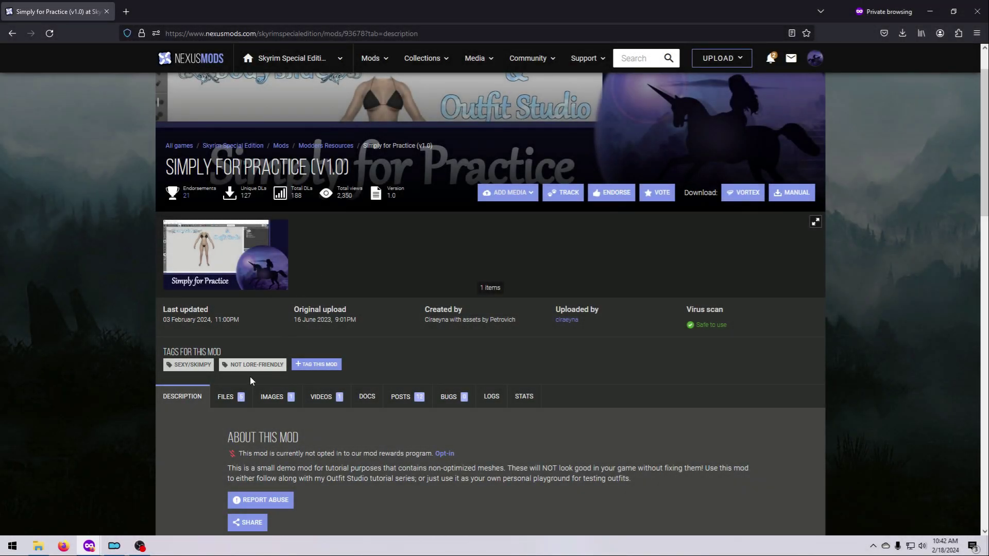
Download the Jeans Meshes file of the Simply for Practice mod on Nexus Mods through the mod manager at slow speed
left_click(229, 399)
scroll(220, 437, "down", 7)
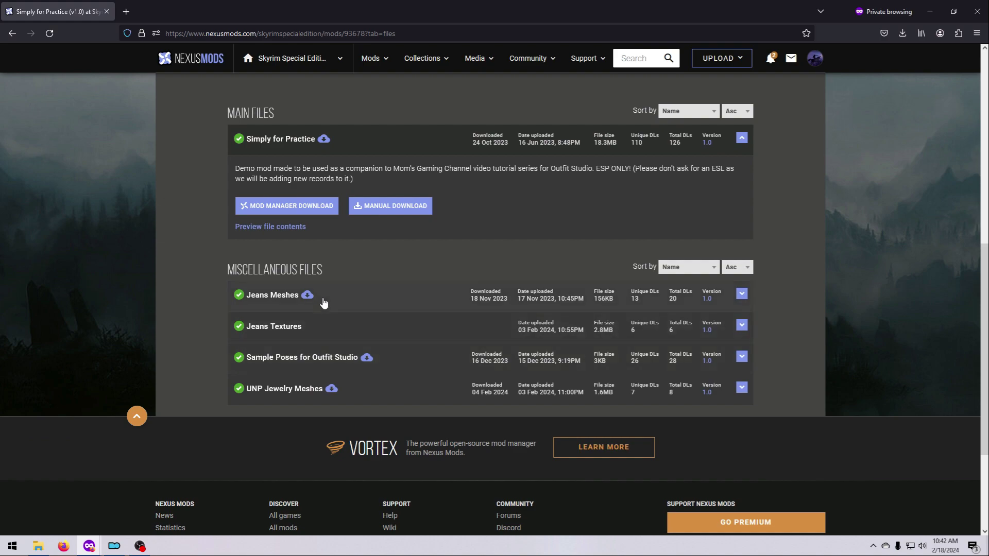
left_click(741, 293)
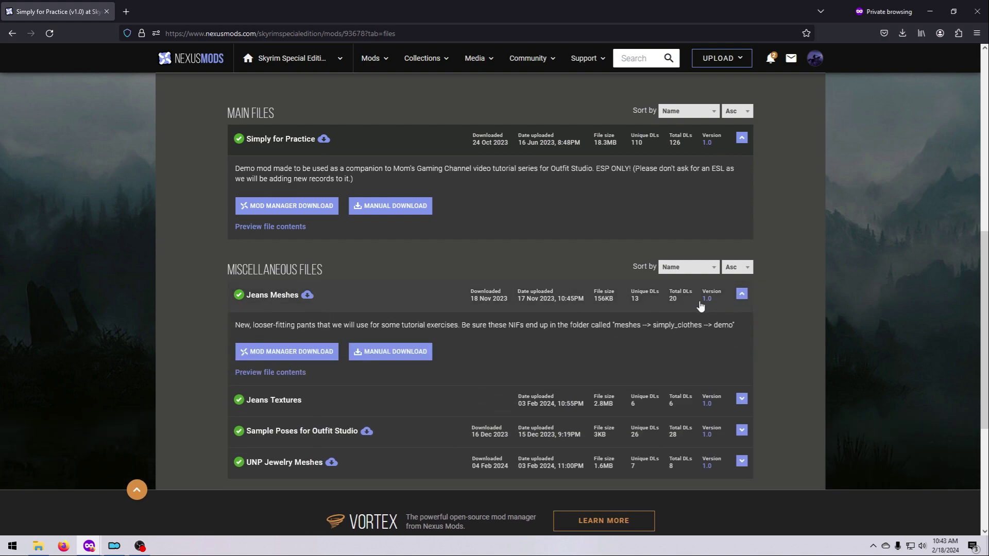
left_click(270, 348)
left_click(375, 345)
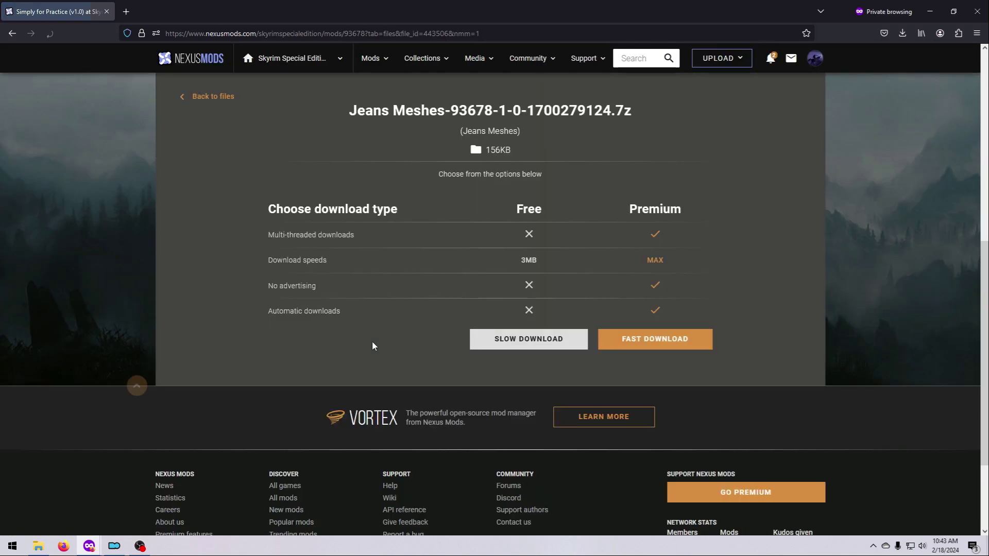
left_click(520, 338)
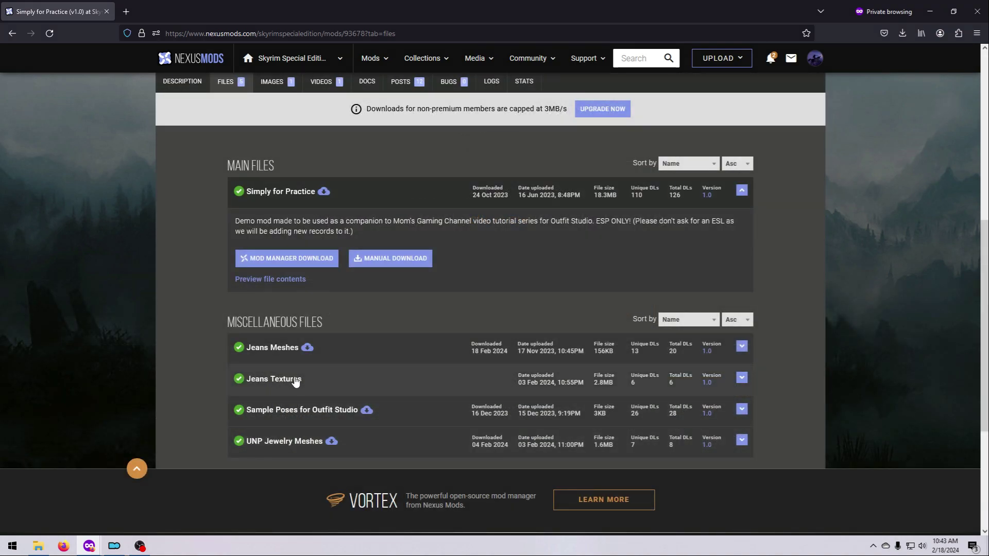
Download the Jeans Textures miscellaneous file through the mod manager with the slow download option
left_click(742, 380)
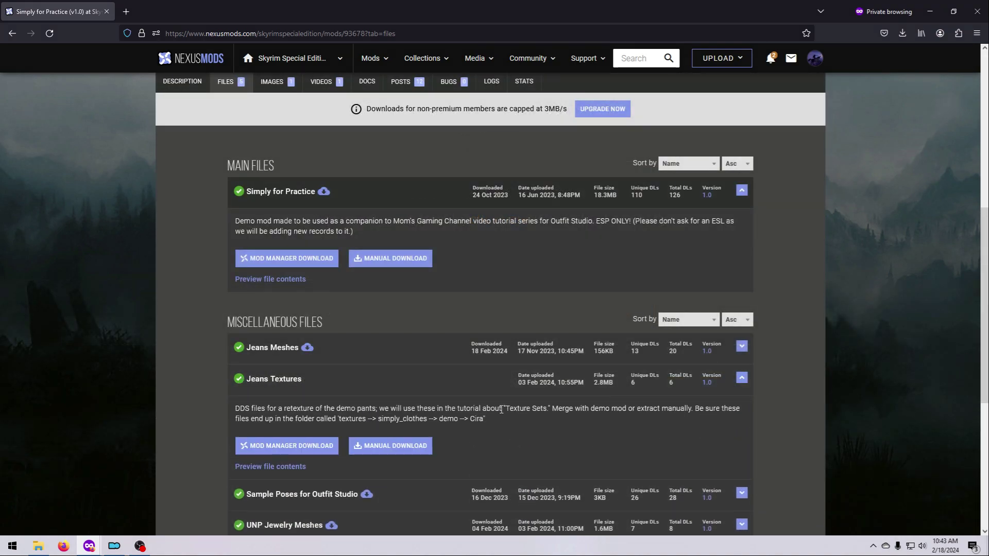
left_click(262, 452)
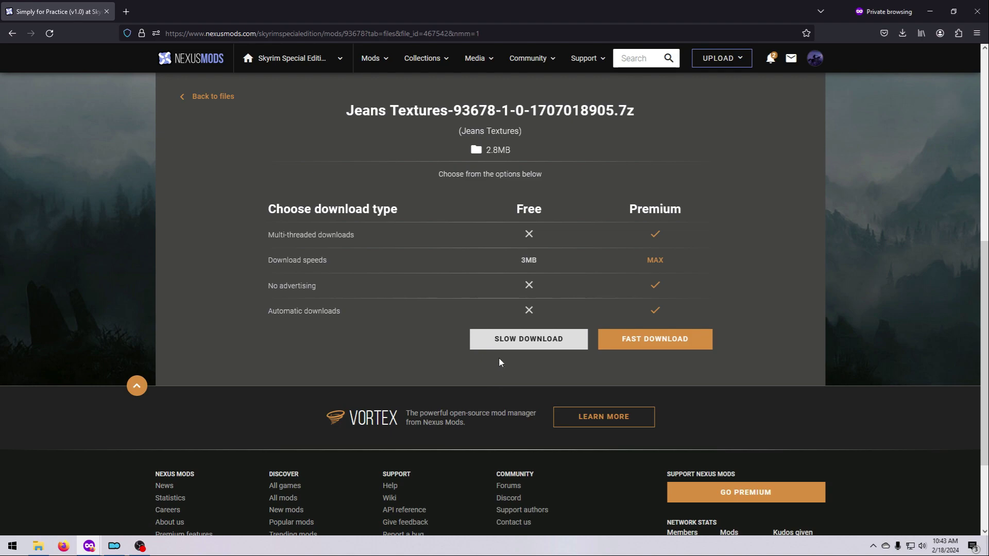
left_click(515, 340)
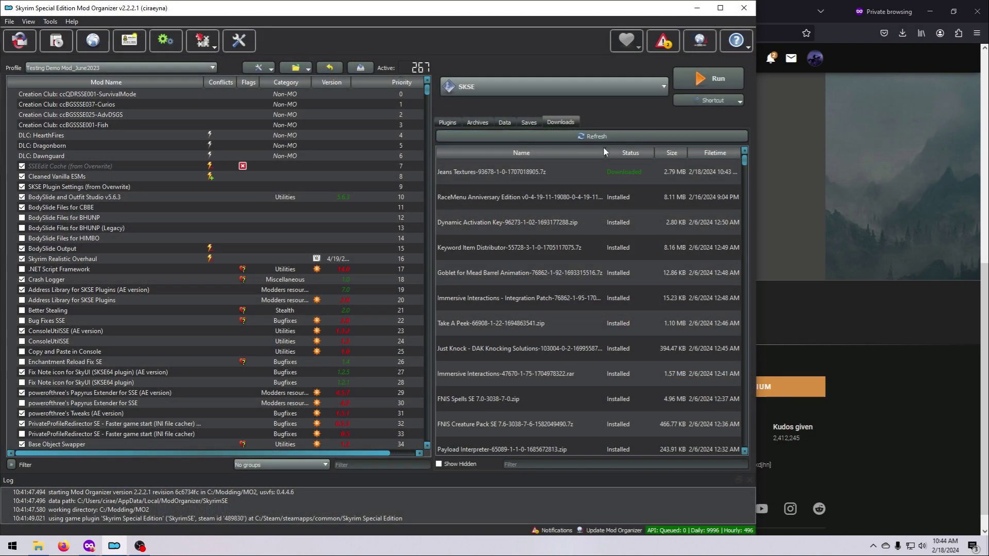
Install the Jeans Textures archive in Mod Organizer, merging it into the existing Simply for Practice (v1.0) mod
double_click(622, 172)
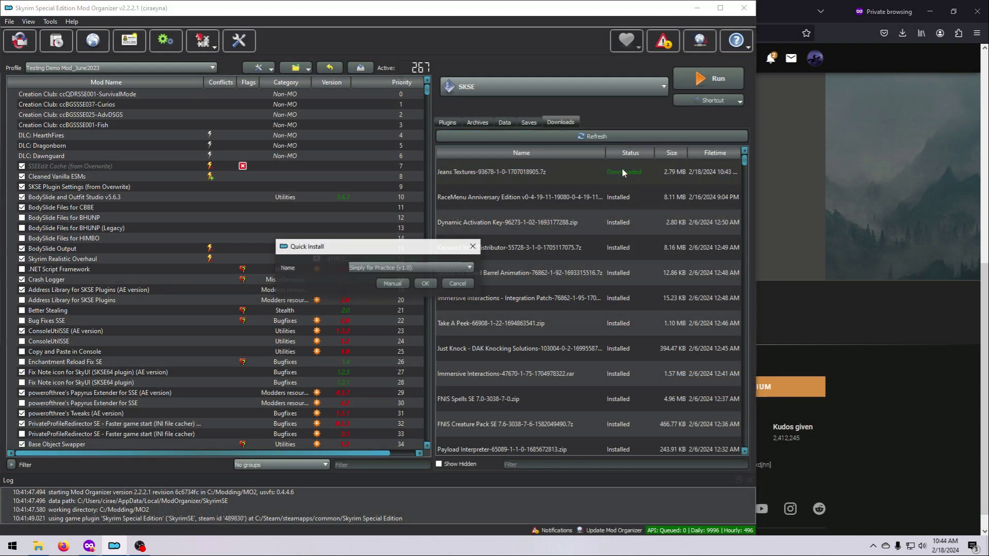
left_click(425, 283)
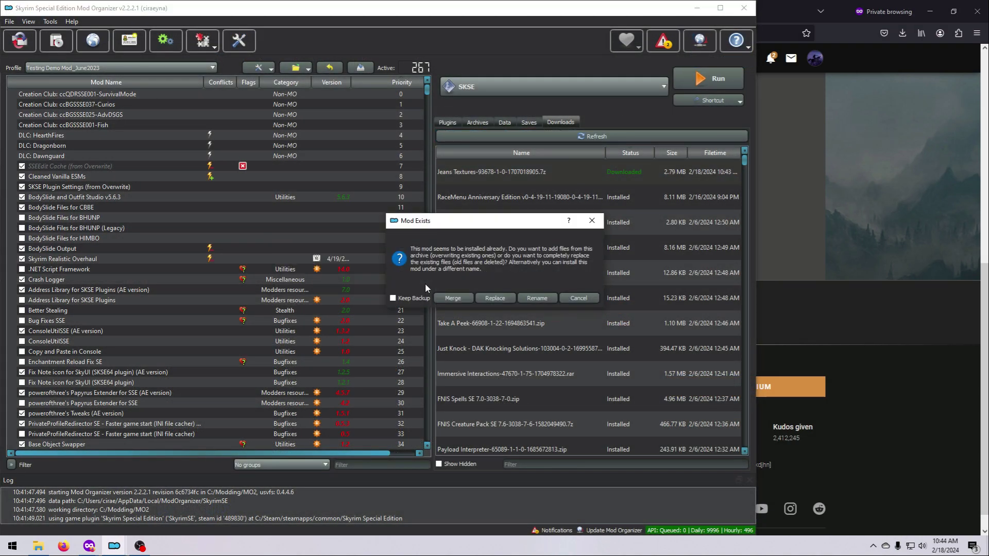
left_click(453, 302)
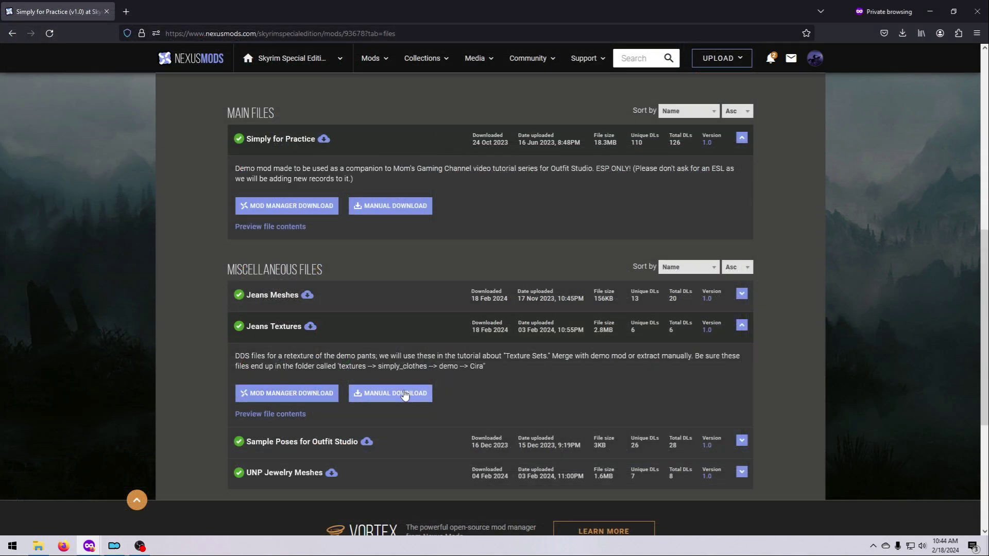
Download the Jeans Textures archive manually in the browser at slow speed and show it in its download folder
left_click(405, 393)
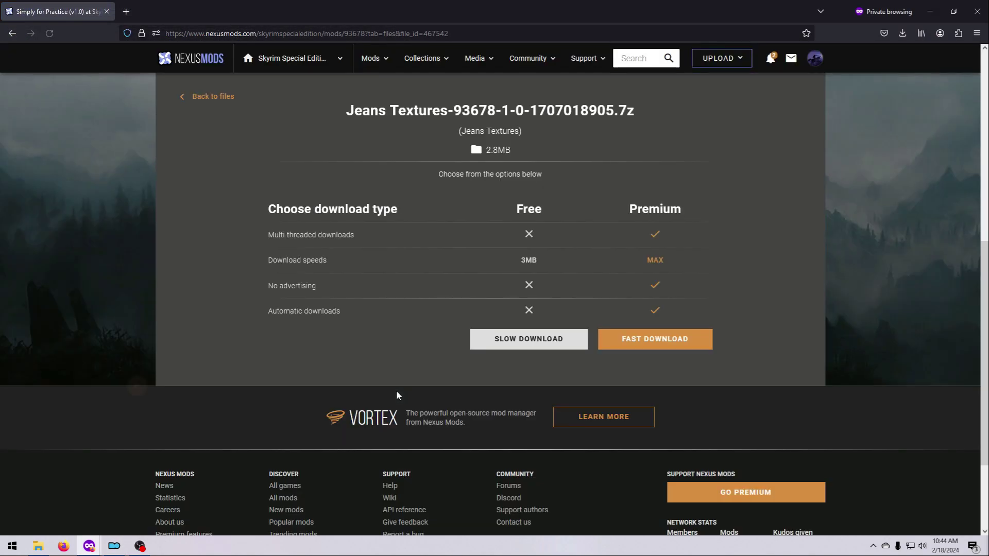
left_click(498, 339)
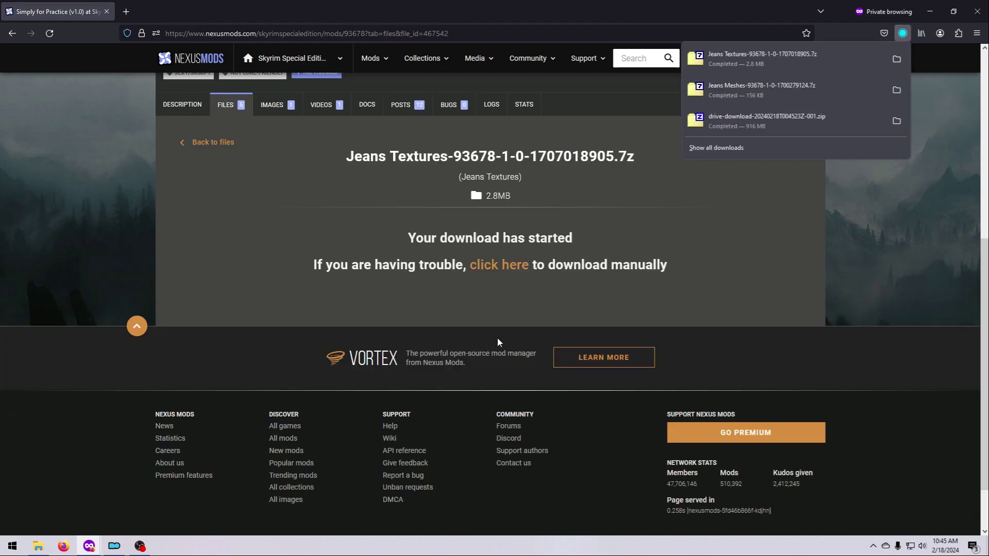
left_click(897, 59)
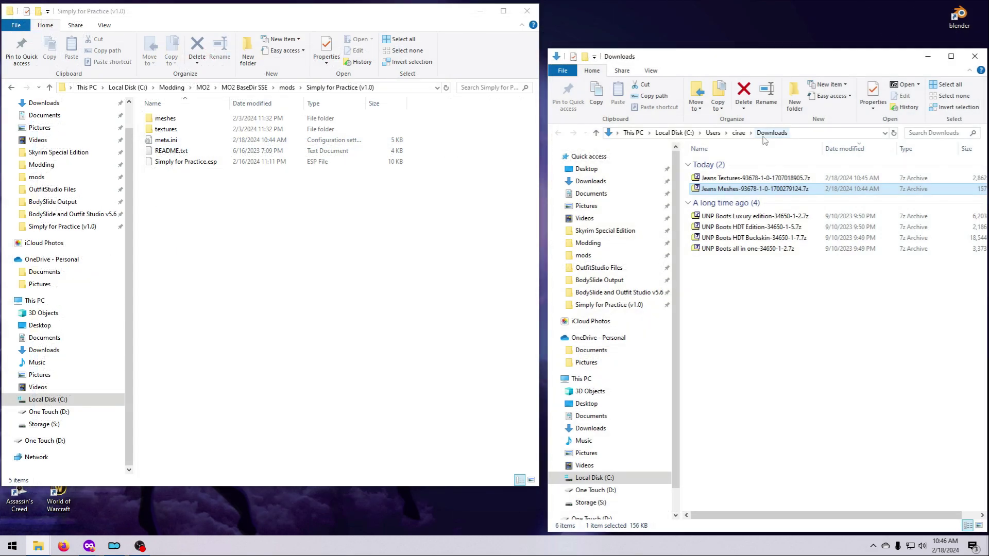
Extract the meshes folder from the Jeans Meshes archive into the Simply for Practice (v1.0) mod folder and close the archive
double_click(727, 190)
double_click(572, 154)
left_click(570, 155)
left_click_drag(571, 155, 273, 293)
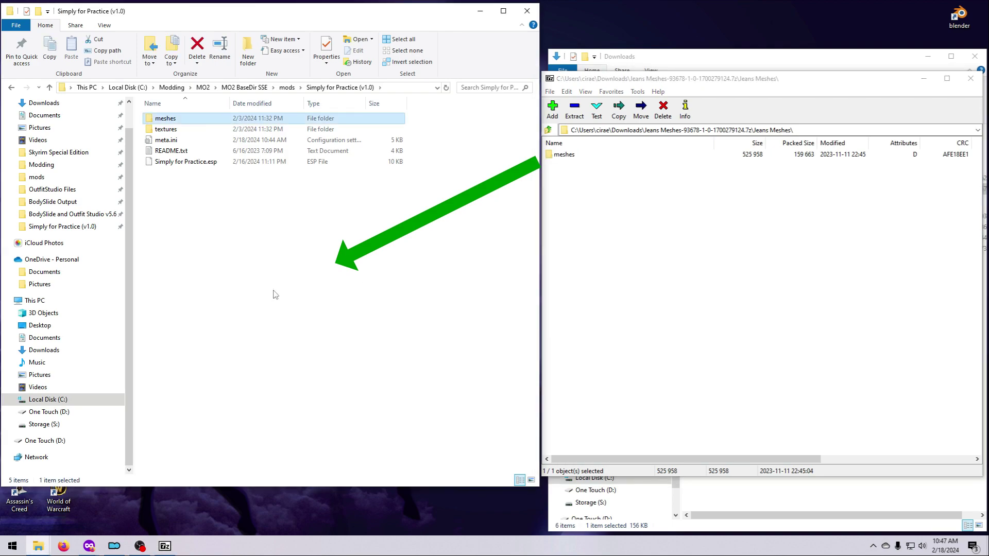
left_click(971, 80)
Extract the textures folder from the Jeans Textures archive into the Simply for Practice (v1.0) mod folder
double_click(817, 174)
double_click(575, 156)
left_click(570, 156)
left_click_drag(570, 156, 225, 347)
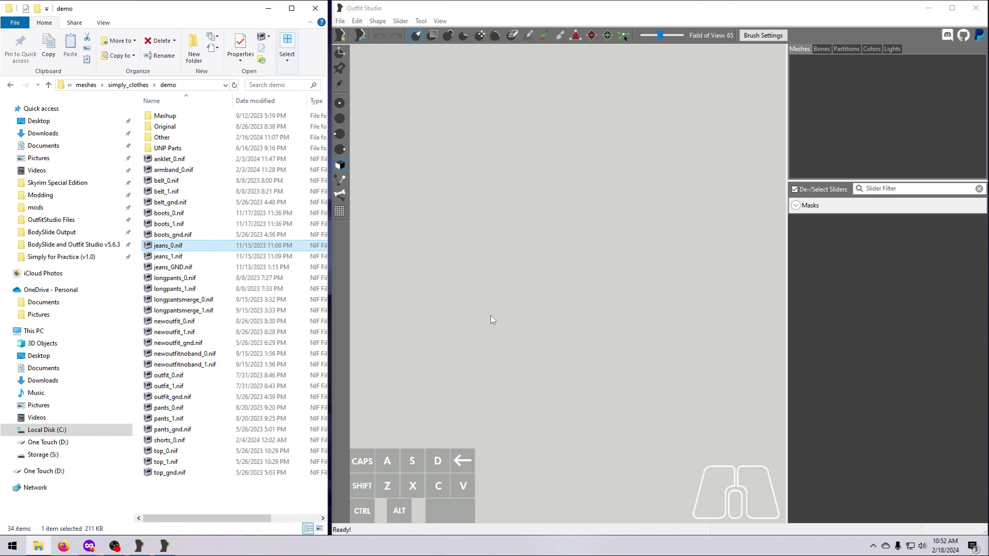
Load jeans_0.nif and top_0.nif from the demo folder into Outfit Studio and set UNP PUSHUP_0 as the reference
left_click_drag(175, 245, 532, 308)
left_click_drag(166, 451, 595, 371)
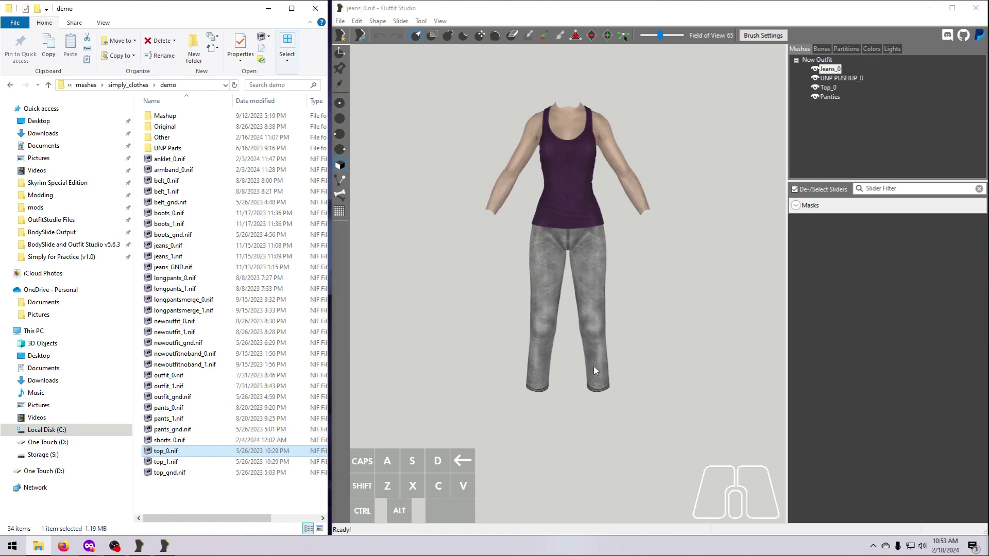
right_click(844, 76)
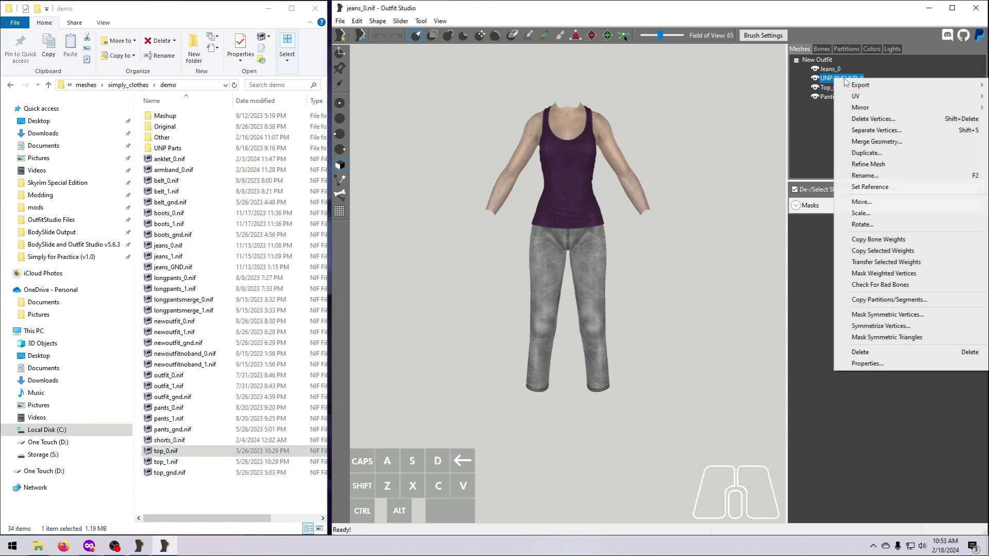
left_click(865, 164)
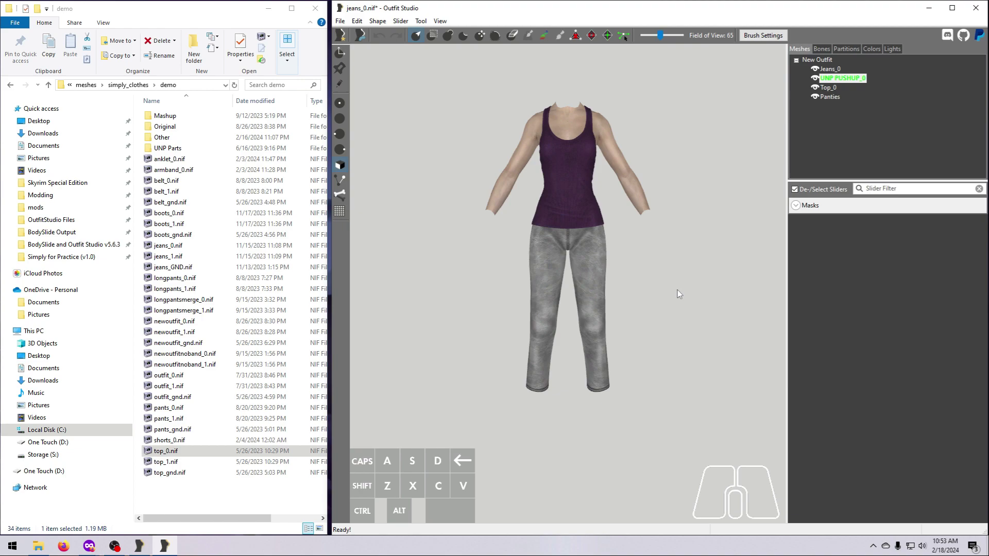
Copy the bone weights from the reference body to Jeans_0, adjusting the search radius
left_click(828, 70)
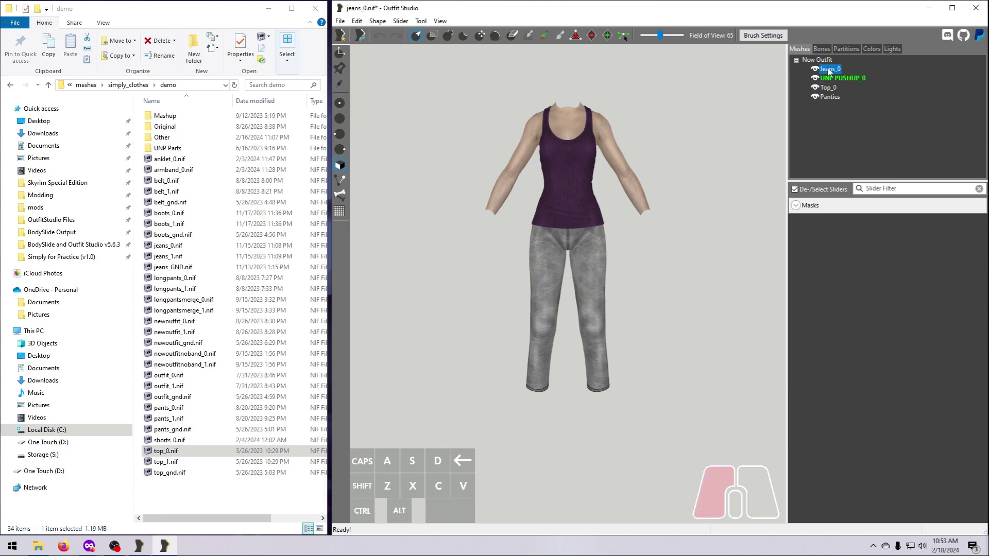
right_click(829, 71)
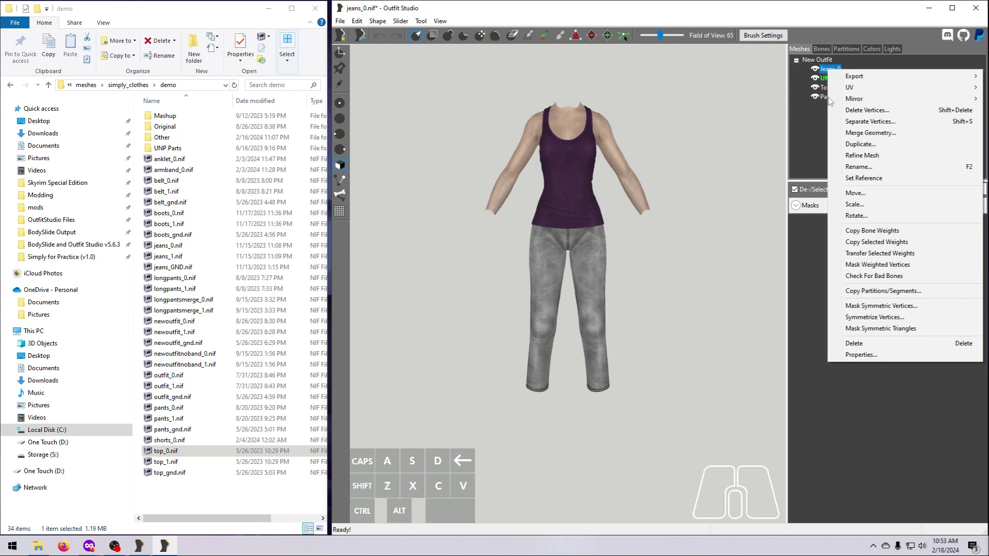
left_click(863, 231)
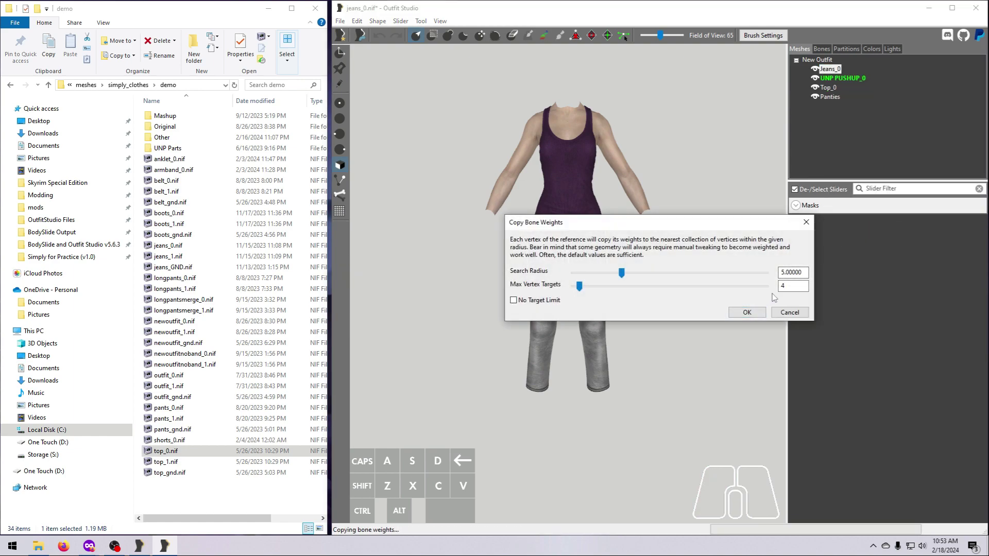
left_click_drag(804, 272, 767, 283)
left_click(747, 313)
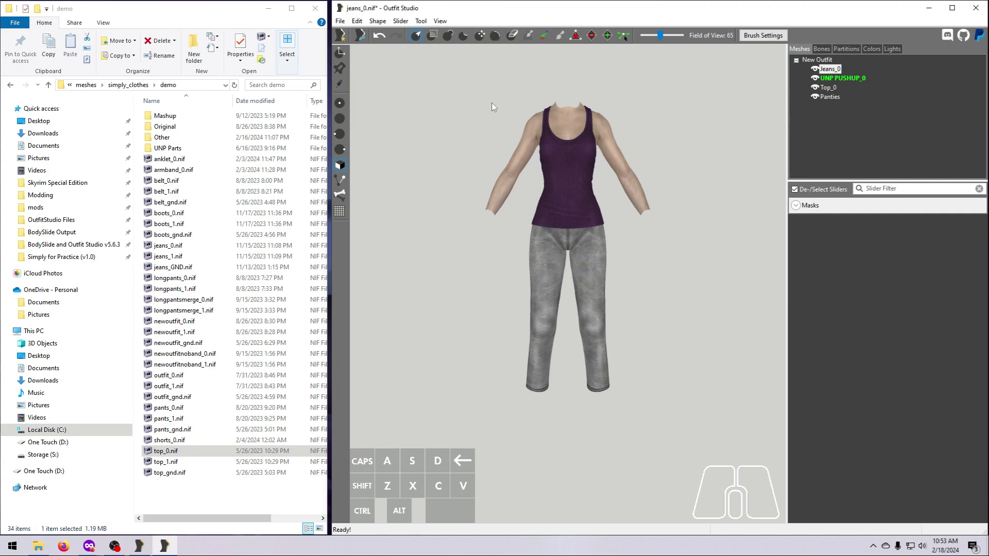
Mask the weighted vertices of Jeans_0 to check the mesh for unweighted areas, and clear the mask
left_click(377, 20)
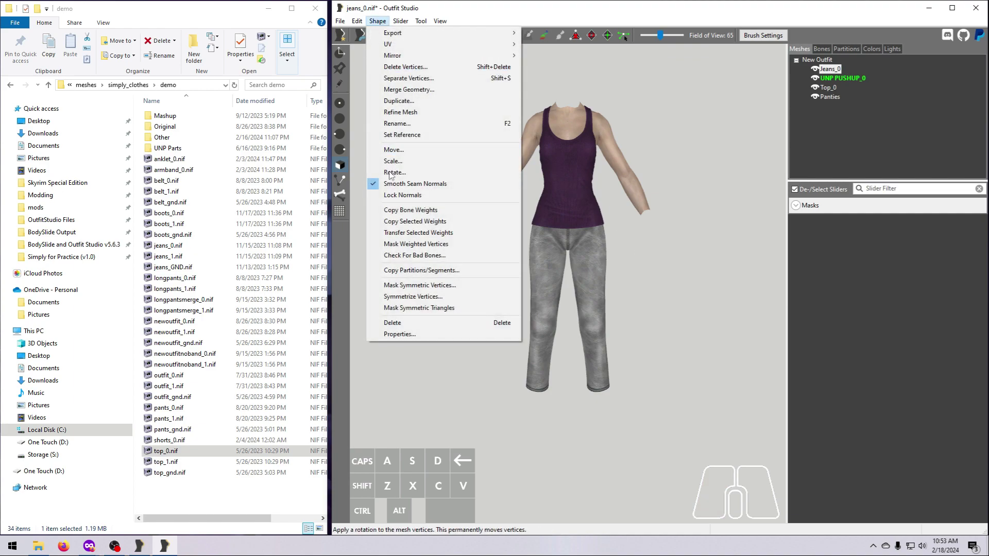
left_click(414, 244)
mouse_move(470, 287)
left_mouse_down()
mouse_move(609, 281)
mouse_move(521, 254)
mouse_move(471, 273)
left_mouse_up()
left_click(340, 84)
left_click_drag(379, 222, 403, 103)
left_click(340, 84)
left_click(420, 21)
left_click(448, 131)
Export Jeans_0 to the demo folder as jeans_0.nif, renaming the existing file there to jeans_0old.nif
right_click(829, 70)
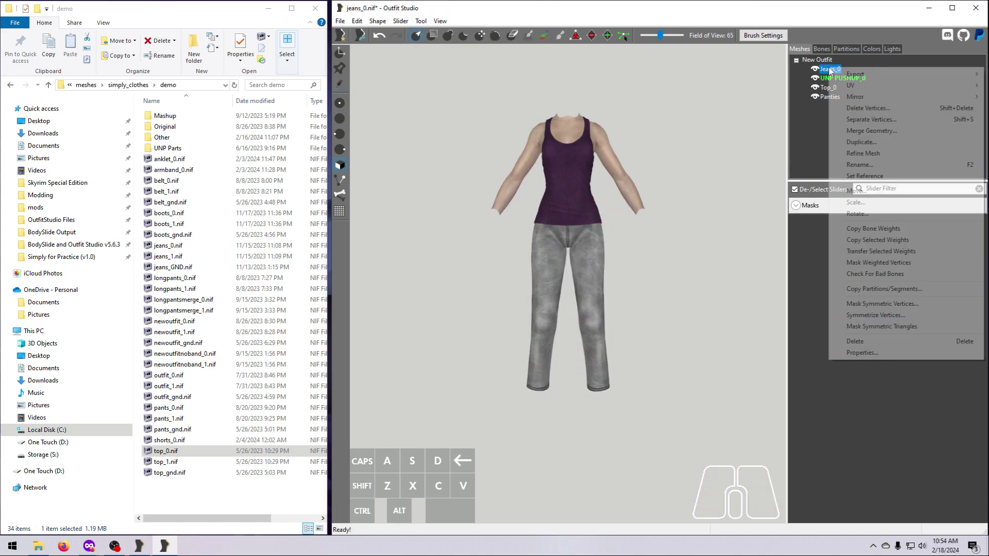
mouse_move(853, 74)
left_click(782, 78)
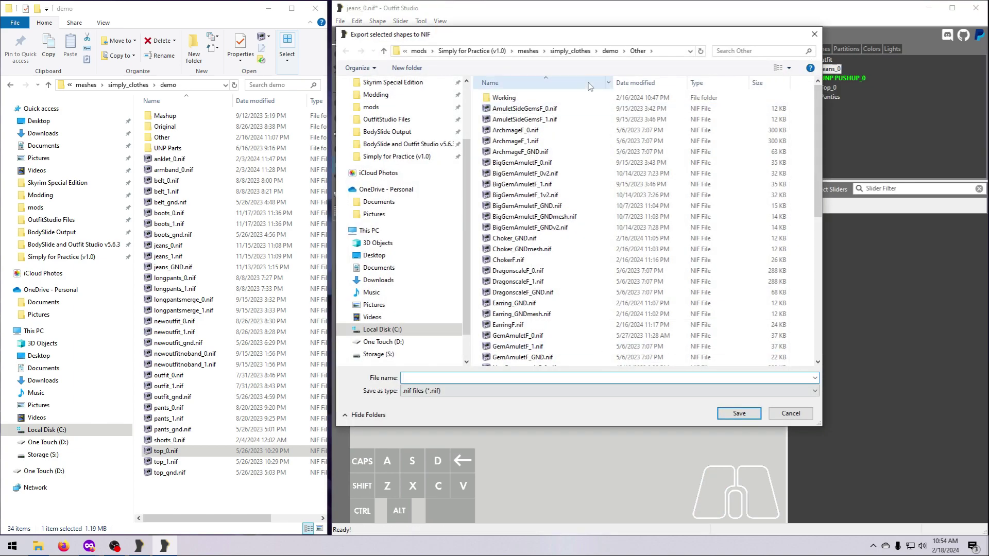
left_click(528, 51)
double_click(504, 119)
double_click(502, 97)
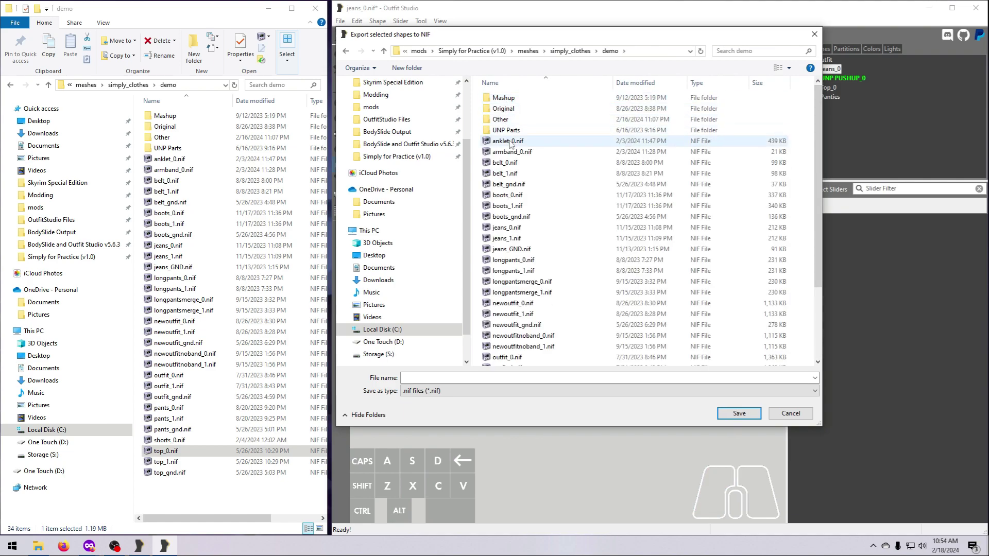
left_click(514, 228)
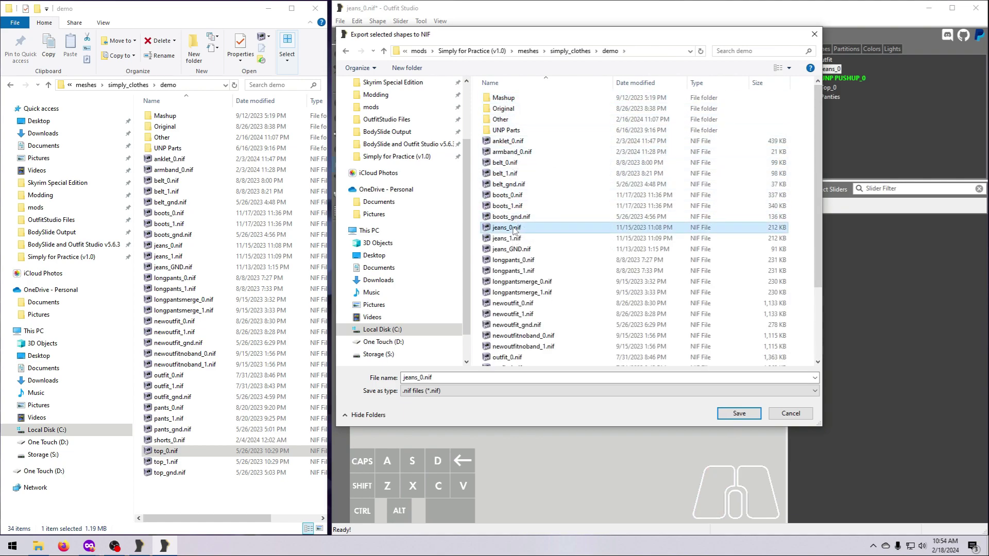
left_click(514, 228)
type("old")
left_click(451, 377)
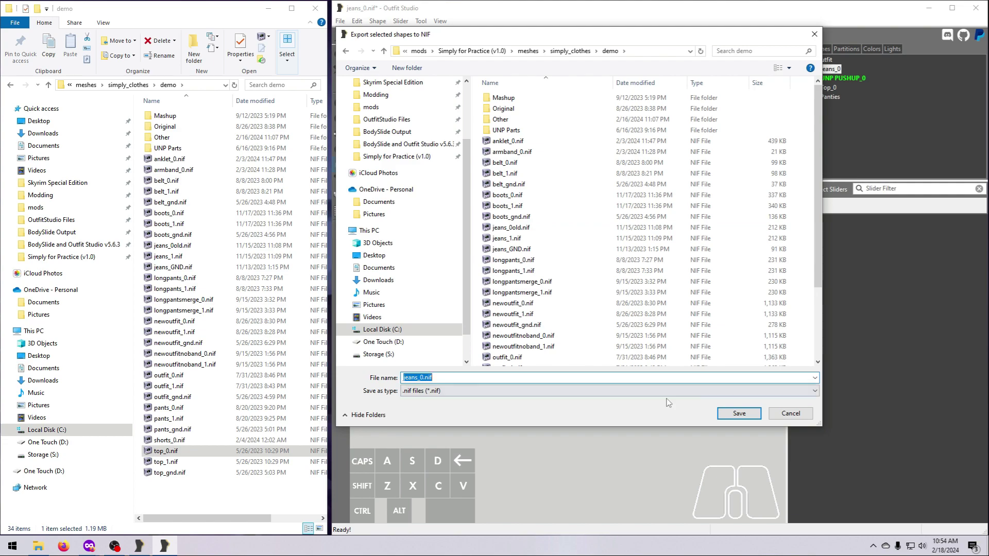
left_click(731, 412)
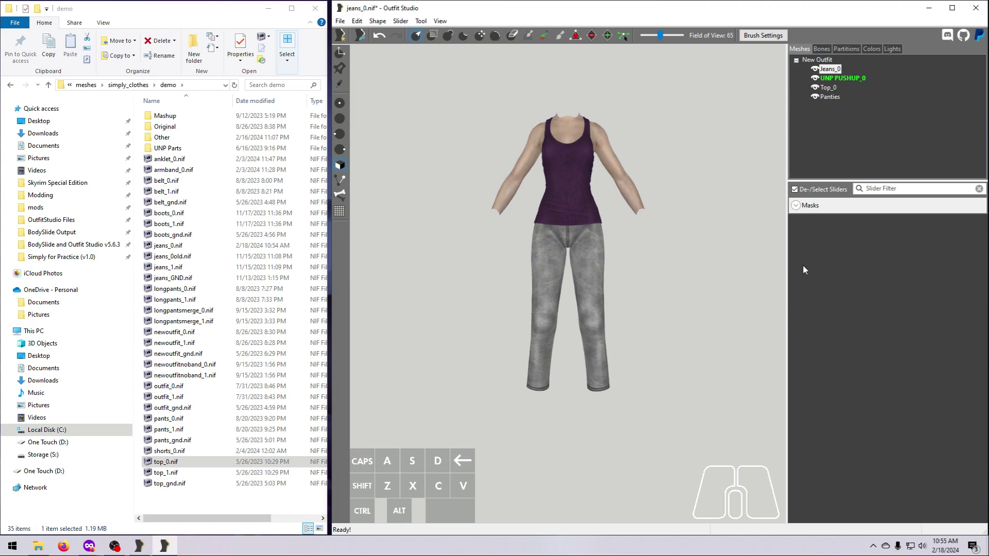
Set Jeans_0 as the reference and load jeans_1.nif from the demo folder into the project
right_click(827, 70)
left_click(865, 178)
left_click_drag(185, 267, 484, 309)
Select all the bones and transfer the selected weights from the reference to Jeans_1
right_click(833, 107)
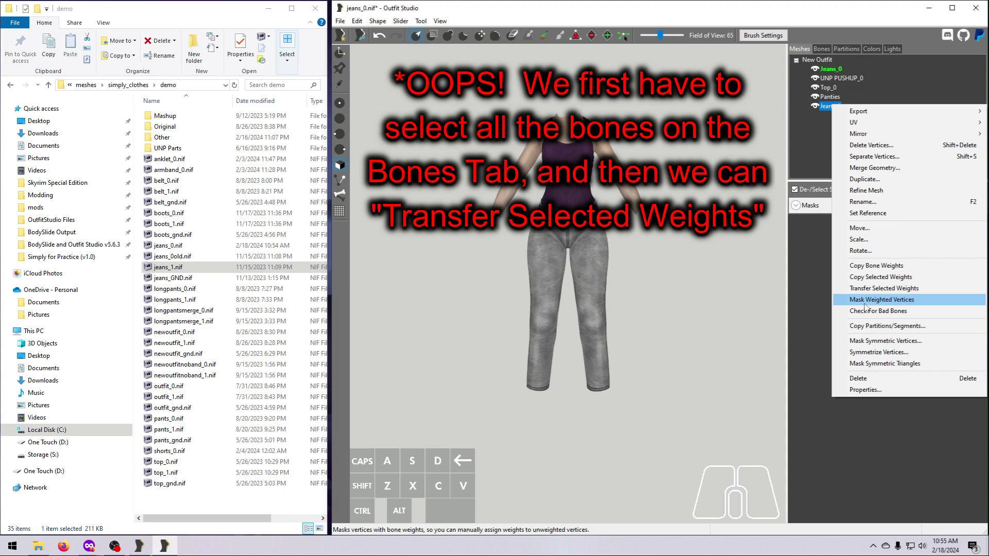
left_click(827, 106)
left_click(821, 49)
left_click(833, 72)
left_click_drag(851, 181, 838, 332)
left_click(833, 304, "shift")
left_click(803, 50)
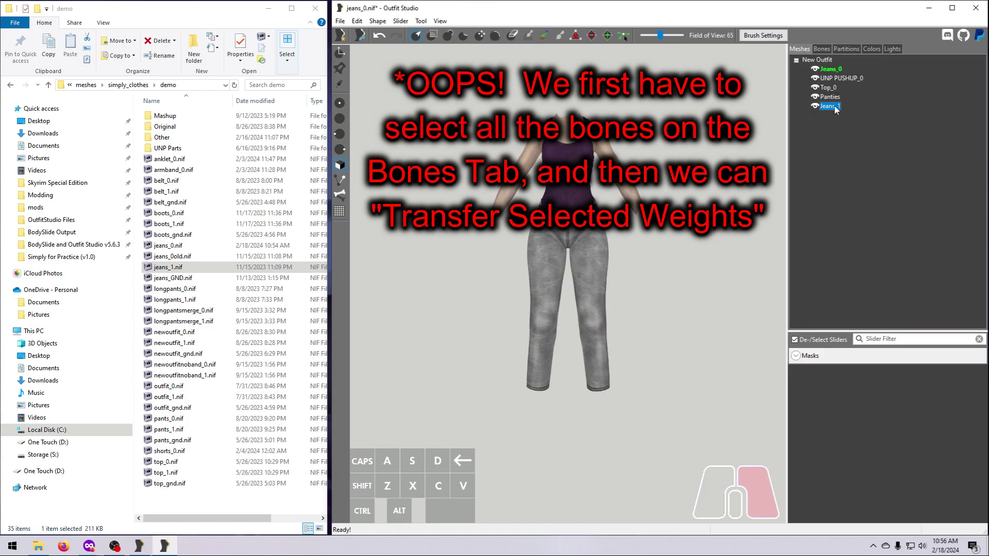
right_click(827, 106)
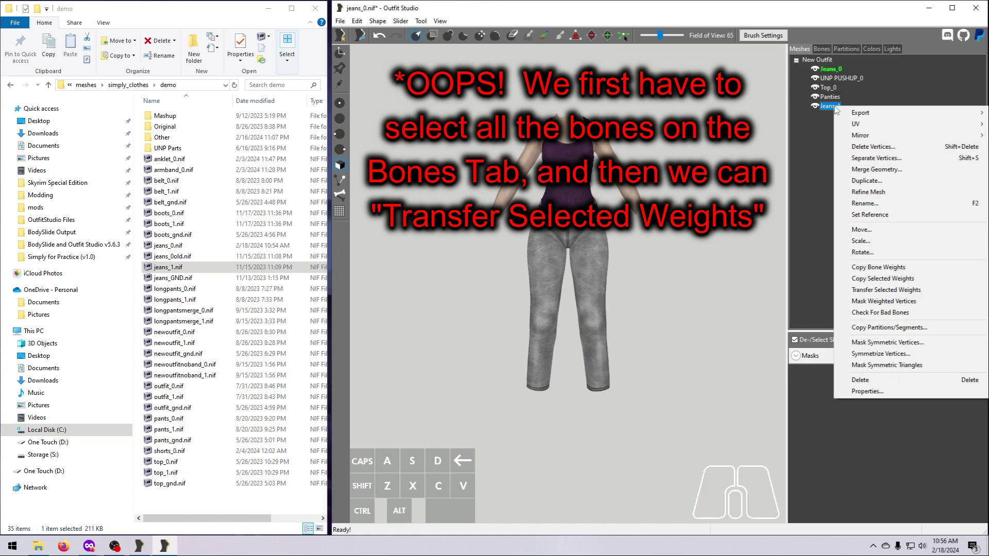
left_click(867, 290)
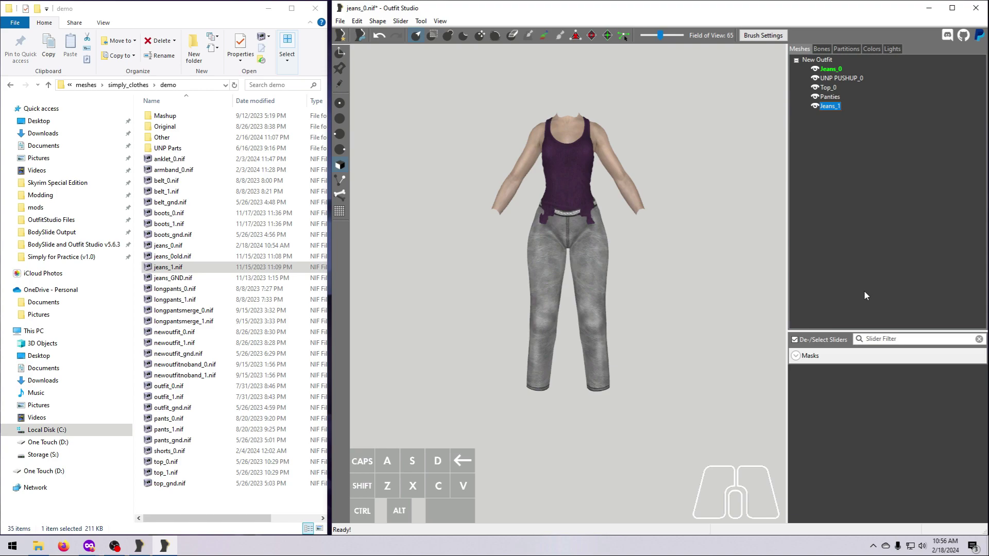
Turn on bone posing to inspect how Jeans_1 follows the body, and turn posing off again
left_click(822, 50)
left_click(864, 82)
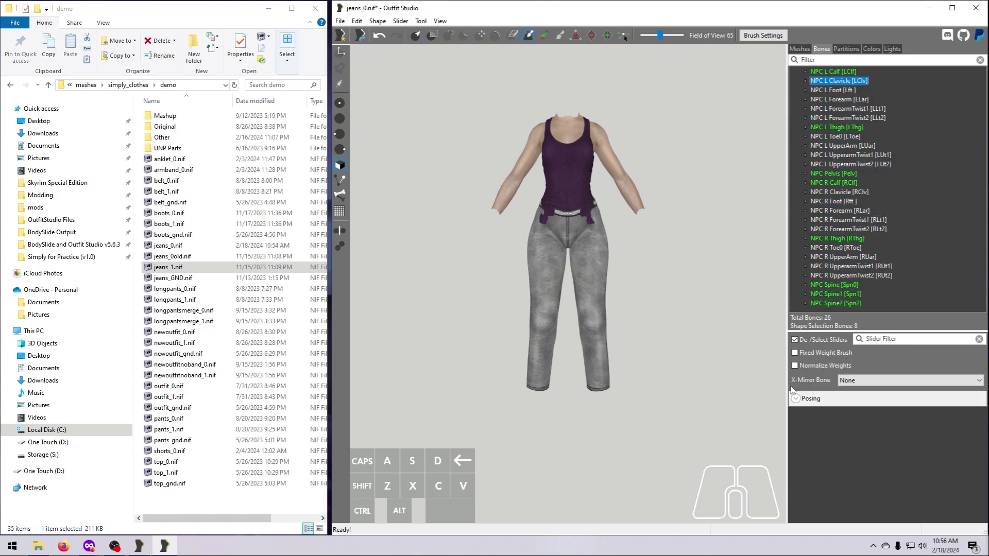
left_click(797, 398)
left_click(824, 414)
left_click(819, 350)
left_click_drag(670, 363, 620, 260)
left_click(799, 49)
left_click(821, 49)
left_click(826, 414)
left_click(820, 312)
left_click(798, 49)
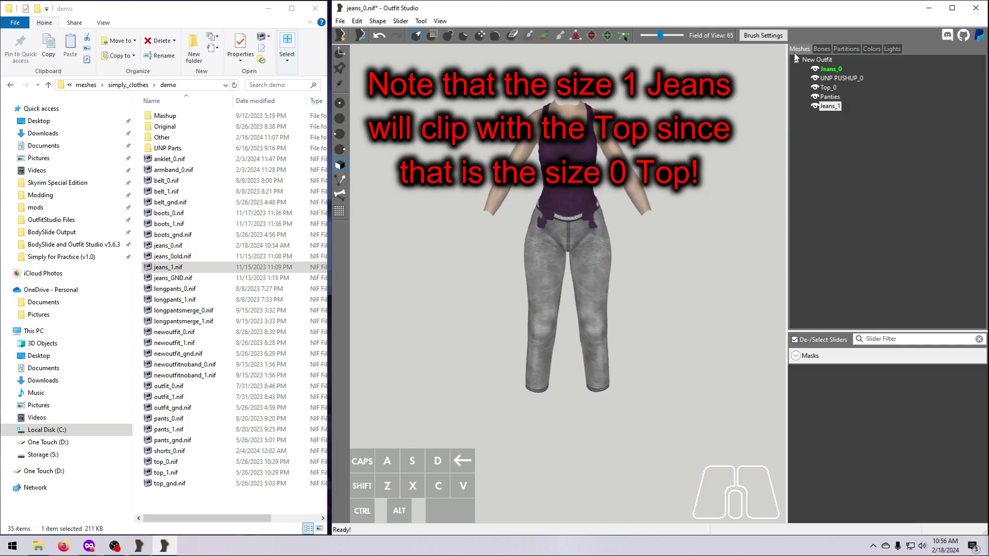
Export Jeans_1 to the demo folder as jeans_1.nif, renaming the existing file there to jeans_1old.nif
right_click(827, 106)
mouse_move(856, 114)
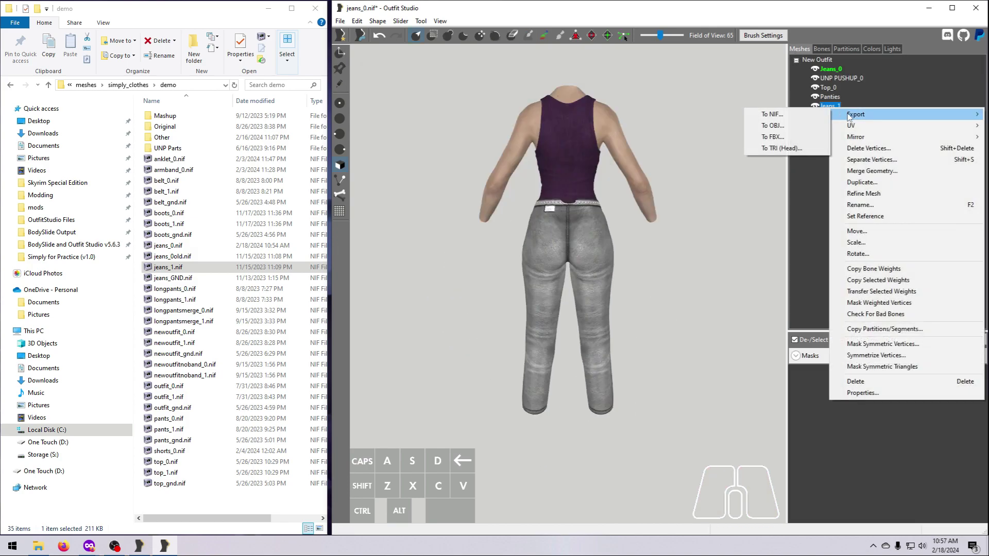
left_click(789, 116)
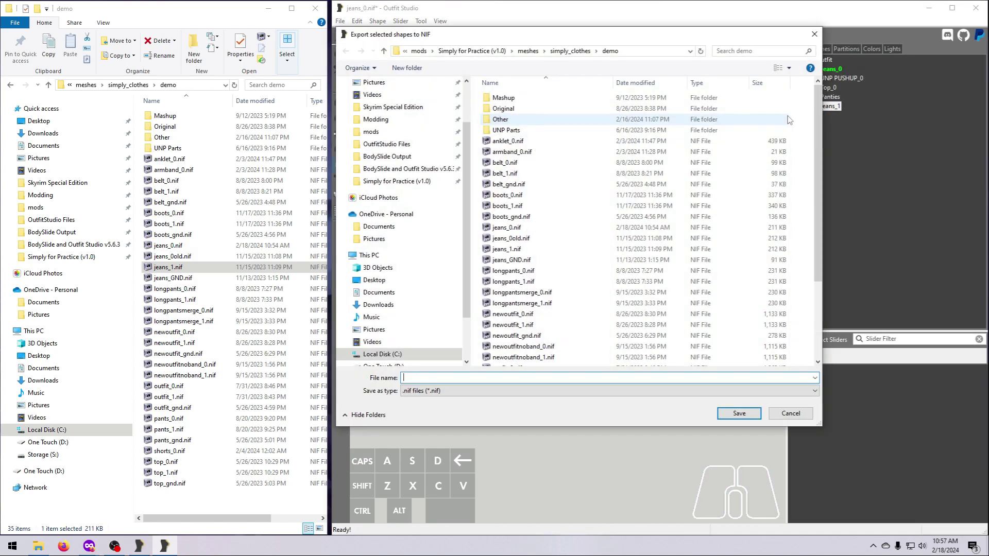
left_click(513, 251)
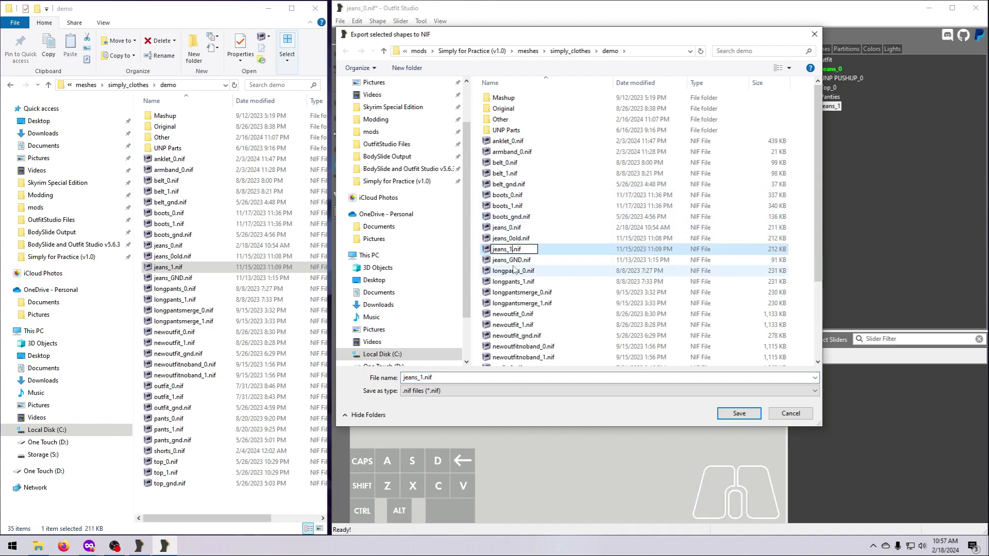
type("old")
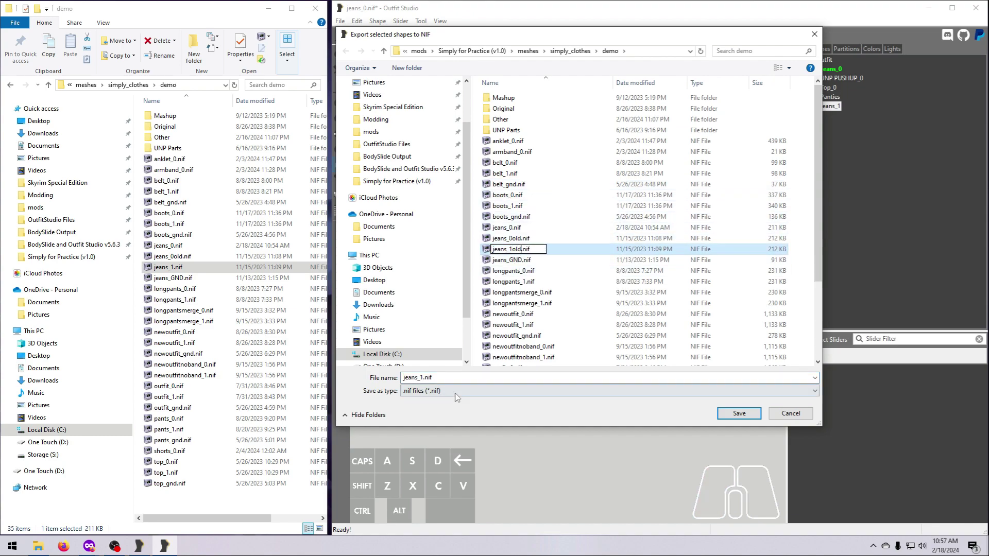
left_click(472, 379)
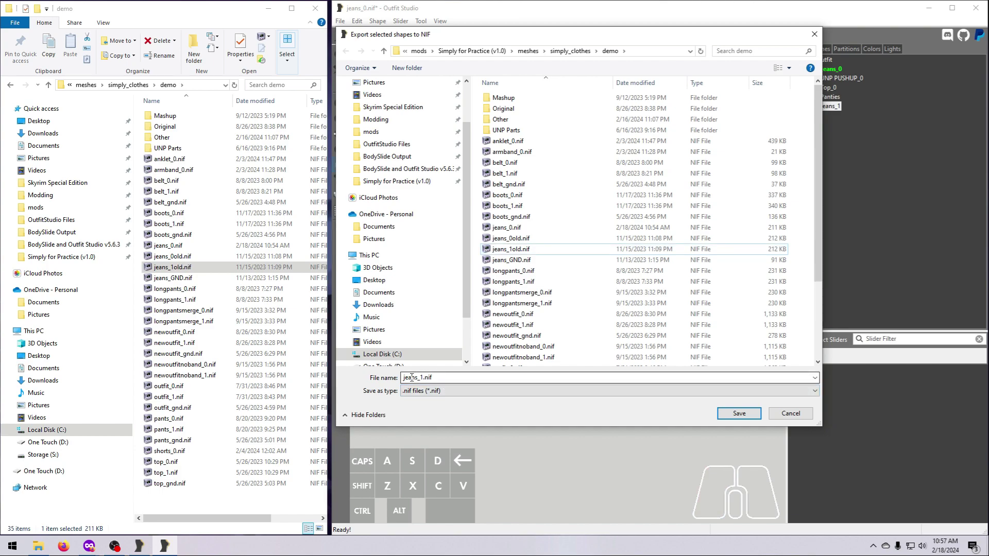
left_click(727, 414)
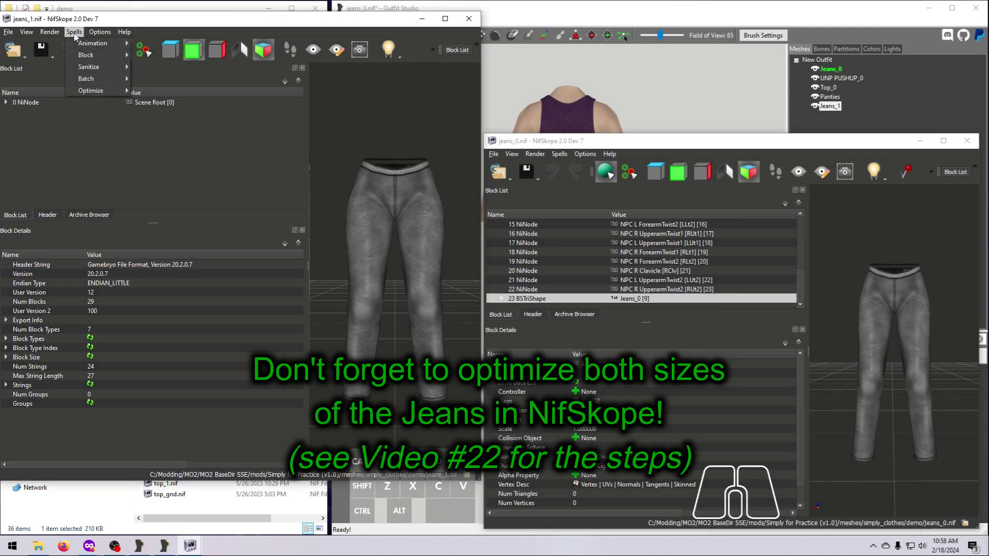
In NifSkope, run two Optimize spells on jeans_1.nif to clean out its unused data
mouse_move(103, 91)
left_click(168, 115)
left_click(85, 87)
left_click(510, 278)
left_click(74, 32)
left_click(167, 126)
left_click(87, 87)
left_click(248, 262)
Run the same two Optimize spells on jeans_0.nif to strip its unused bone nodes
left_click(559, 154)
mouse_move(588, 213)
left_click(652, 236)
left_click(562, 207)
left_click(513, 278)
left_click(559, 154)
left_click(652, 247)
left_click(561, 207)
left_click(747, 351)
Apply the Mesh update spells to the Jeans_0 BSTriShape block
left_click(663, 299)
right_click(650, 300)
mouse_move(674, 331)
left_click(762, 330)
left_click(713, 348)
right_click(643, 300)
left_click(761, 356)
mouse_move(829, 361)
left_mouse_down()
mouse_move(852, 358)
mouse_move(828, 360)
left_mouse_up()
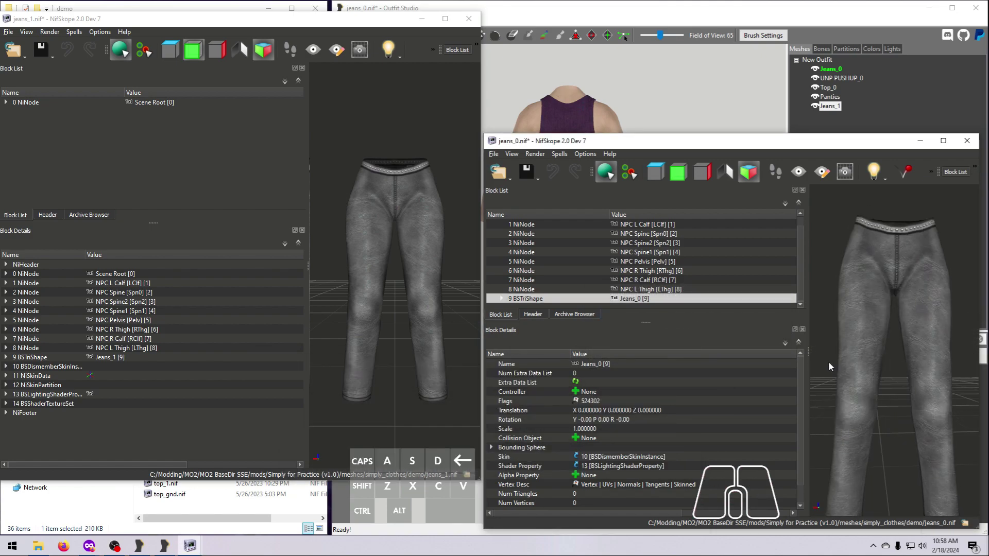
Apply the same Mesh update spells to the Jeans_1 BSTriShape block
left_click(372, 257)
right_click(161, 185)
mouse_move(190, 218)
left_click(273, 219)
left_click(181, 238)
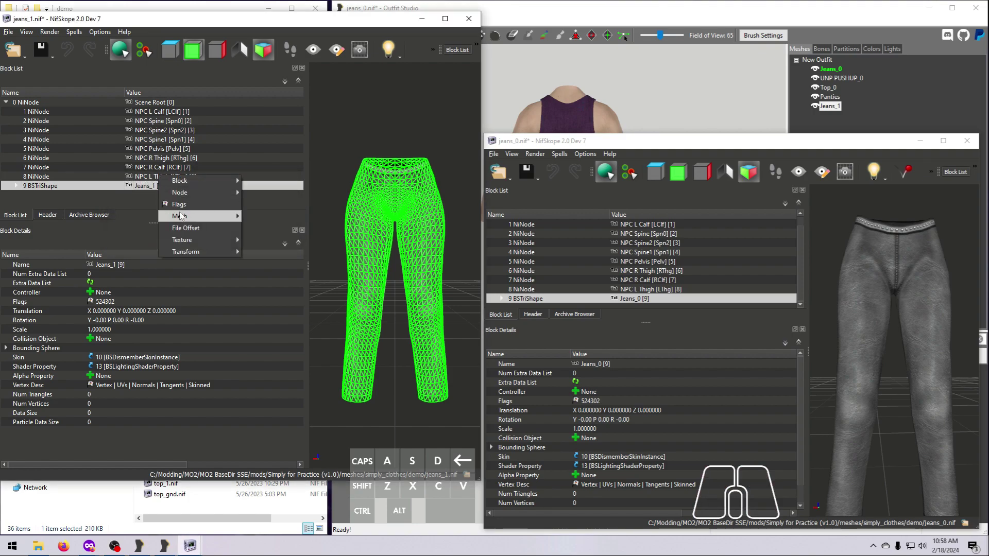
left_click(184, 236)
Save the optimized jeans_1.nif and close its window, and save jeans_0.nif
left_click(8, 31)
left_click(23, 117)
left_click(469, 18)
left_click(493, 153)
left_click(507, 238)
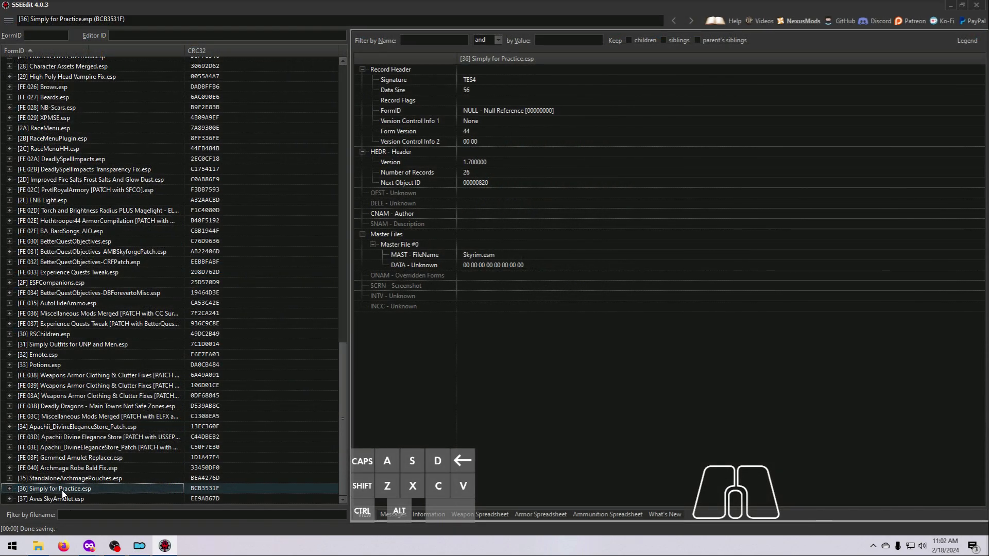
In SSEEdit, copy the MomTutorialPantsAA armor addon of Simply for Practice.esp as a new record with EditorID MomTutorialJeansGrayAA
left_click(10, 490)
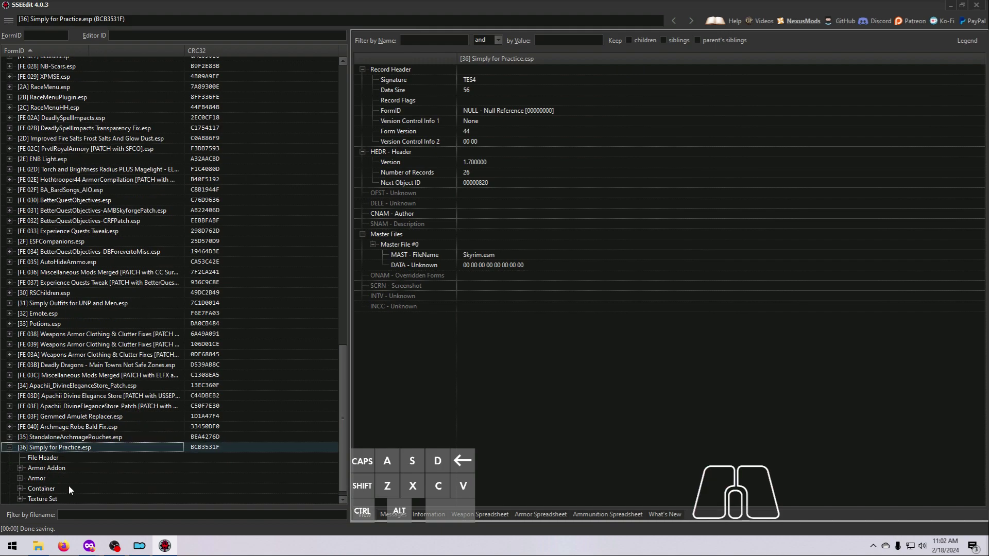
left_click(20, 467)
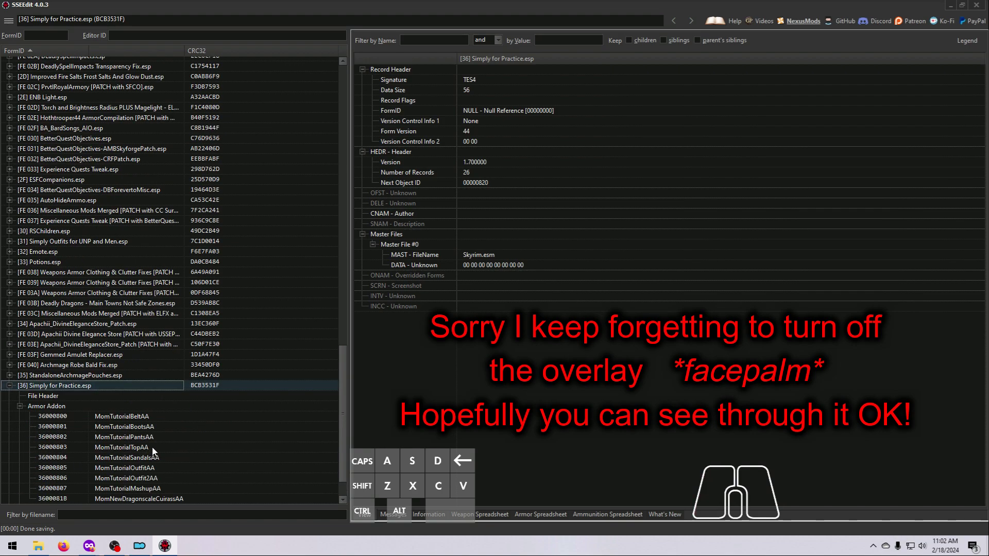
scroll(153, 451, "down", 1)
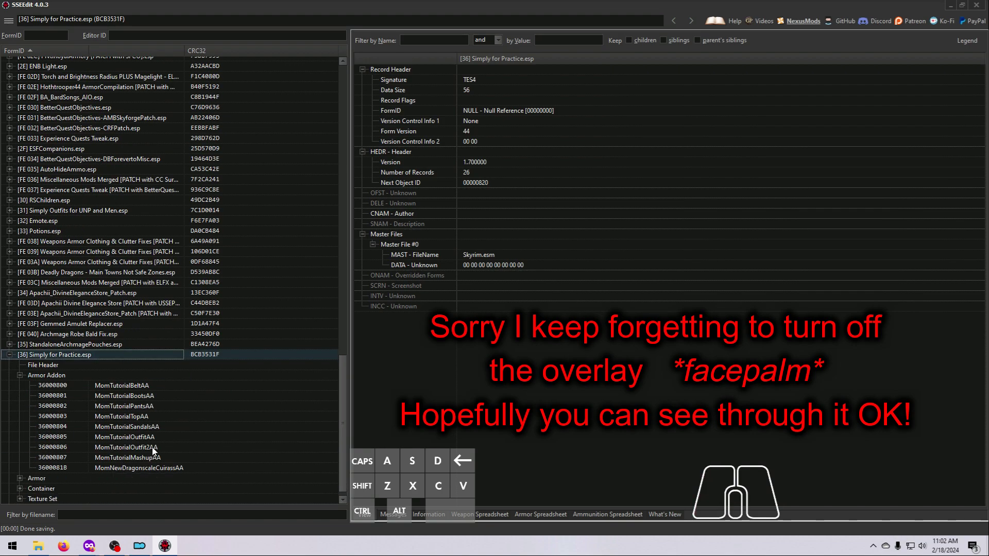
left_click(143, 408)
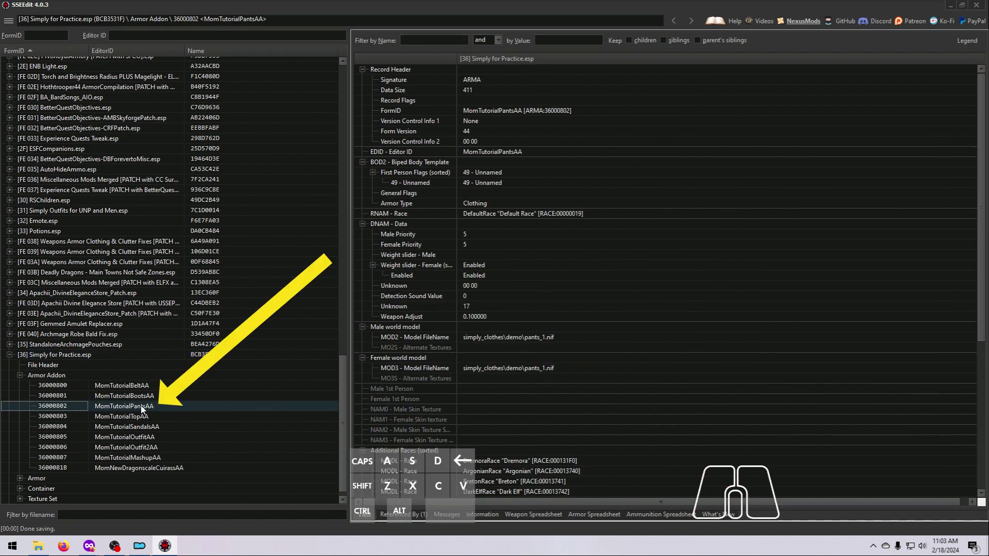
right_click(143, 409)
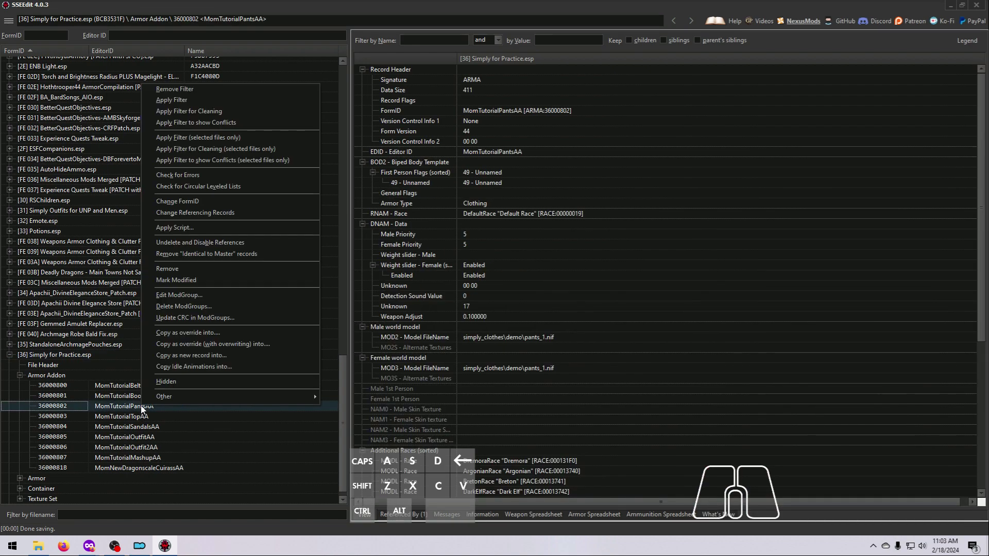
left_click(182, 355)
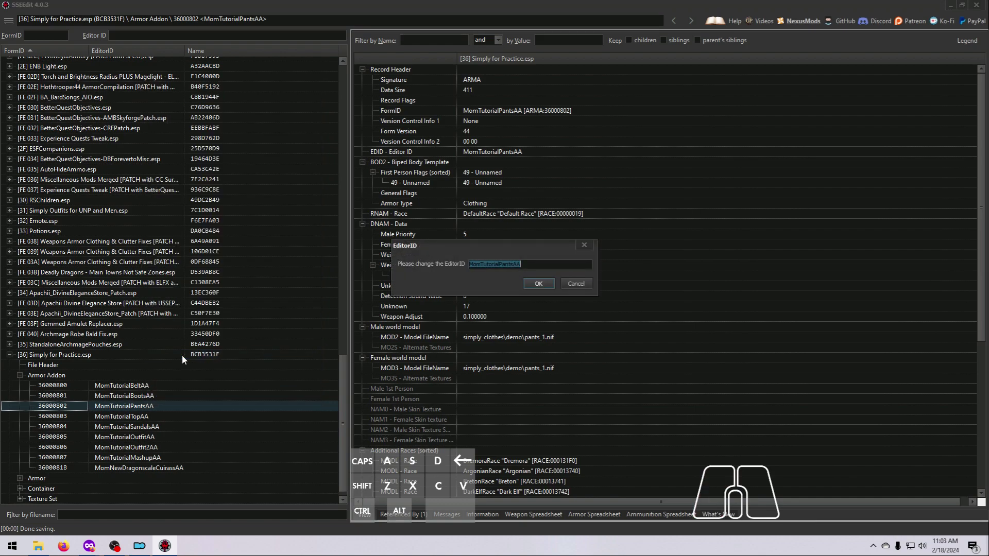
left_click(499, 263)
left_click_drag(499, 263, 537, 263)
type("JeansGrayAA")
left_click(538, 283)
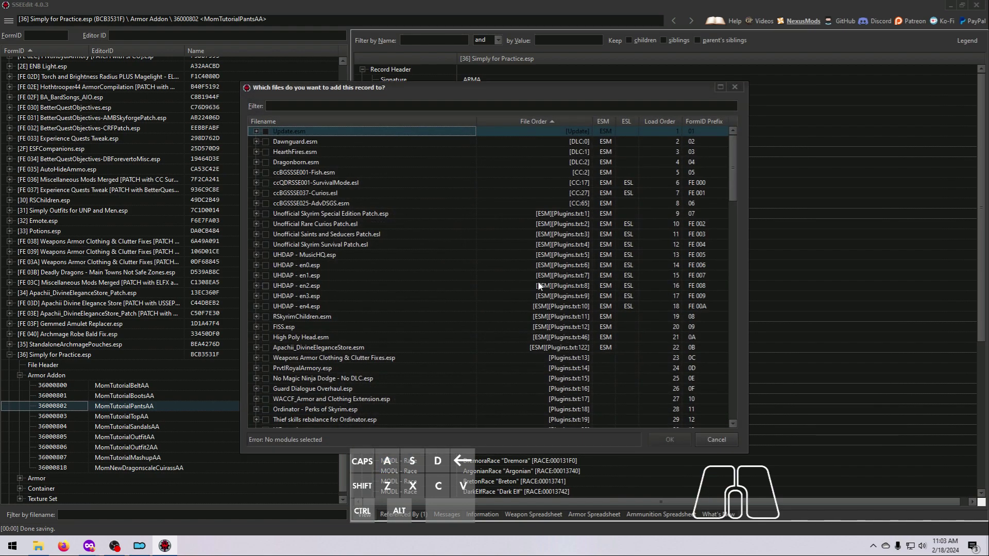
Filter the target files by "simpl" and add the new armor addon record to Simply for Practice.esp
left_click(337, 105)
type("simpl")
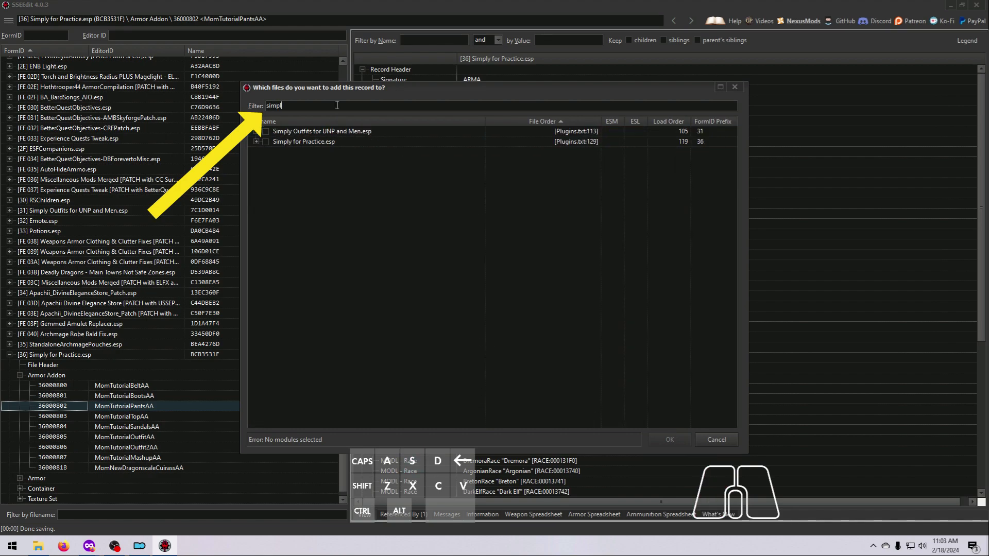
left_click(336, 137)
left_click(265, 141)
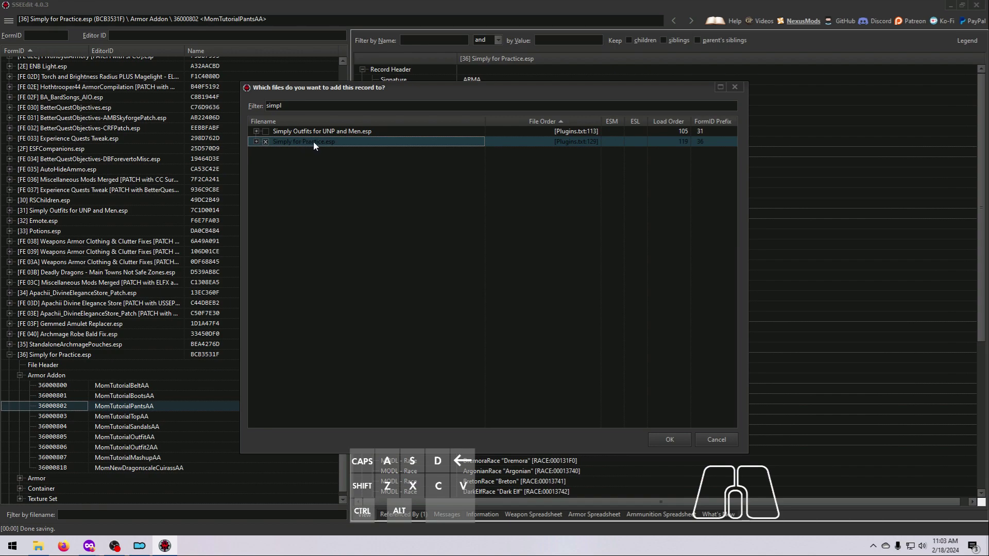
left_click(672, 440)
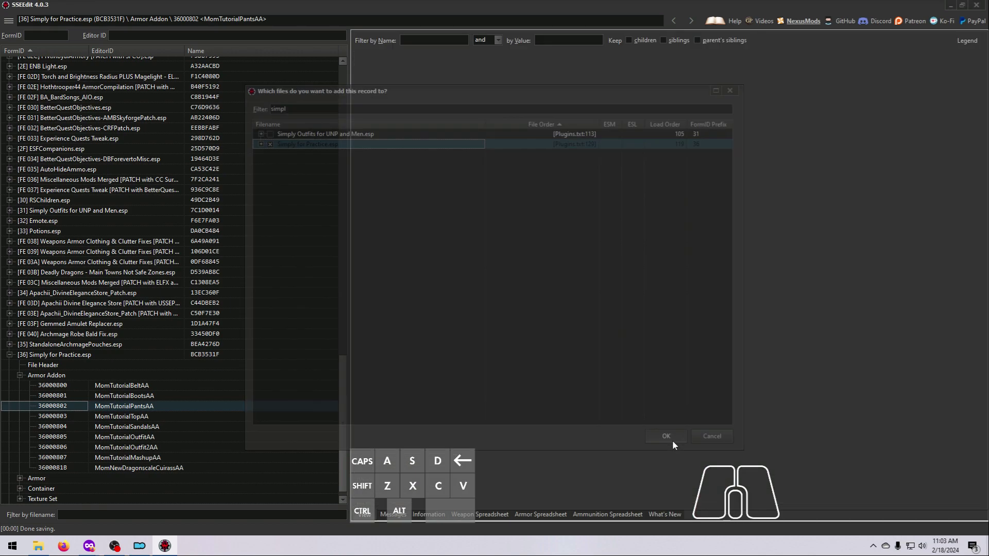
Copy the MomTutorialPants armor as a new record with EditorID MomTutorialJeansGray into Simply for Practice.esp
left_click(20, 490)
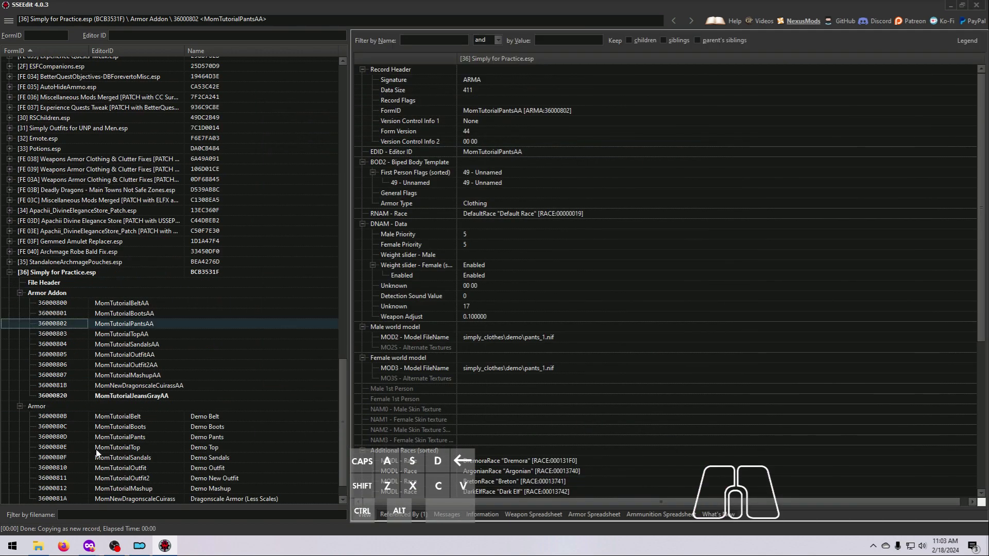
left_click(201, 437)
scroll(201, 438, "down", 1)
right_click(208, 412)
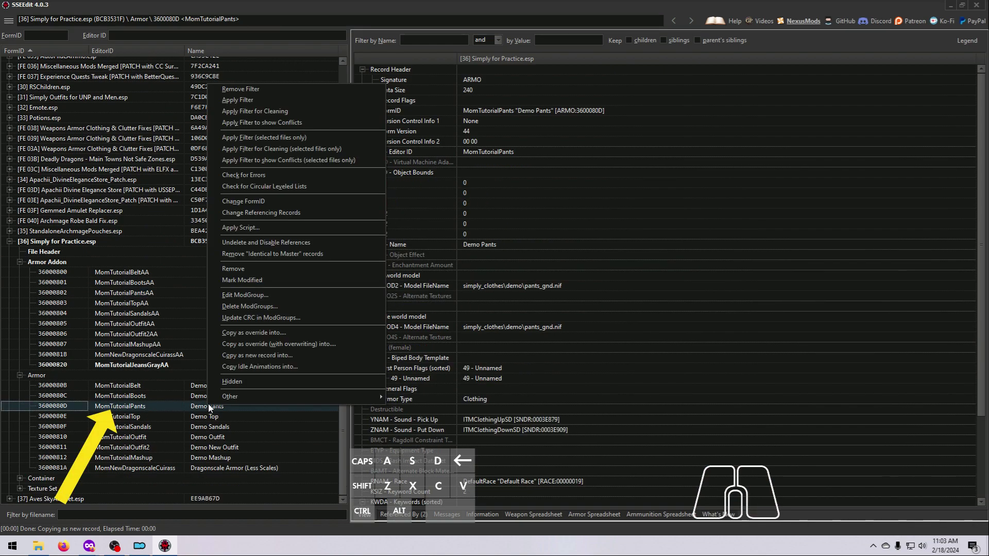
left_click(248, 355)
left_click_drag(499, 264, 522, 266)
type("JeansGray")
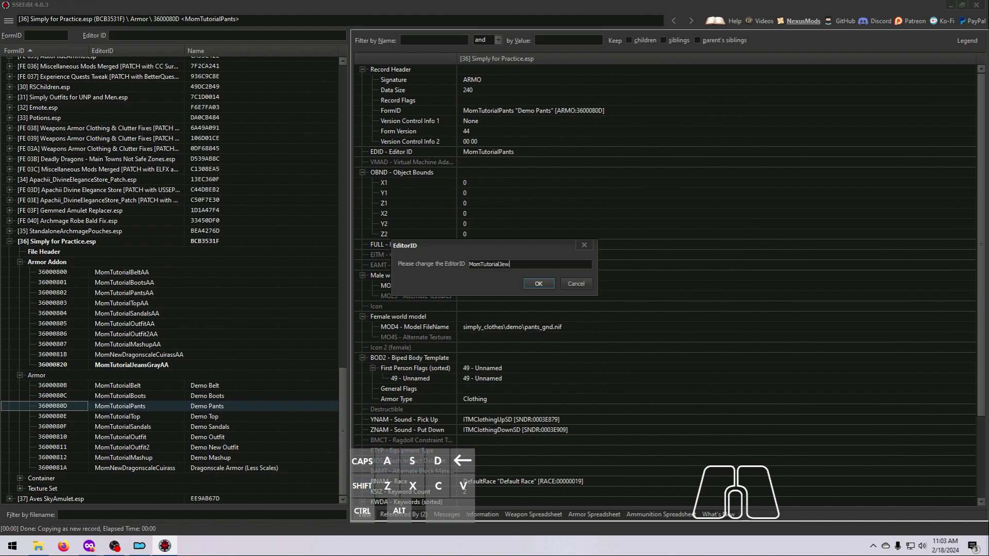
left_click(538, 284)
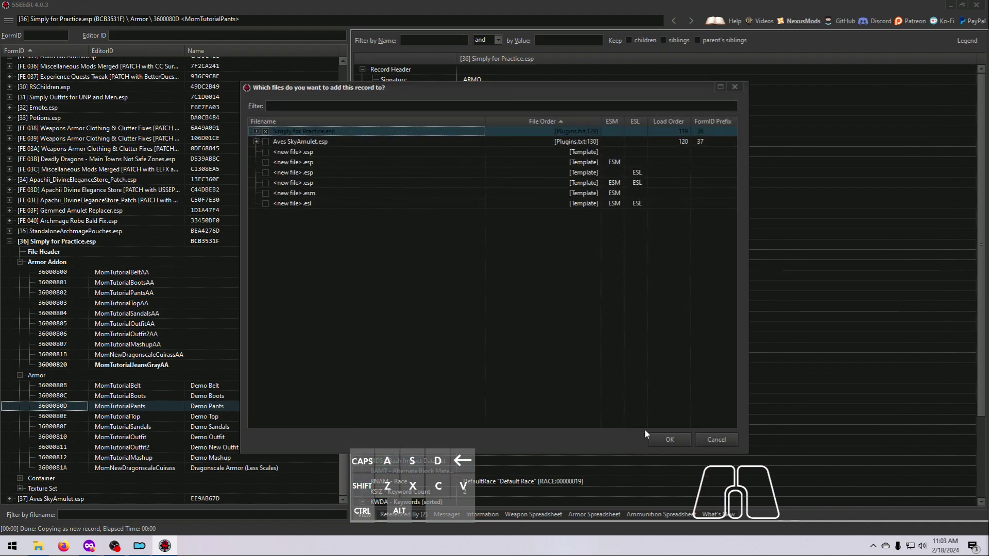
left_click(660, 441)
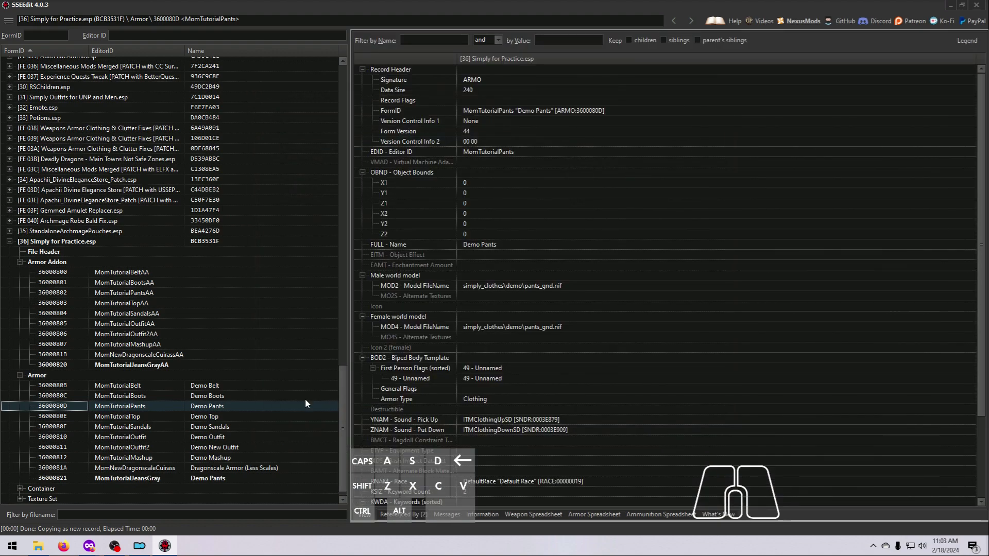
Set the male world model file name of MomTutorialJeansGrayAA to simply_clothes\demo\jeans_1.nif
left_click(154, 365)
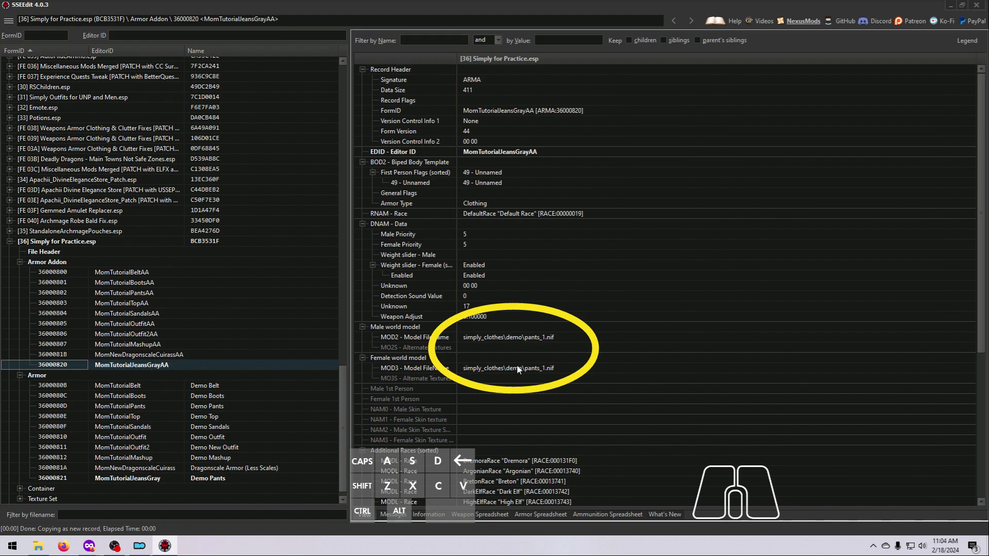
double_click(537, 338)
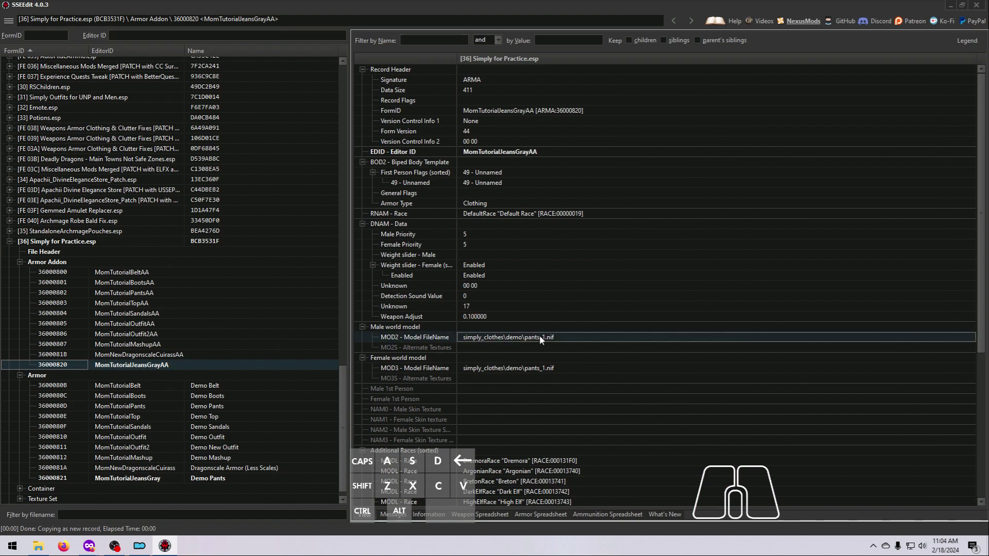
left_click(537, 337)
key("BackSpace")
key("BackSpace")
key("BackSpace")
key("BackSpace")
type("jean")
key("Return")
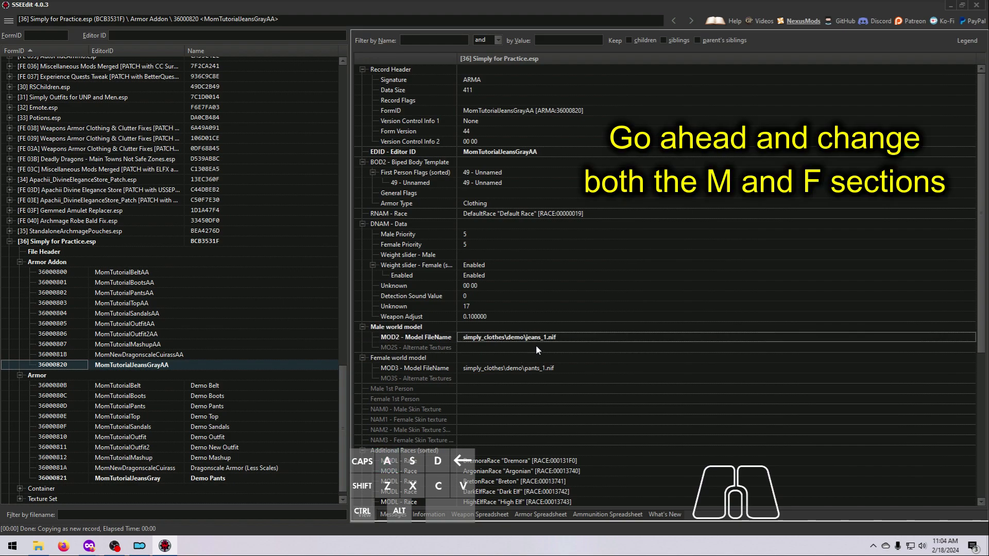
Set the female world model file name of MomTutorialJeansGrayAA to simply_clothes\demo\jeans_1.nif
left_click(529, 370)
double_click(536, 369)
left_click(536, 369)
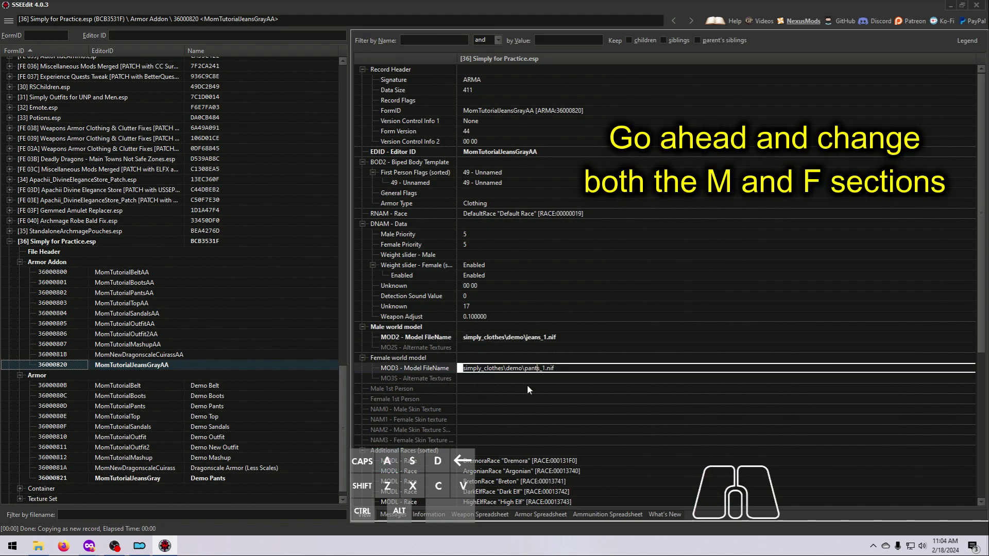
key("BackSpace")
key("BackSpace")
key("BackSpace")
key("BackSpace")
type("jean")
key("Return")
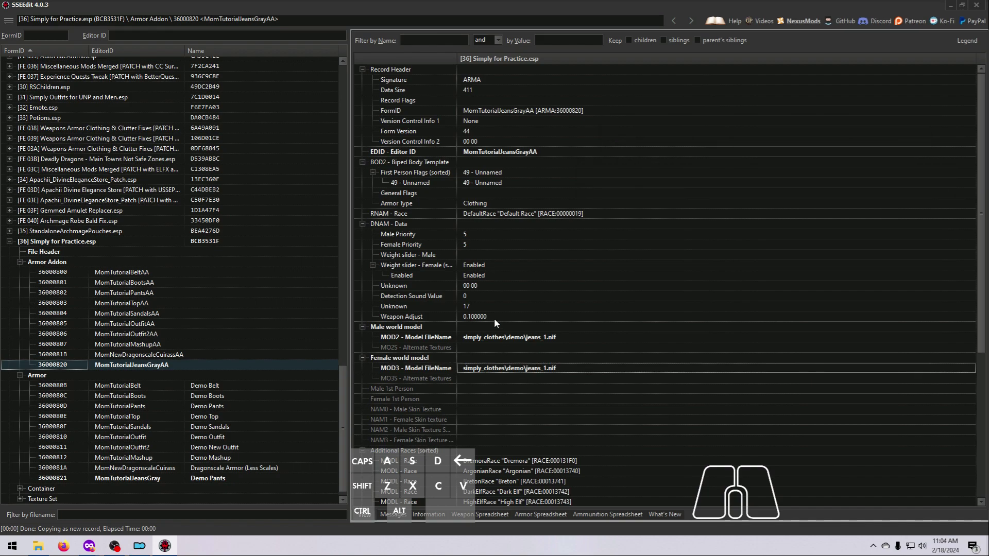
Set the full name of the MomTutorialJeansGray armor record to Demo Jeans (Gray Leather)
scroll(591, 374, "down", 7)
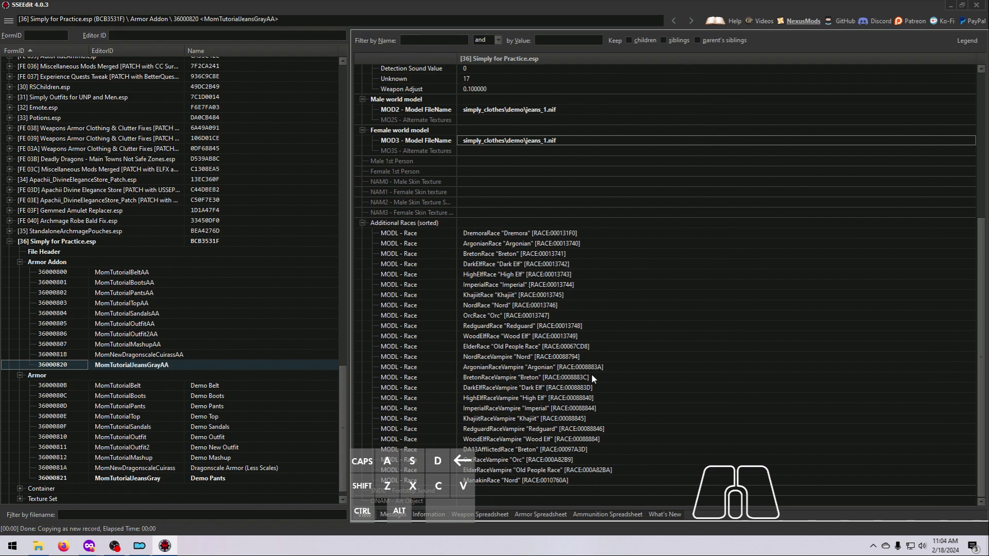
left_click(212, 478)
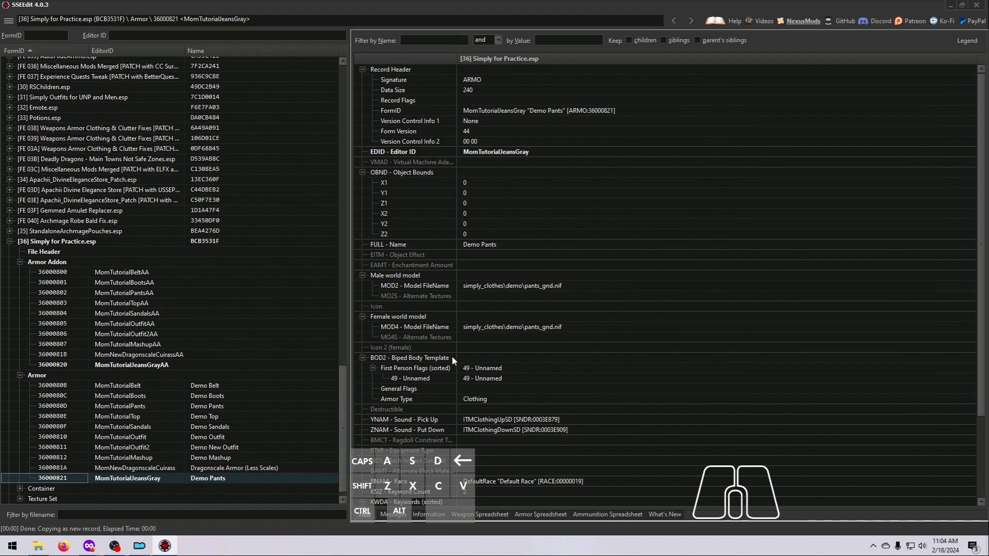
left_click(485, 246)
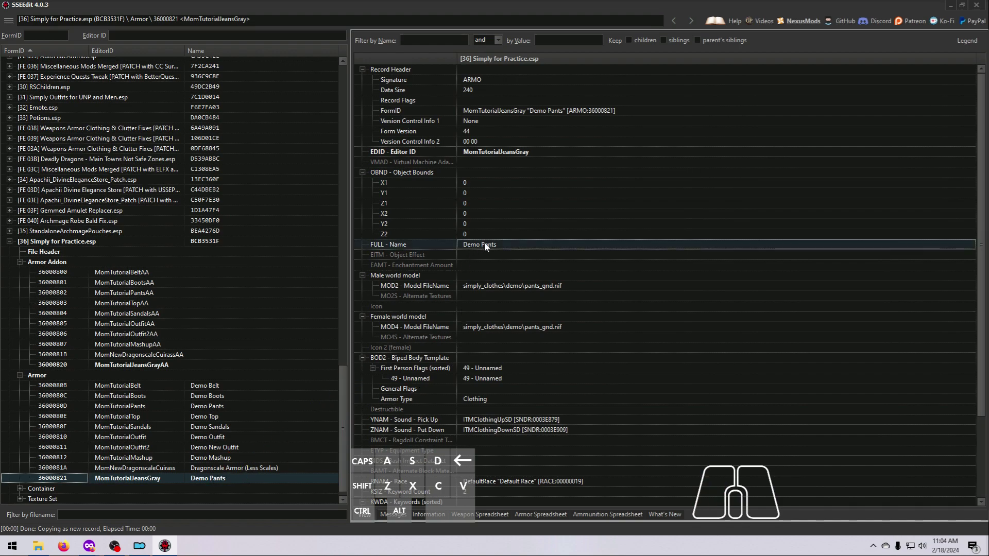
left_click_drag(481, 246, 513, 247)
type("Jeans (")
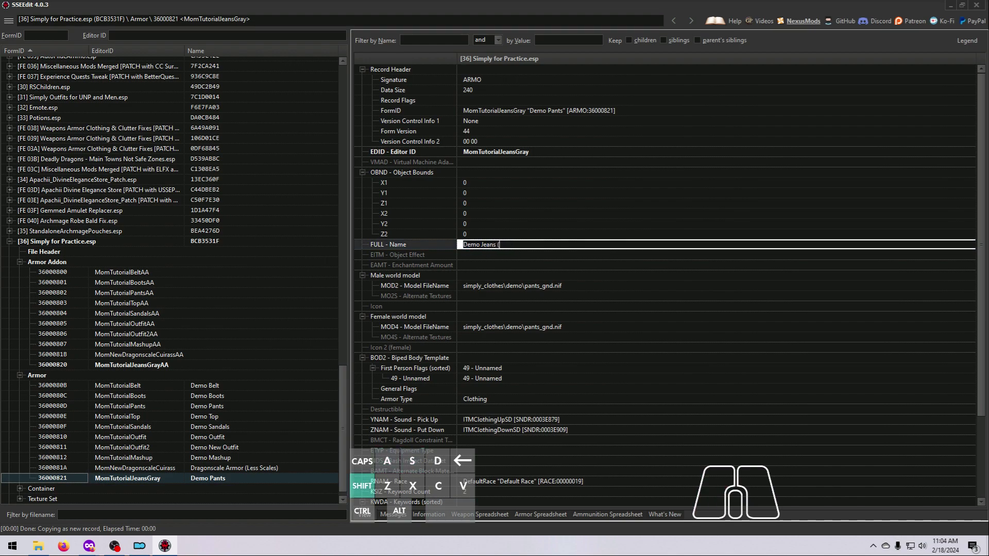
type("Gray Leather)")
key("Return")
Set the male world model file name of the MomTutorialJeansGray armor to simply_clothes\demo\jeans_gnd.nif
double_click(515, 287)
left_click(524, 286)
type("jeans")
key("Delete")
key("Delete")
key("Delete")
key("Delete")
key("Delete")
key("Return")
Set the armor's female world model file name to simply_clothes\demo\jeans_gnd.nif and check the path against the demo meshes folder
left_click(526, 329)
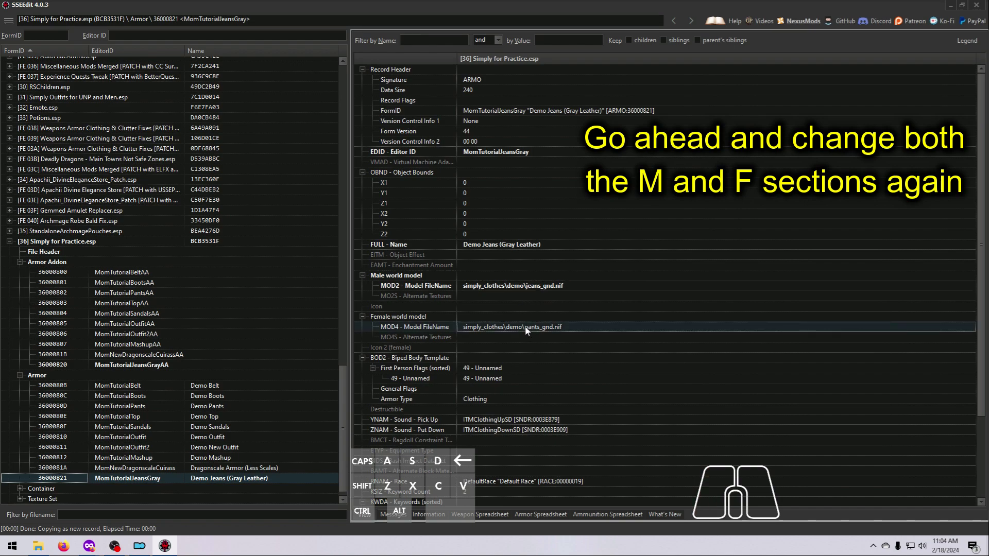
double_click(526, 330)
left_click(526, 330)
type("jeans")
key("Delete")
key("Delete")
key("Delete")
key("Delete")
key("Delete")
key("Return")
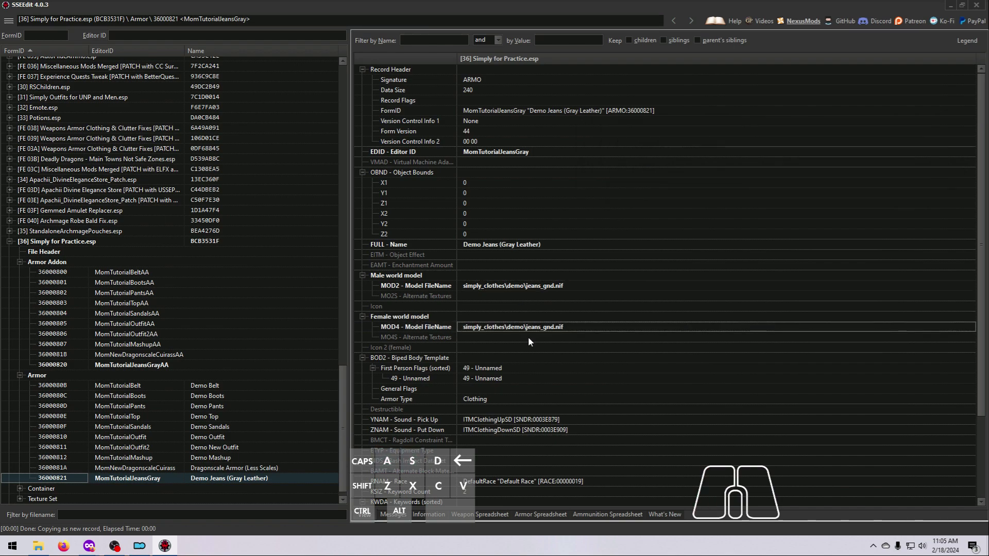
left_click(38, 546)
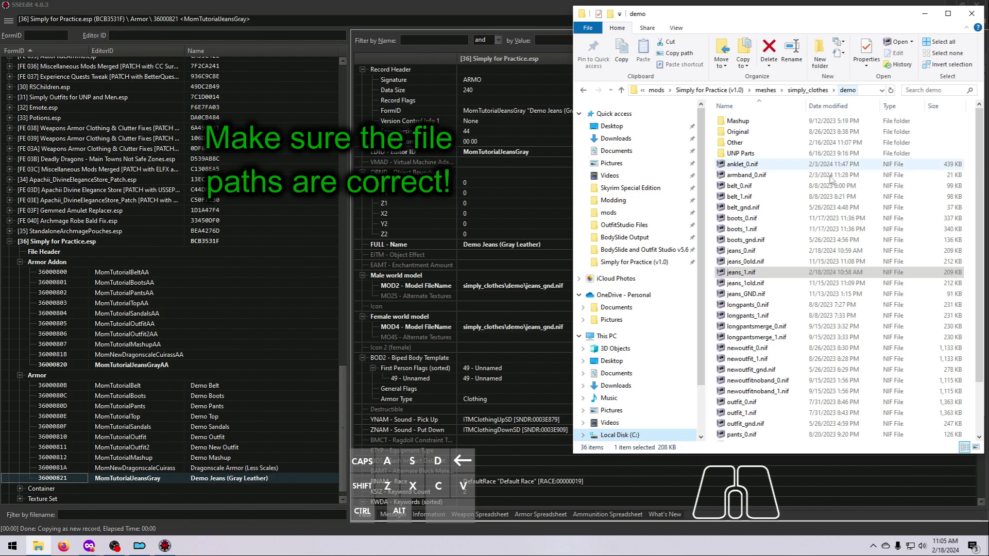
left_click(924, 14)
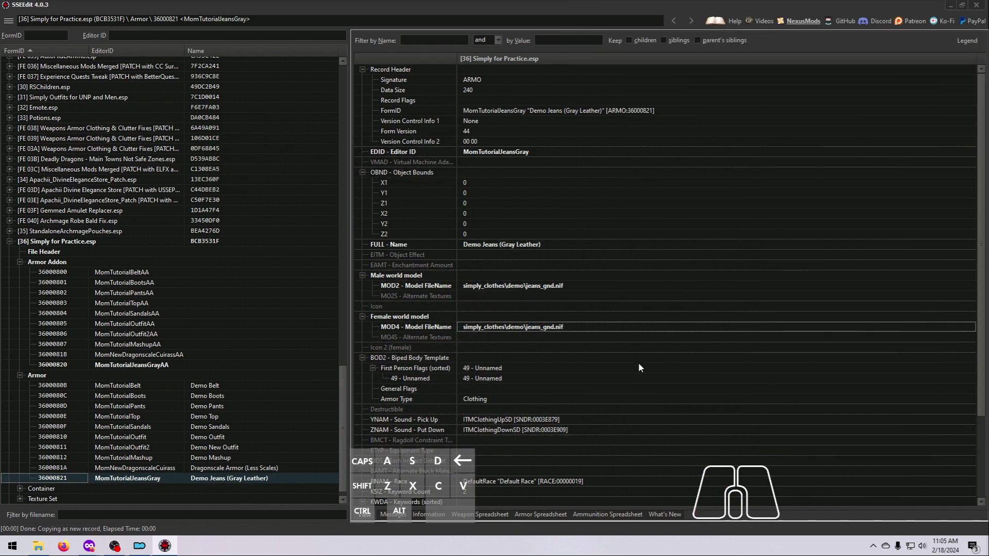
Point the armature model of the MomTutorialJeansGray armor to MomTutorialJeansGrayAA
scroll(638, 363, "down", 3)
left_click(567, 447)
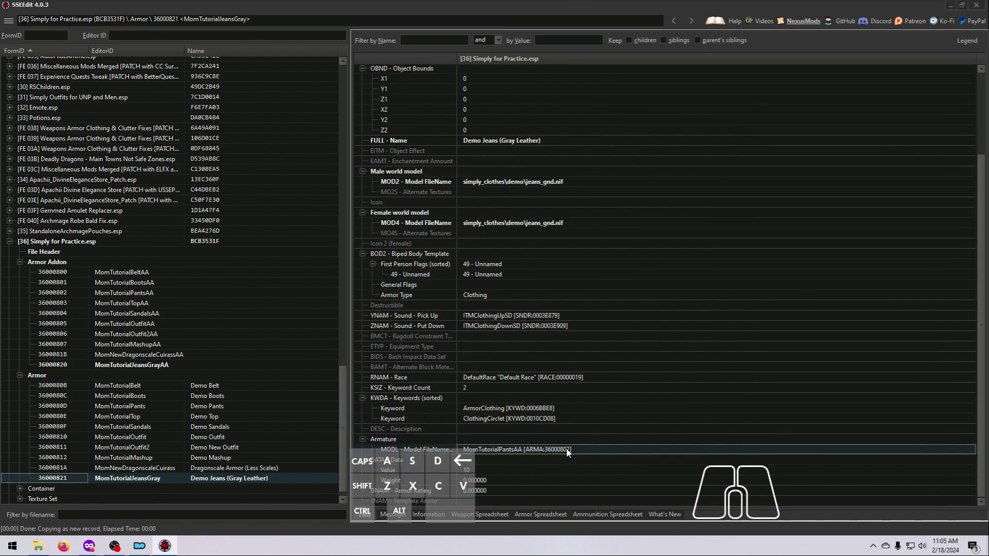
left_click(567, 447)
scroll(567, 449, "down", 5)
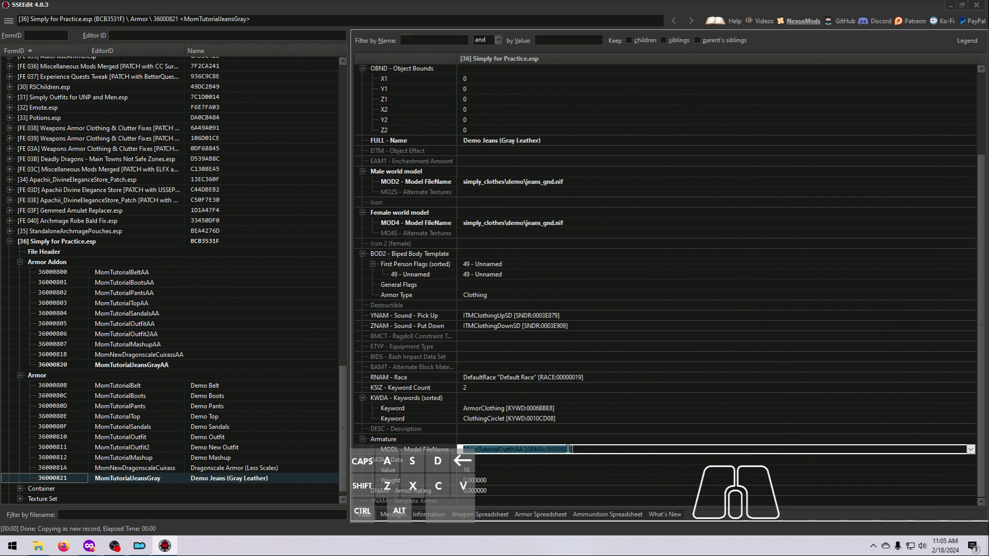
scroll(567, 449, "down", 2)
key("Return")
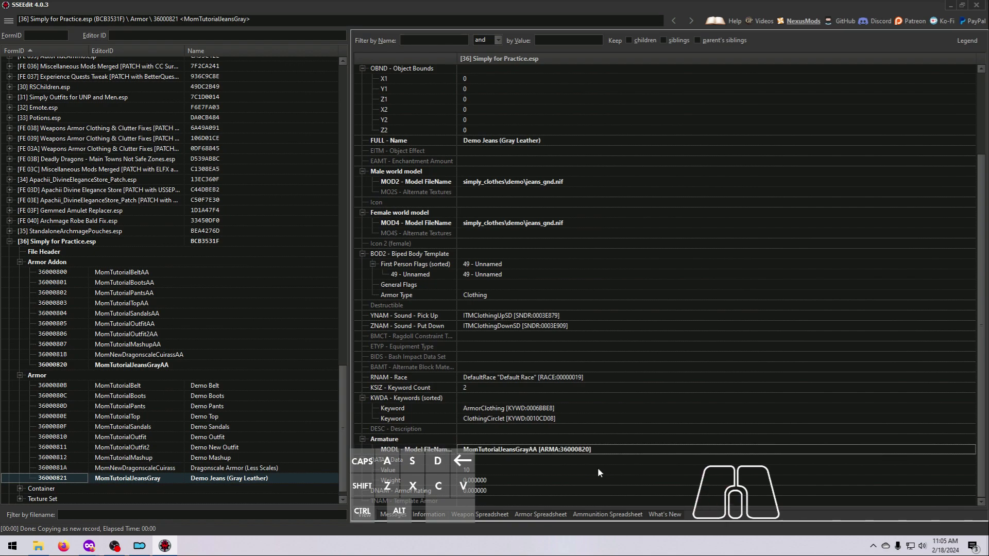
Set the gray jeans armor's value to 12, weight to 0.5 and armor rating to 1
left_click(466, 471)
left_click(466, 471)
type("12")
key("Return")
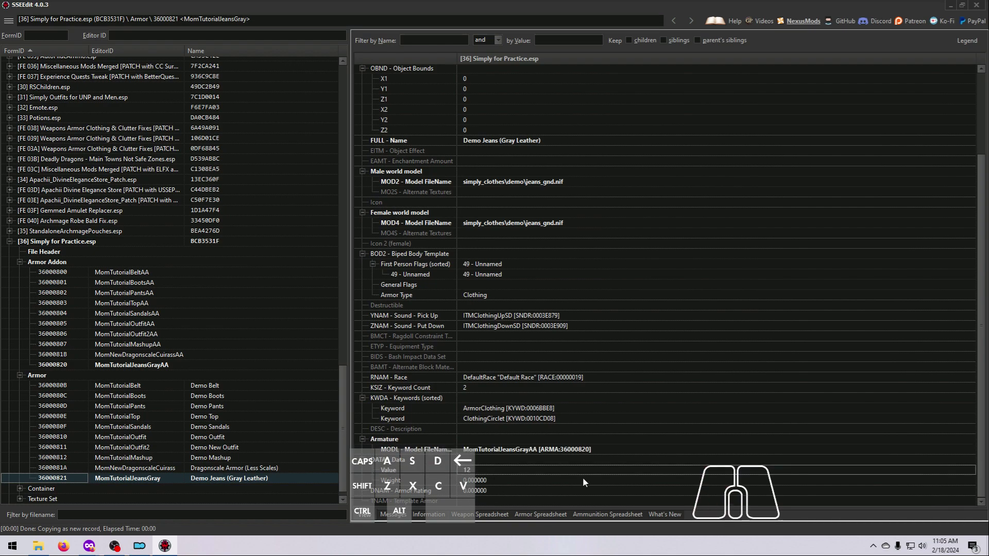
double_click(538, 481)
type("0.5")
key("Return")
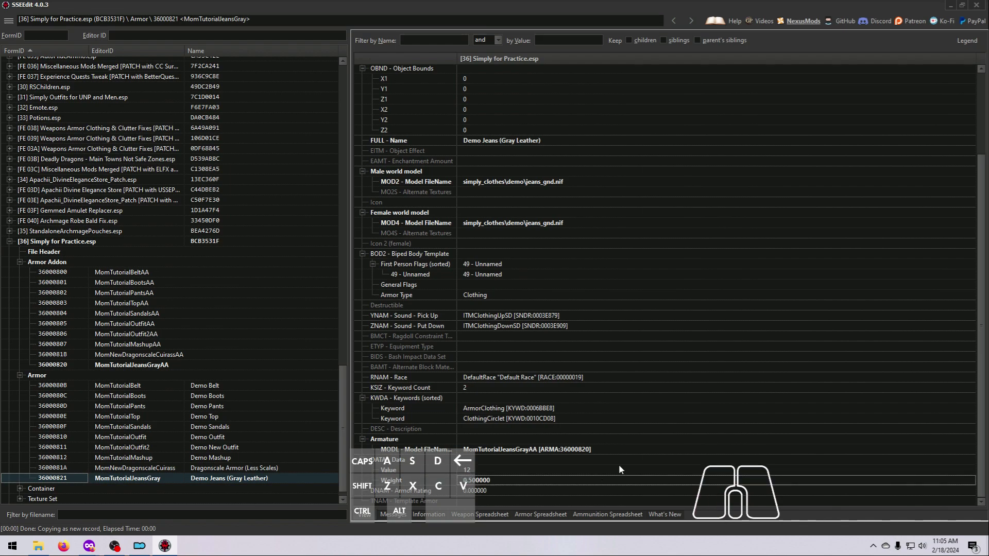
double_click(483, 493)
type("1")
key("Return")
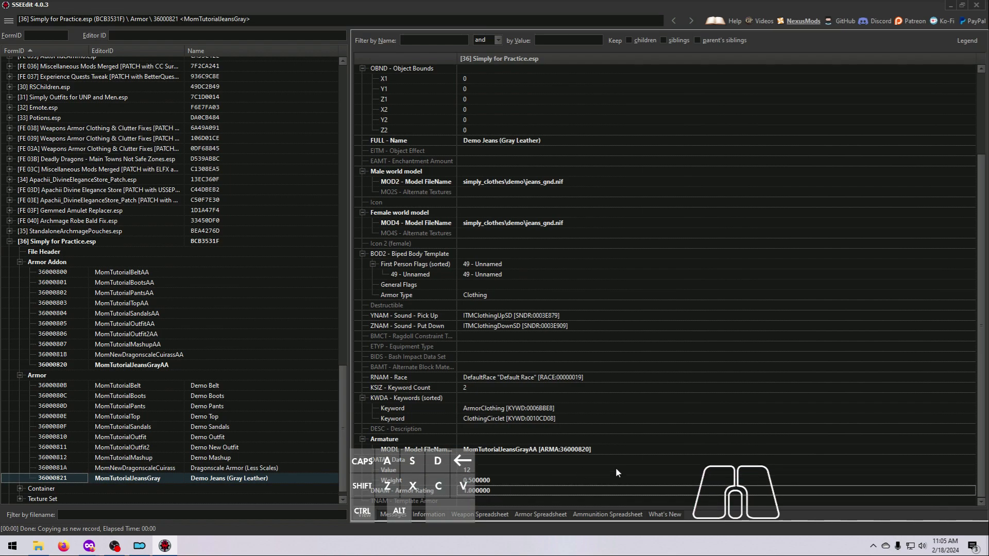
Save the changes to Simply for Practice.esp with plugin backup enabled
left_click(7, 21)
left_click(26, 48)
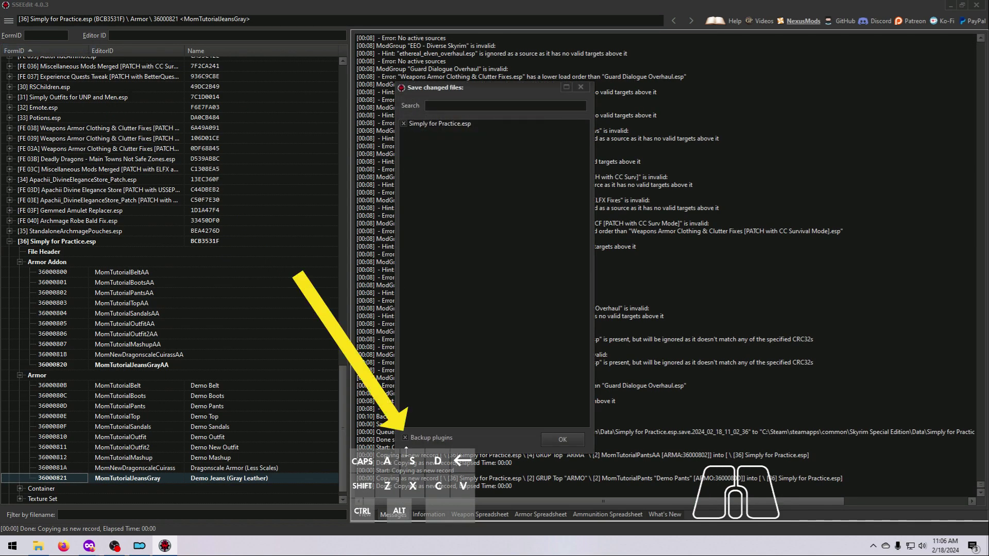
left_click(554, 442)
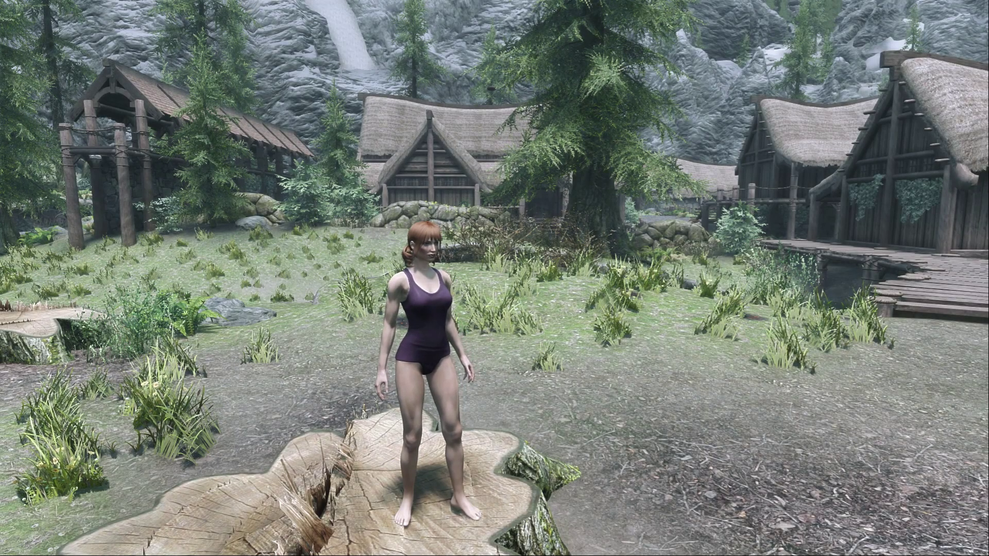
Switch to Skyrim and equip Demo Jeans (Gray Leather) from the inventory to inspect them on the character
key("i")
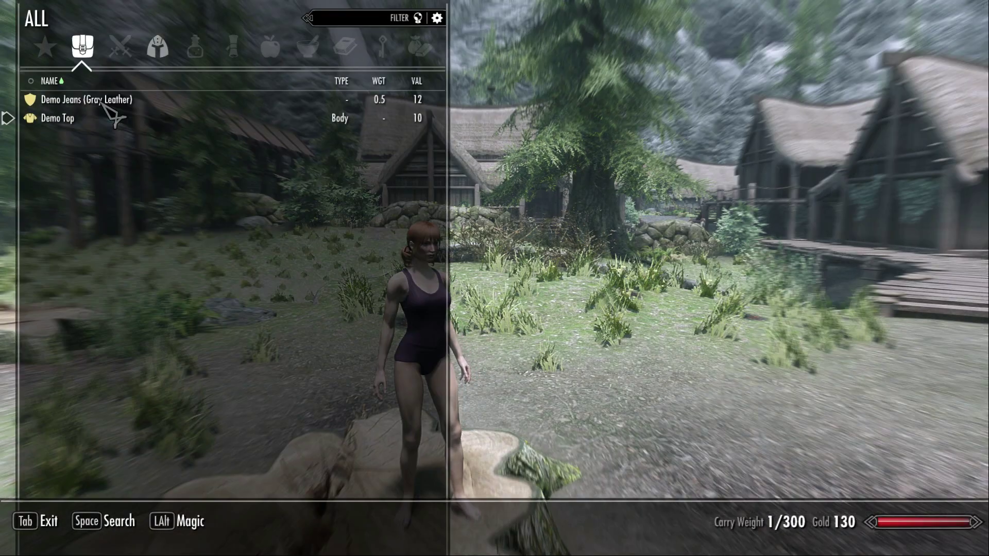
left_click(95, 101)
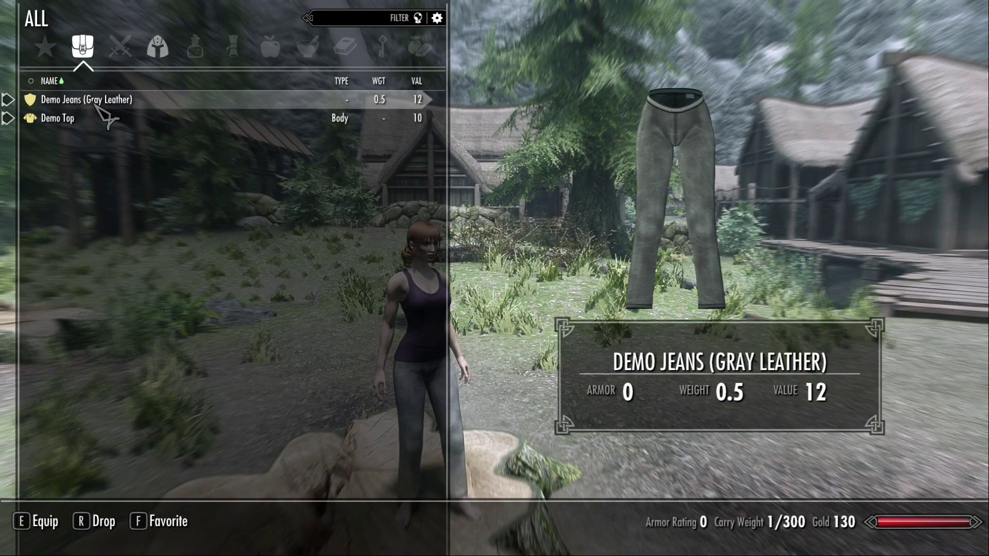
key("Tab")
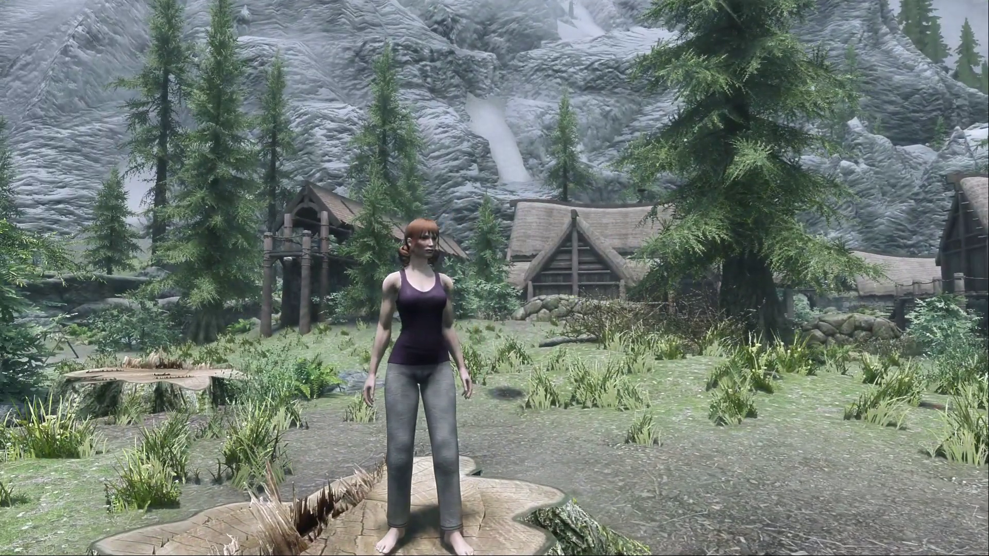
key("i")
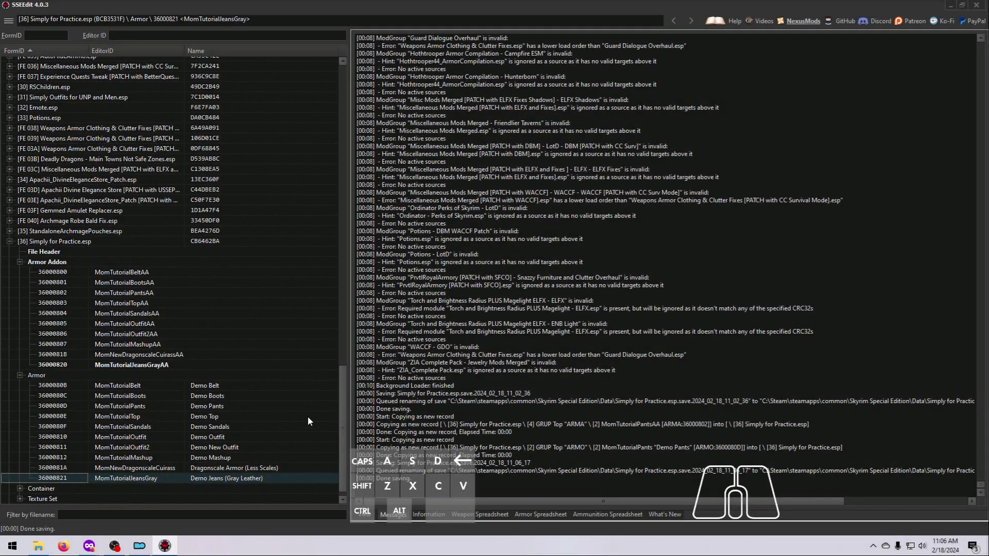
Back in SSEEdit, add a TXST - Texture Set group to StandaloneArchmagePouches.esp
left_click(56, 499)
left_click(20, 499)
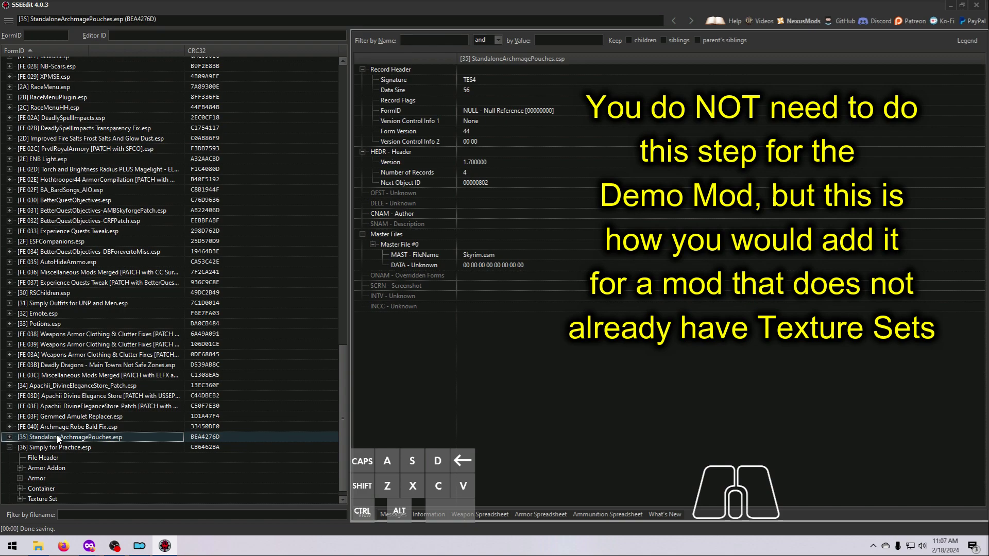
right_click(58, 438)
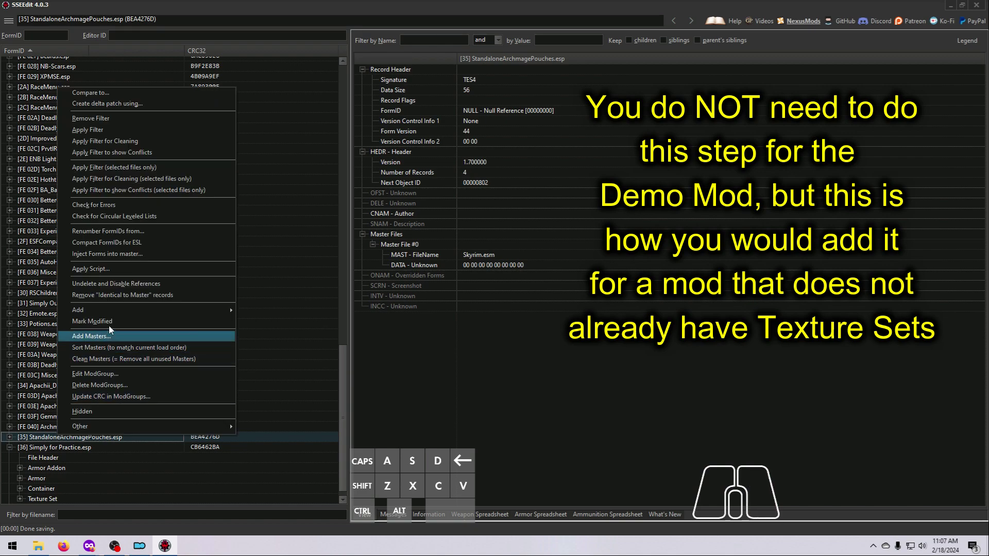
mouse_move(113, 311)
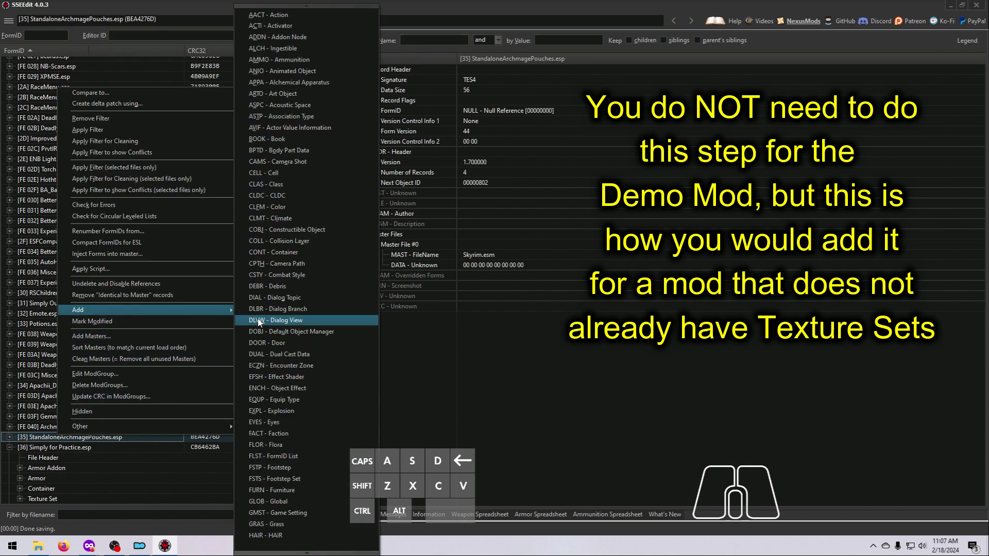
left_click(307, 552)
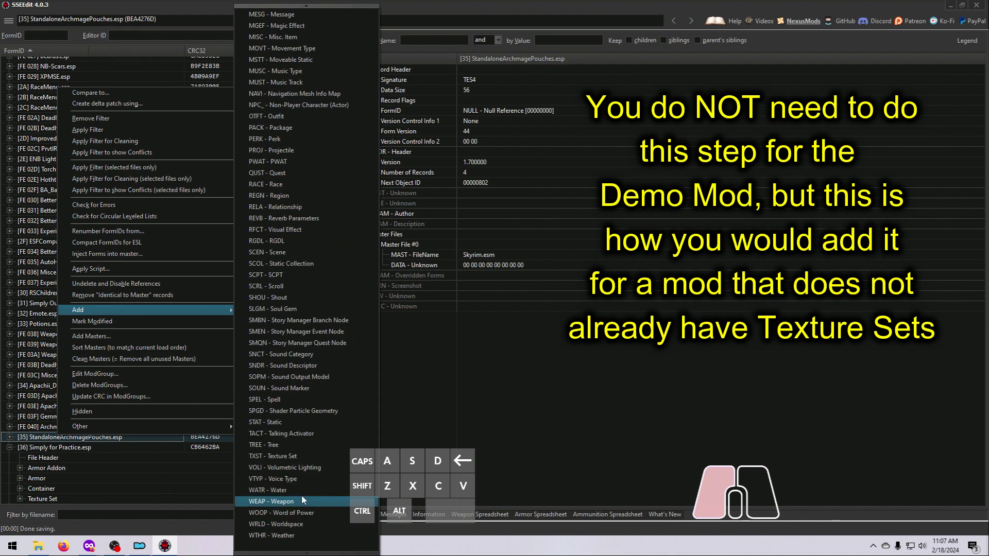
left_click(295, 457)
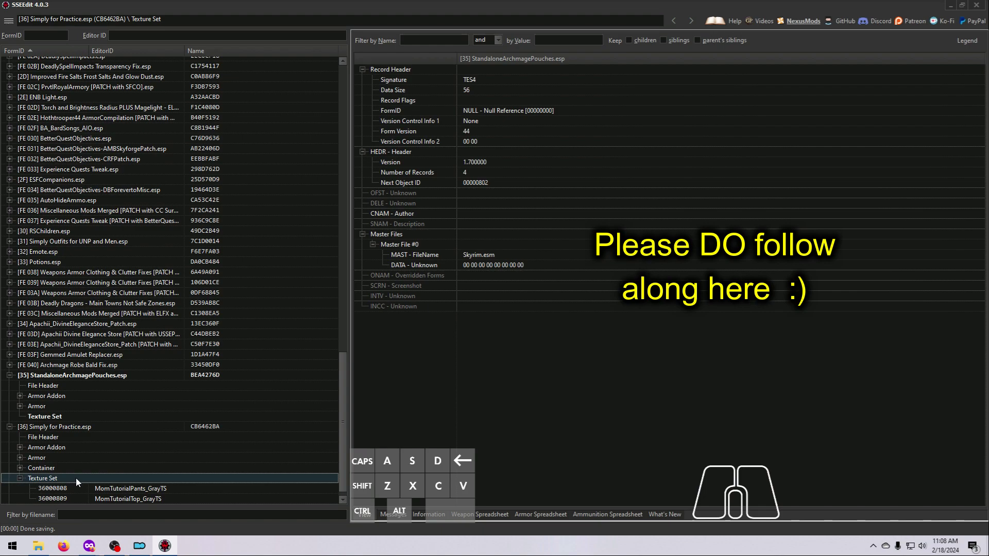
Add a new texture set record to Simply for Practice.esp, accepting the proposed FormID
right_click(70, 478)
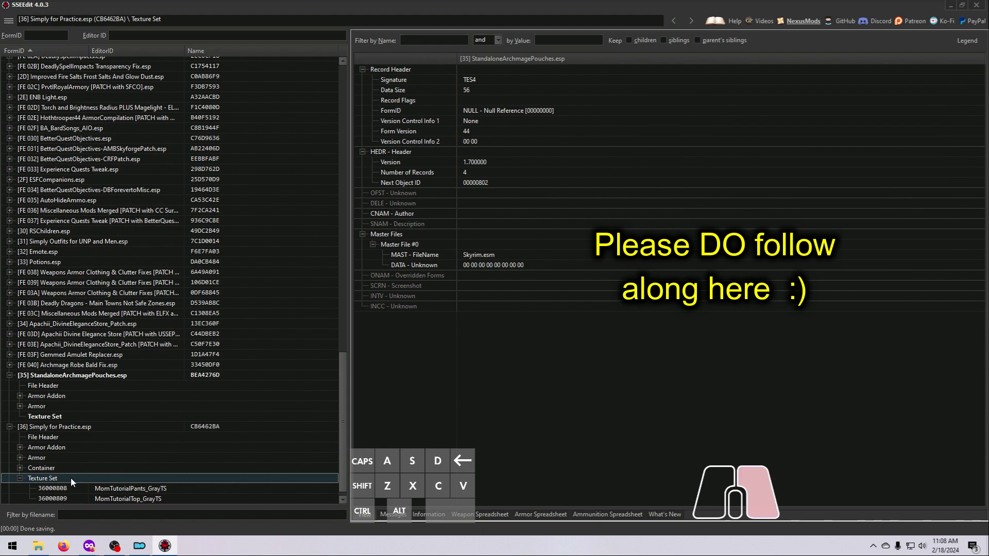
mouse_move(130, 340)
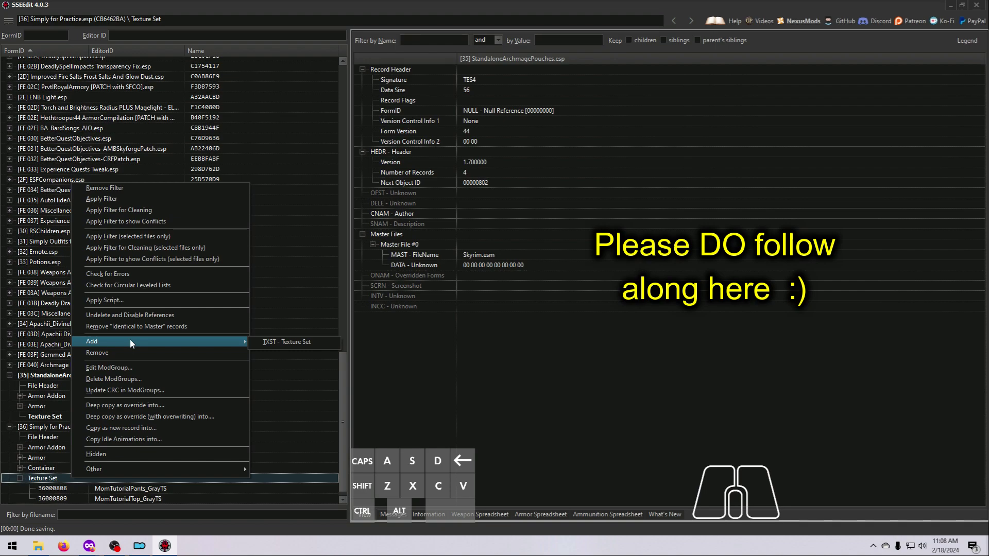
left_click(309, 343)
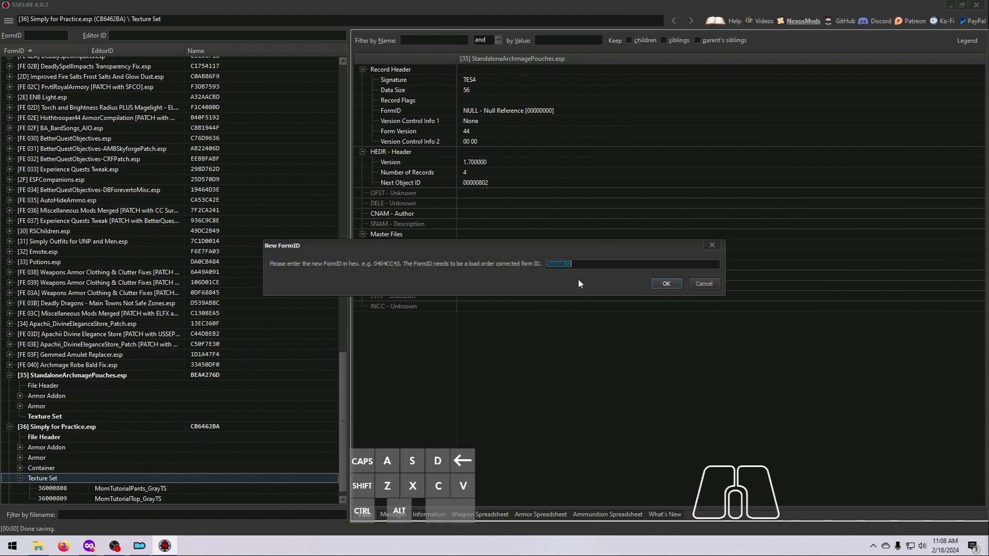
left_click(670, 284)
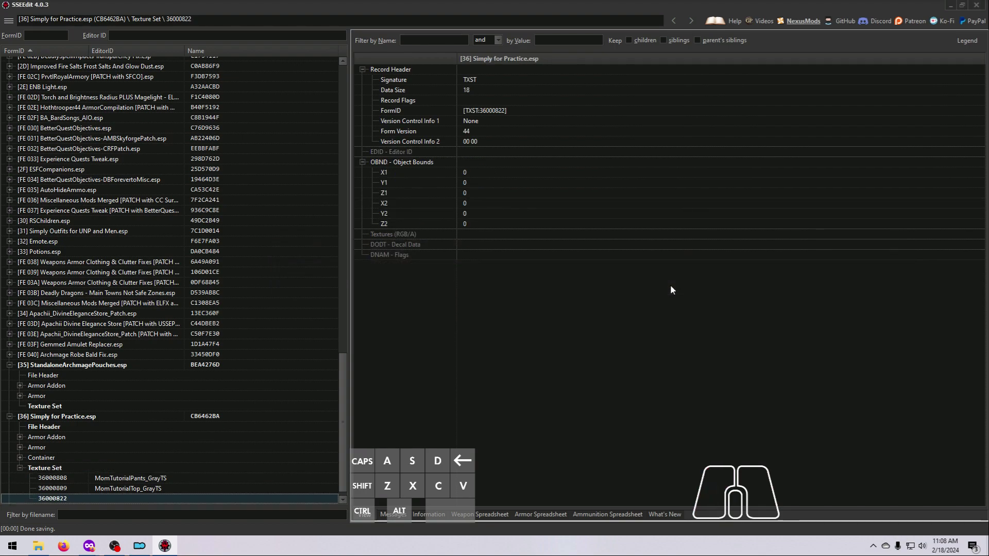
Add an Editor ID to the new texture set record and set it to DemoJeansBlueDenimTS
scroll(261, 456, "down", 1)
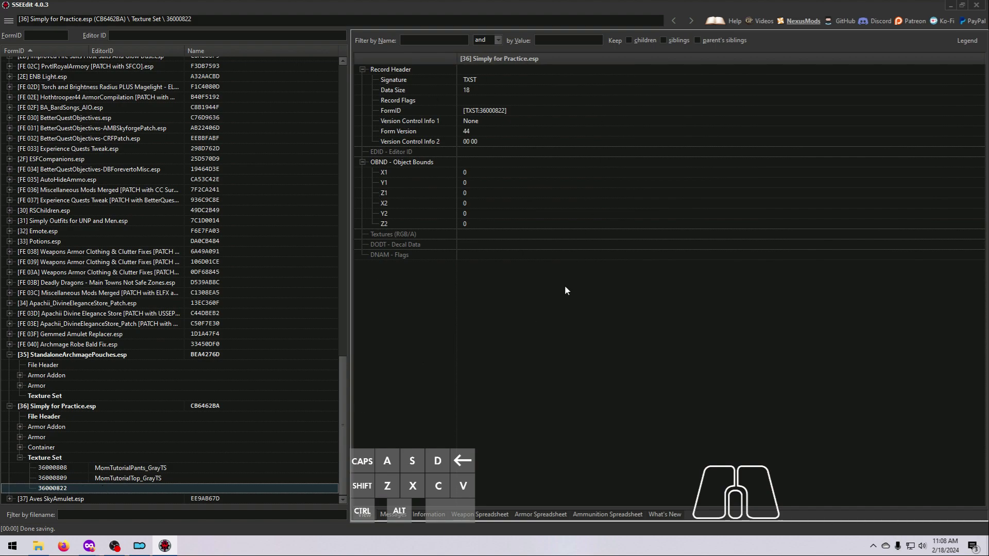
left_click(484, 152)
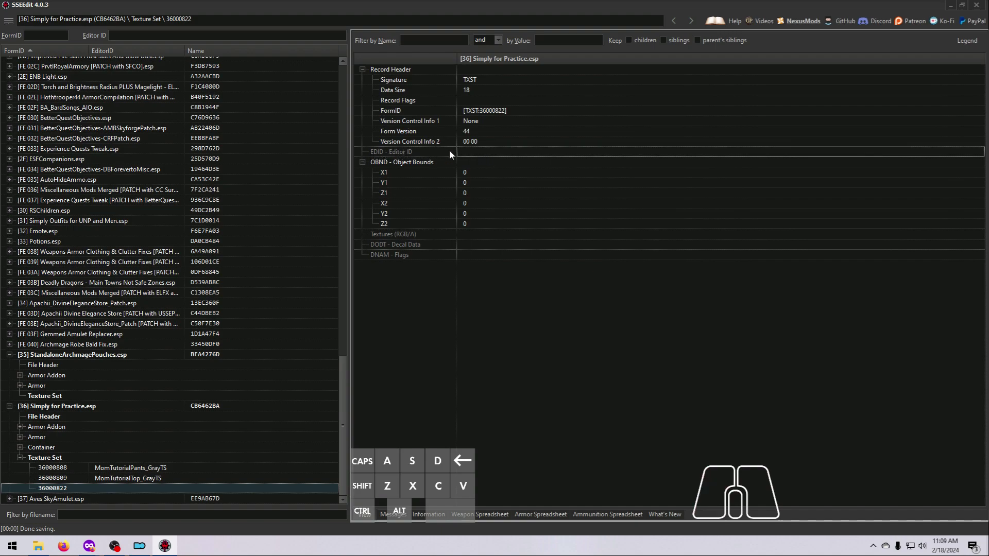
right_click(479, 151)
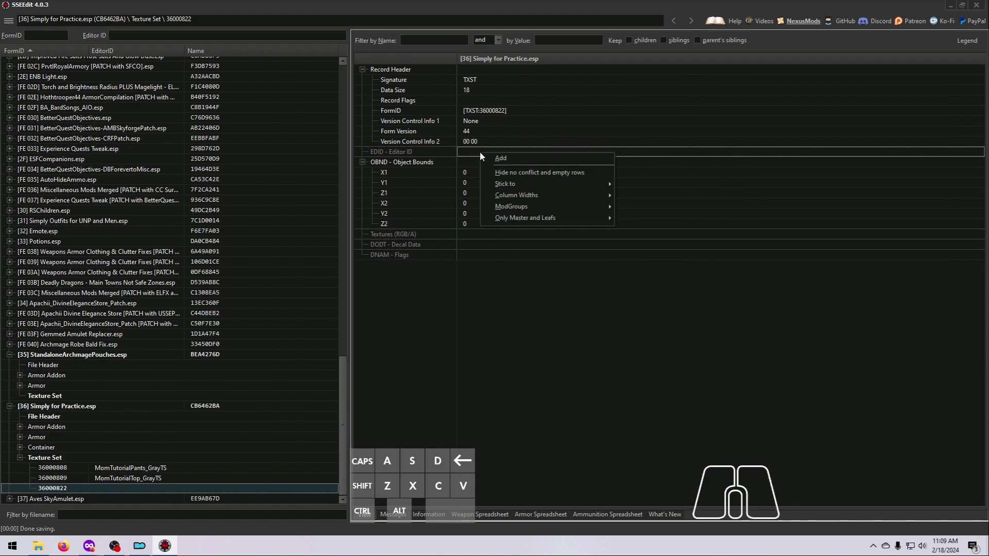
left_click(502, 160)
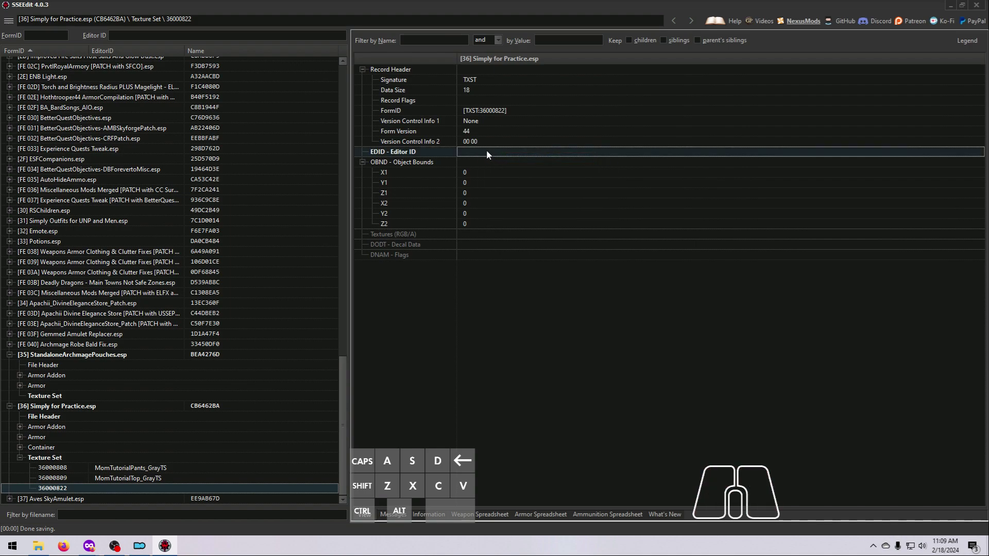
double_click(486, 150)
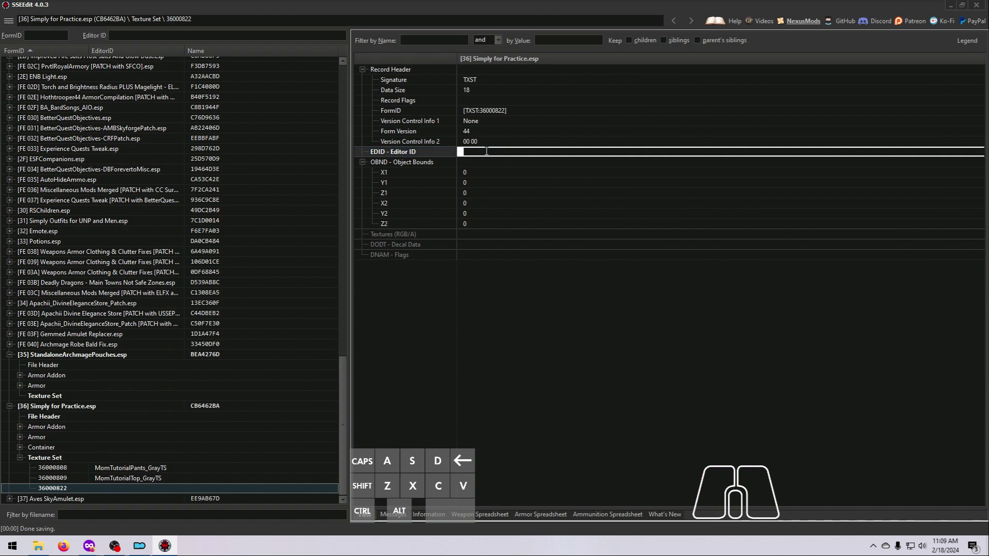
type("DemoJeansBlueDenimTS")
key("Return")
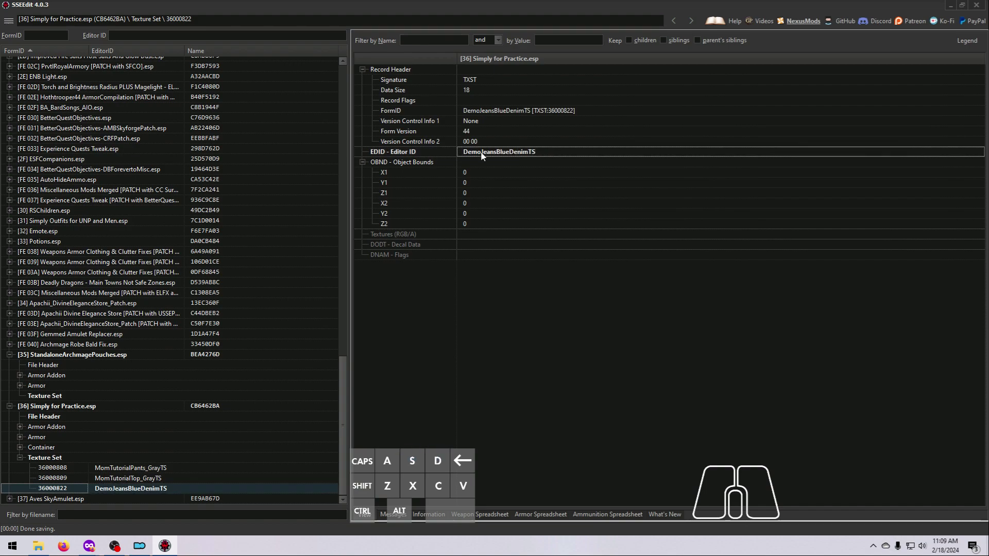
Change the texture set's Editor ID to DemoJeans_BlueDenimTS and add its Textures (RGB/A) section
left_click(501, 152)
left_click(500, 152)
type("_")
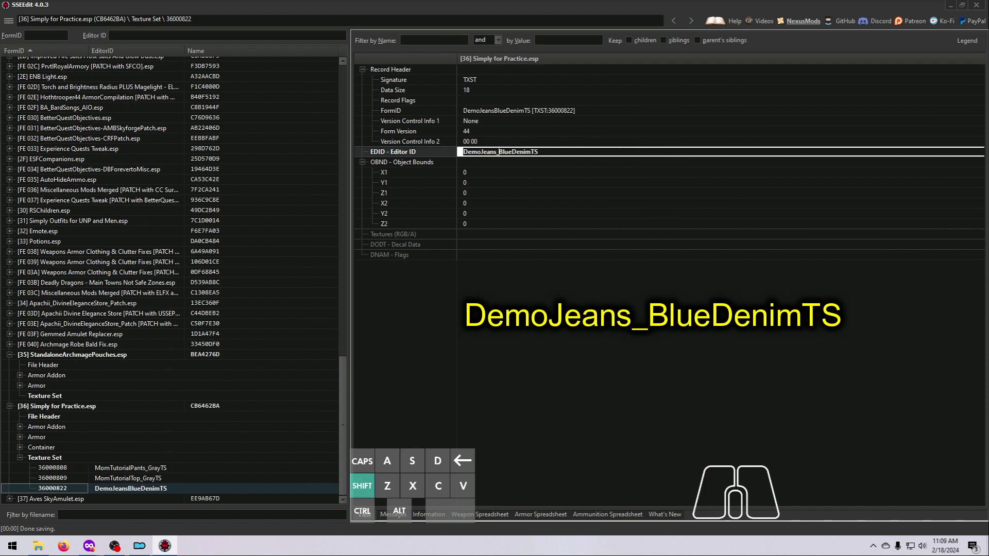
key("Return")
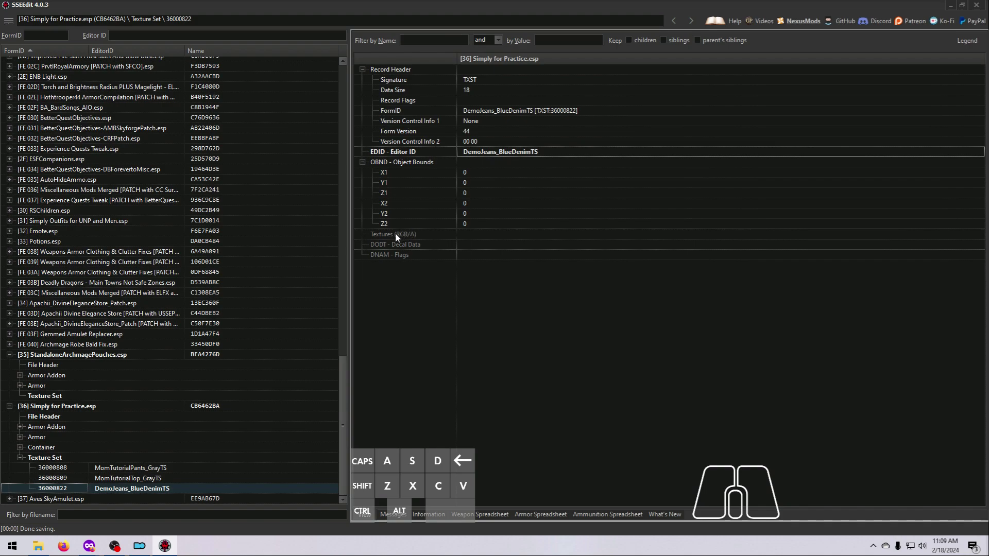
right_click(479, 236)
left_click(493, 238)
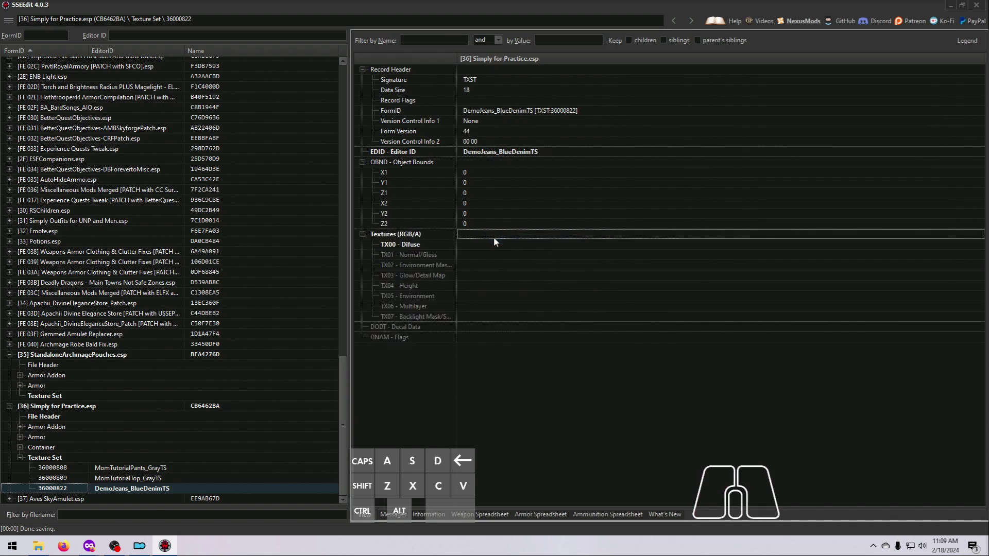
Switch to File Explorer and open the Simply for Practice mod's textures\simply_clothes\demo\Cira folder to find the jeans textures
left_click(38, 546)
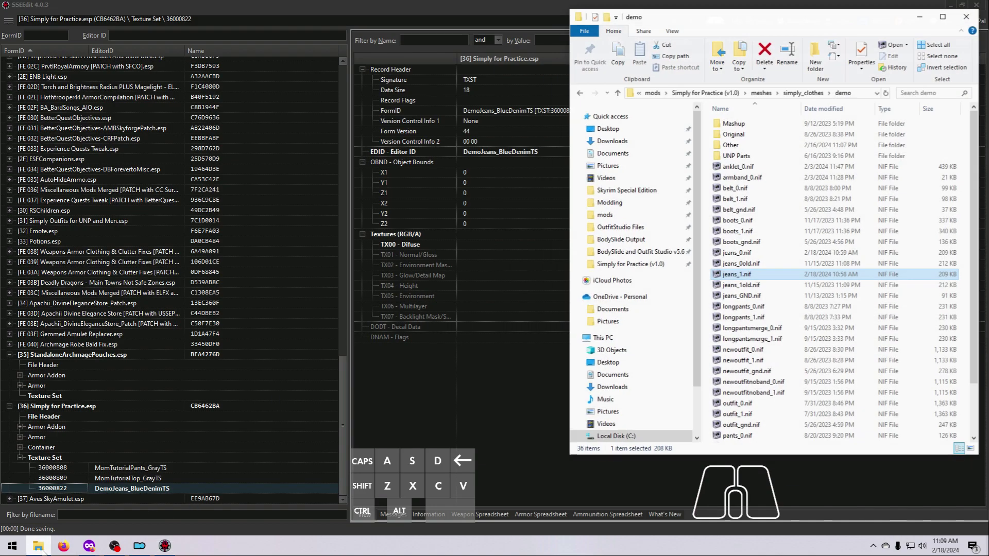
left_click(732, 90)
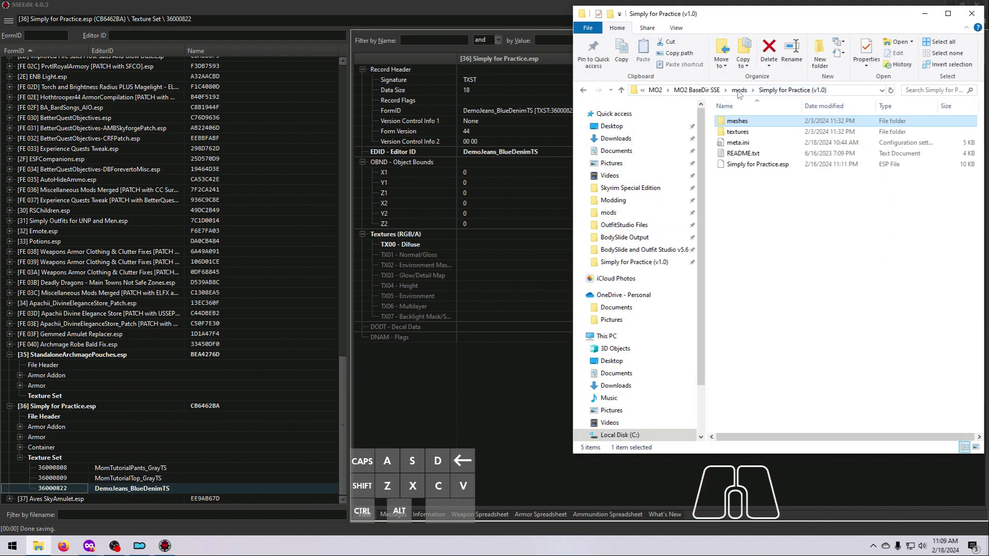
double_click(741, 129)
double_click(744, 139)
double_click(736, 122)
double_click(742, 126)
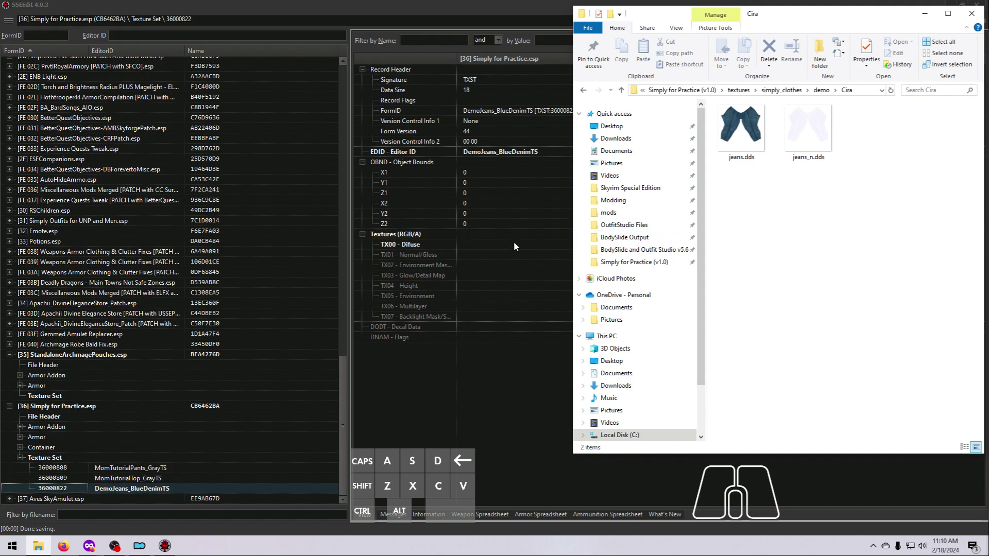
Back in SSEEdit, set the TX00 Difuse path to simply_clothes\demo\cira\jeans.dds and check it against the texture's folder path
left_click(480, 241)
left_click(480, 243)
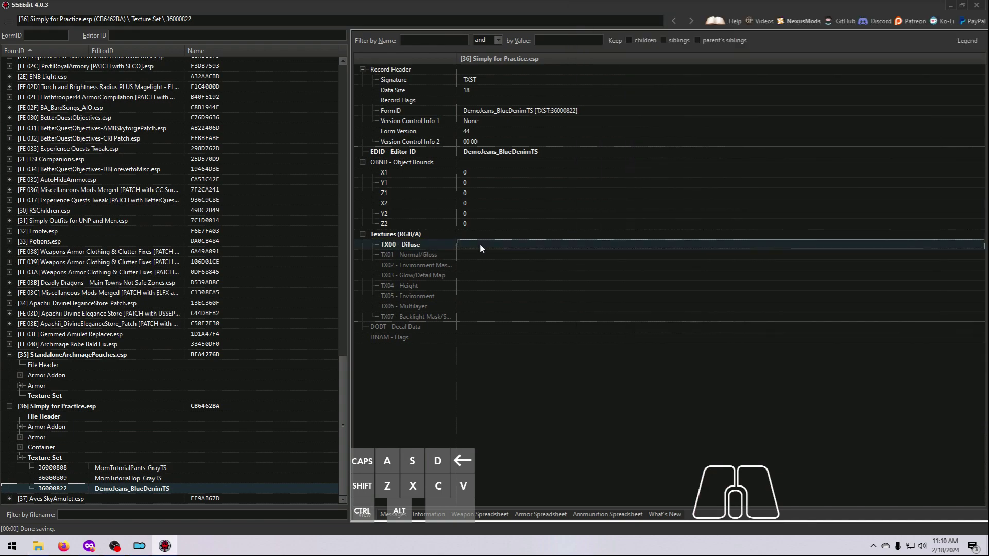
type("simply_clothes\\demo\\cira\\jeans.dds")
key("Return")
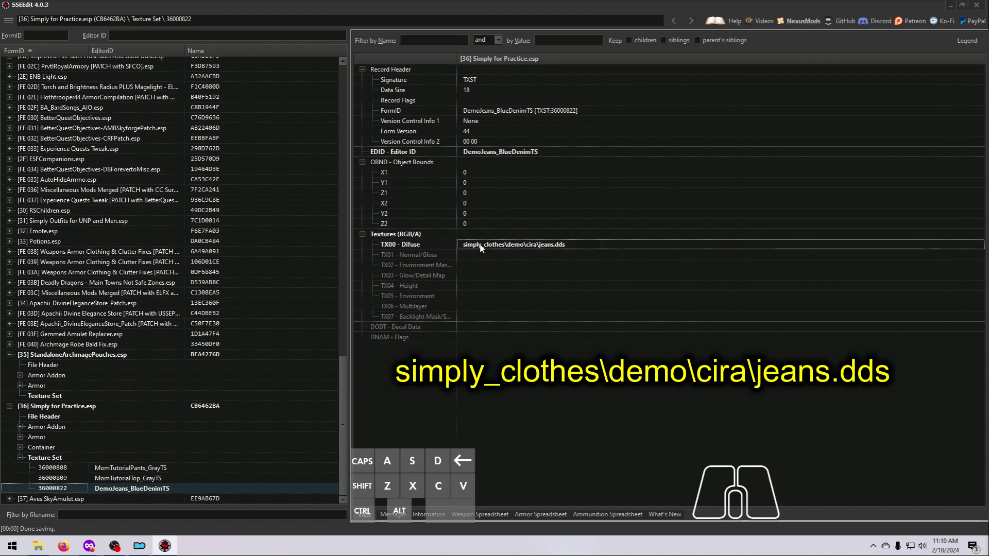
key("alt+Tab")
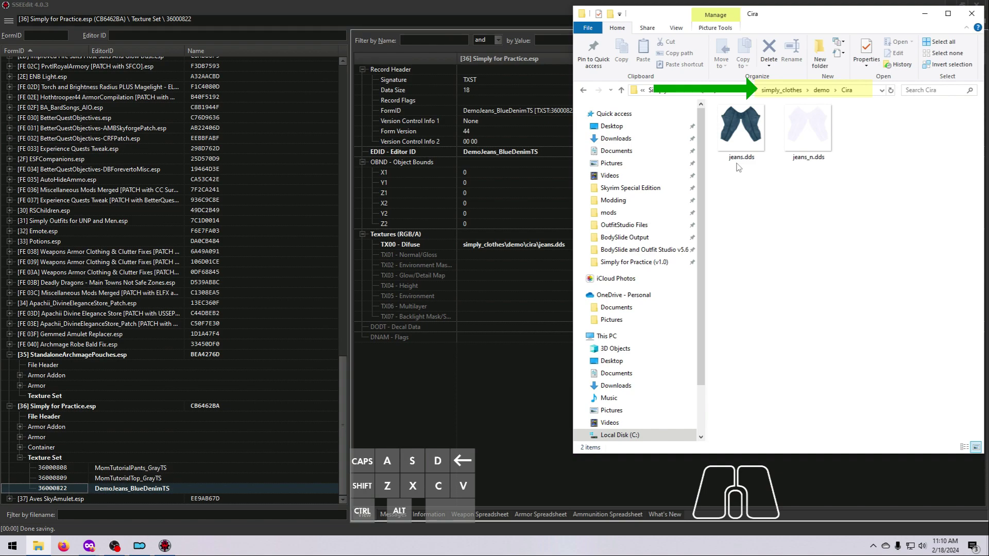
left_click(925, 14)
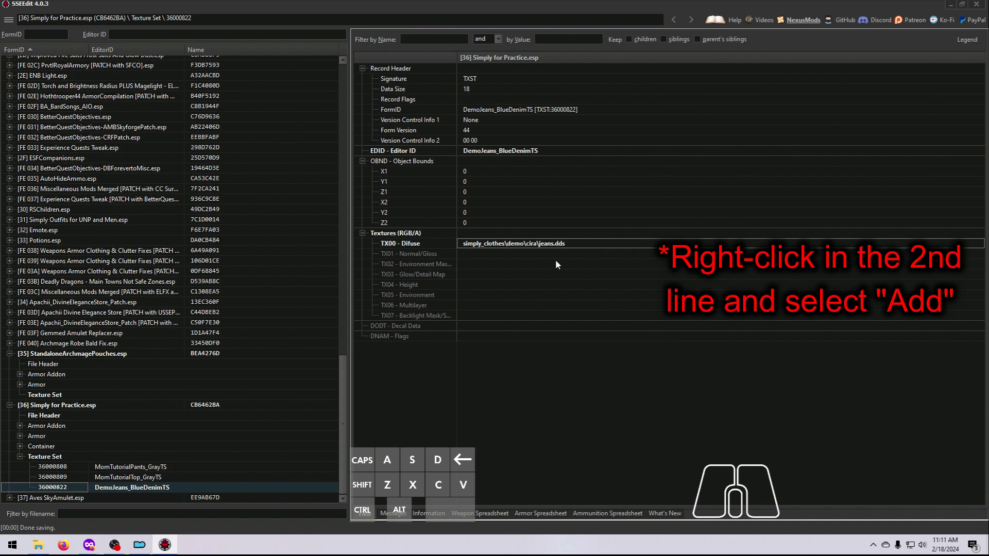
Add the TX01 Normal/Gloss entry to the texture set and set its path to simply_clothes\demo\cira\jeans_n.dds
right_click(485, 253)
left_click(505, 259)
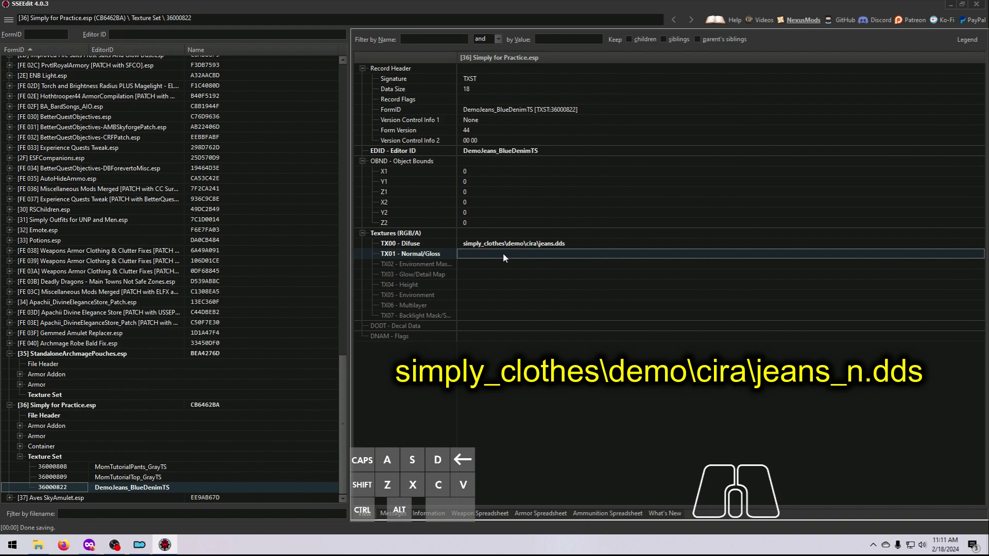
type("simply_clothes\\demo\\cira\\jeans_n.dds")
key("Return")
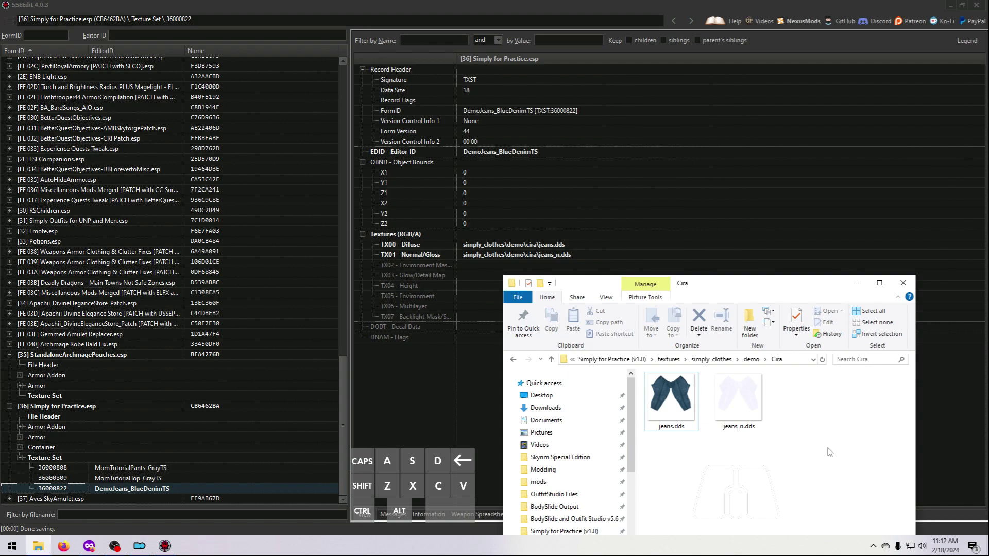
Save only Simply for Practice.esp with plugin backup enabled, leaving StandaloneArchmagePouches.esp out
left_click(856, 282)
left_click(8, 21)
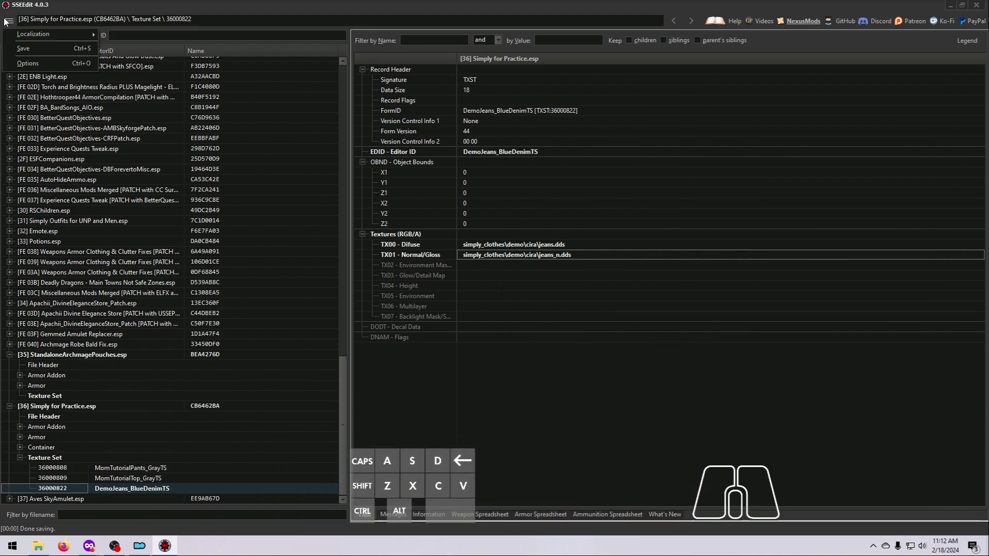
left_click(21, 48)
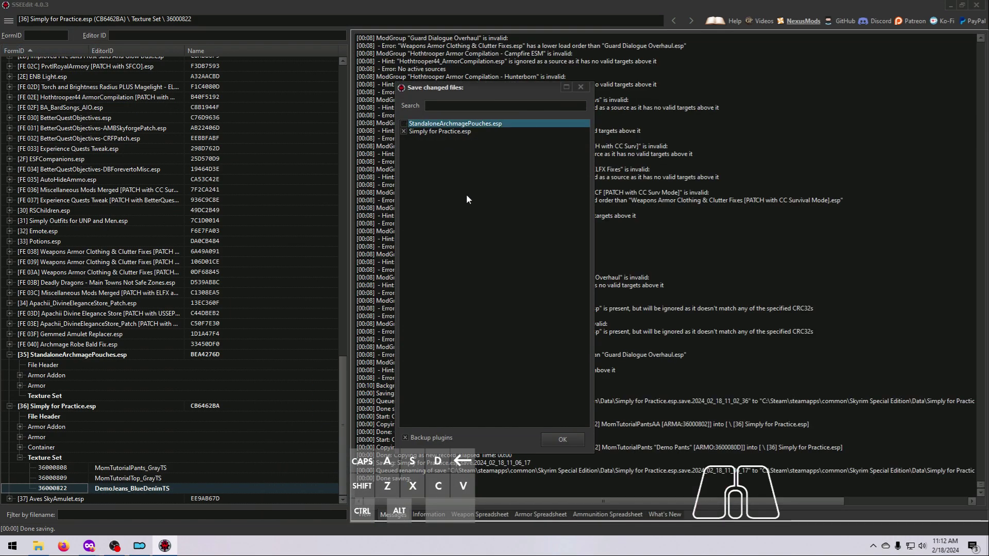
left_click(555, 438)
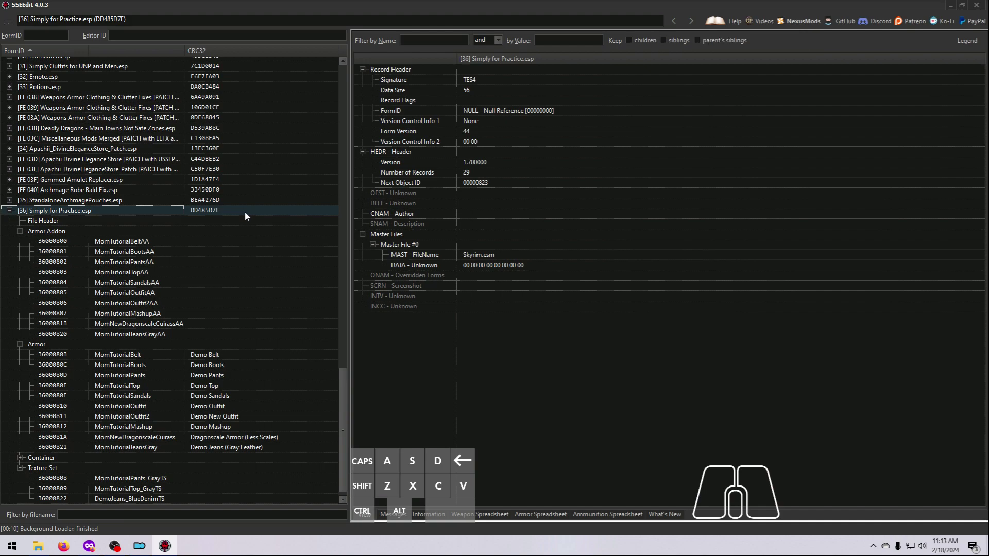
Select the MomTutorialJeansGrayAA armor addon together with the MomTutorialJeansGray armor and start copying both as new records
left_click(159, 335)
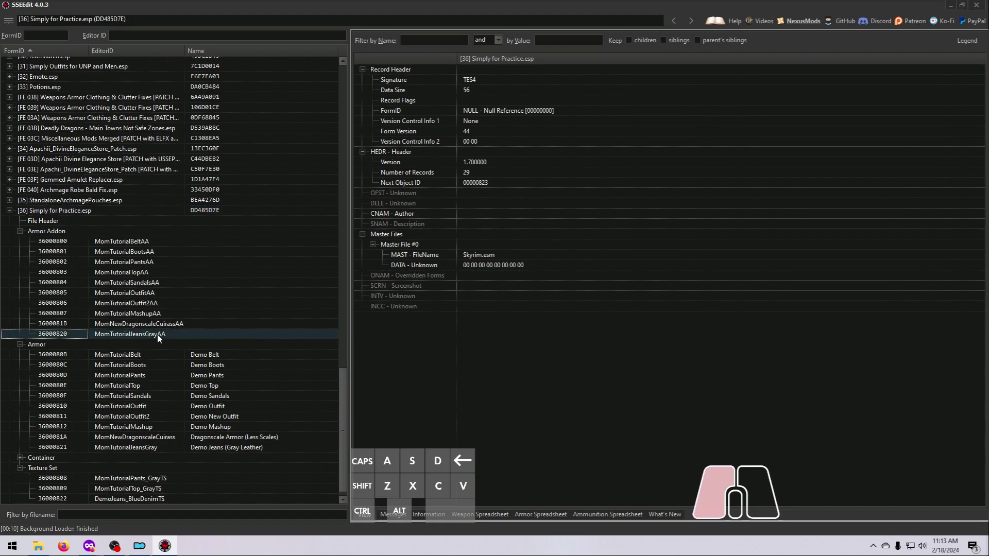
key("ctrl")
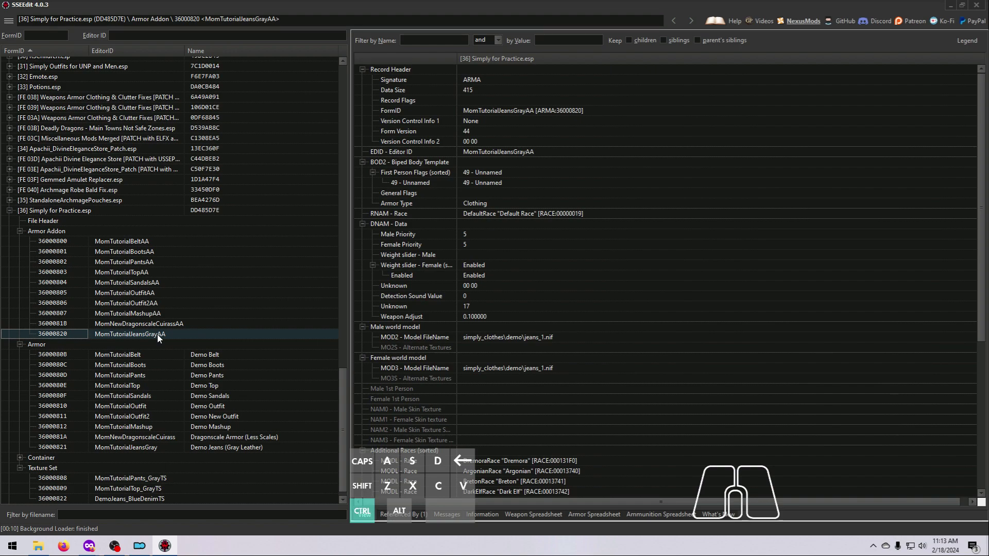
left_click(137, 449, "ctrl")
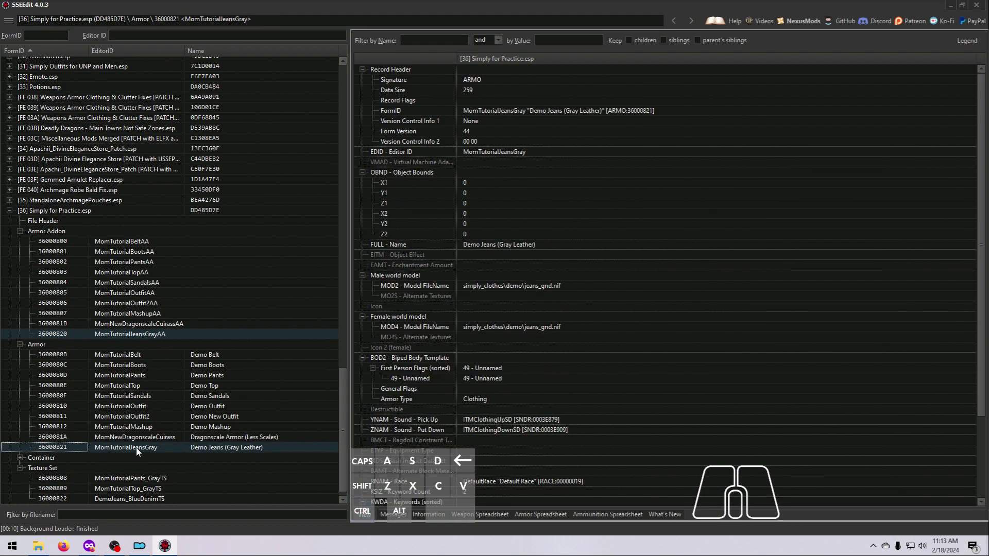
right_click(137, 449)
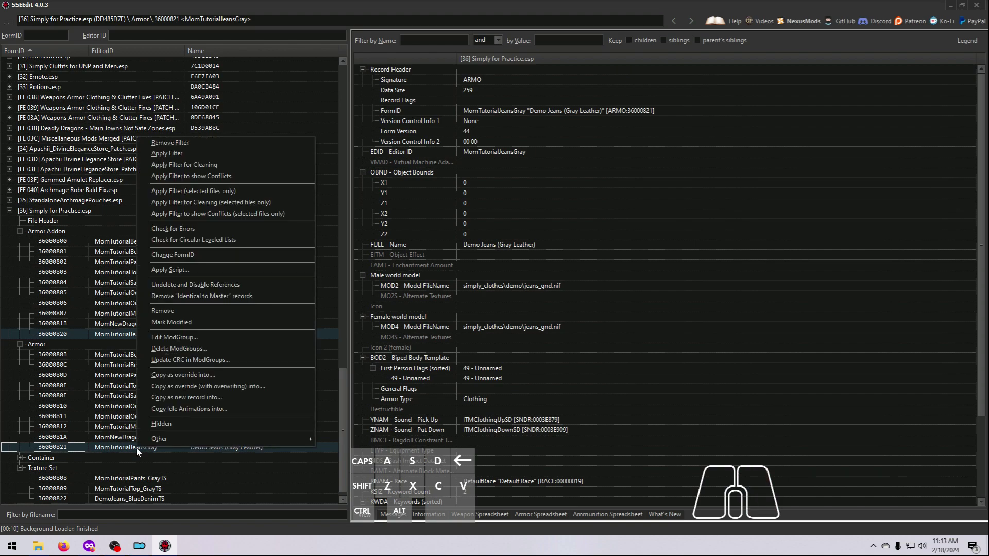
left_click(190, 398)
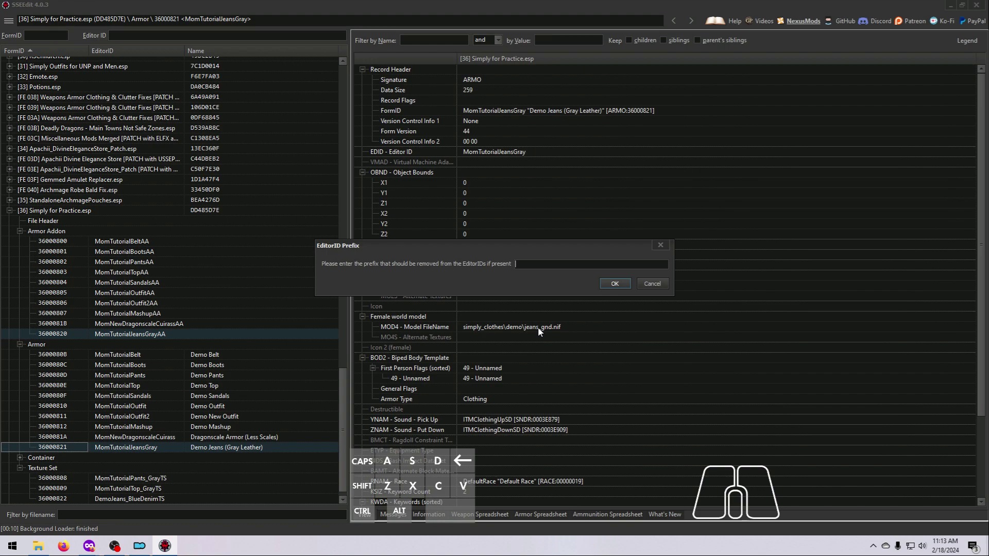
Replace the EditorID suffix GrayAA with DenimAA, without any prefixes, and copy the records into Simply for Practice.esp
left_click(608, 283)
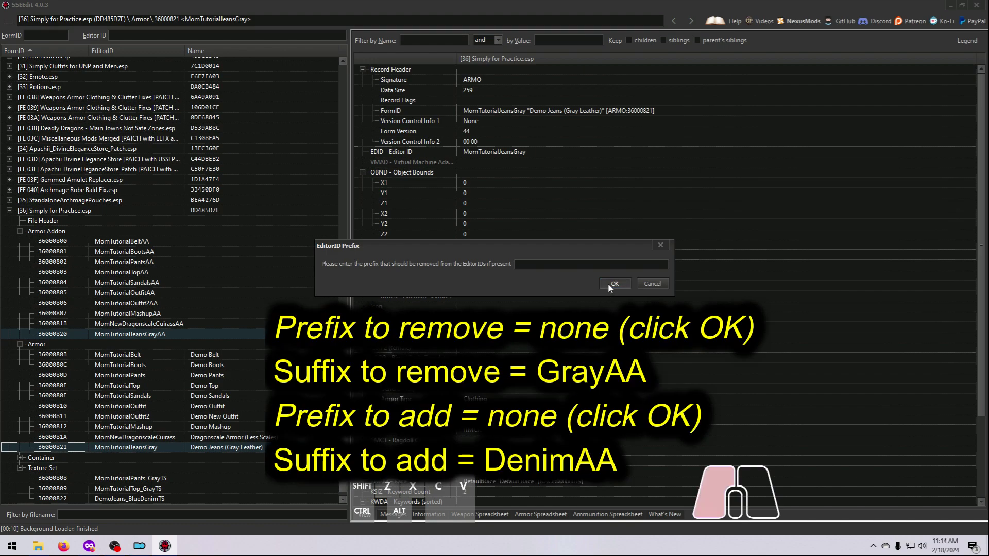
type("GrayAA")
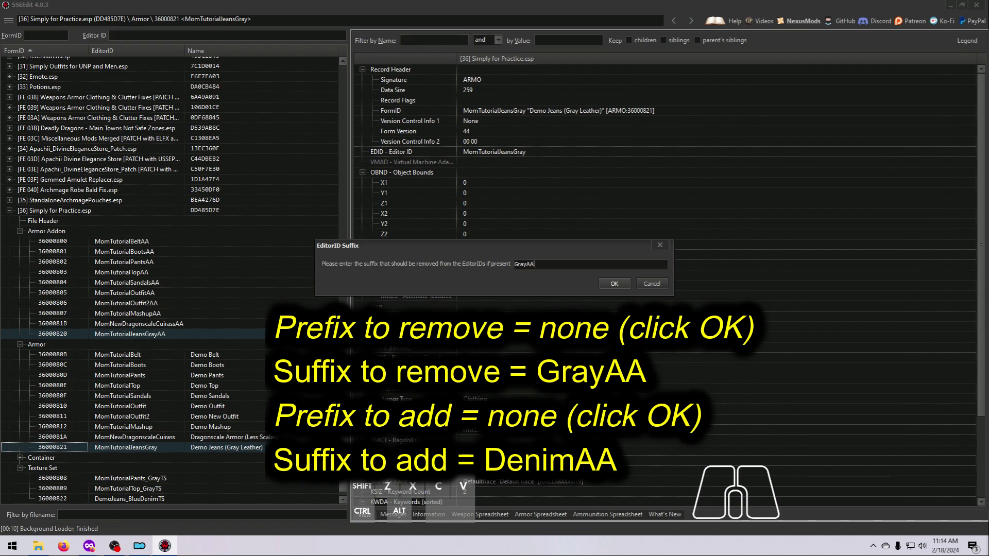
left_click(608, 283)
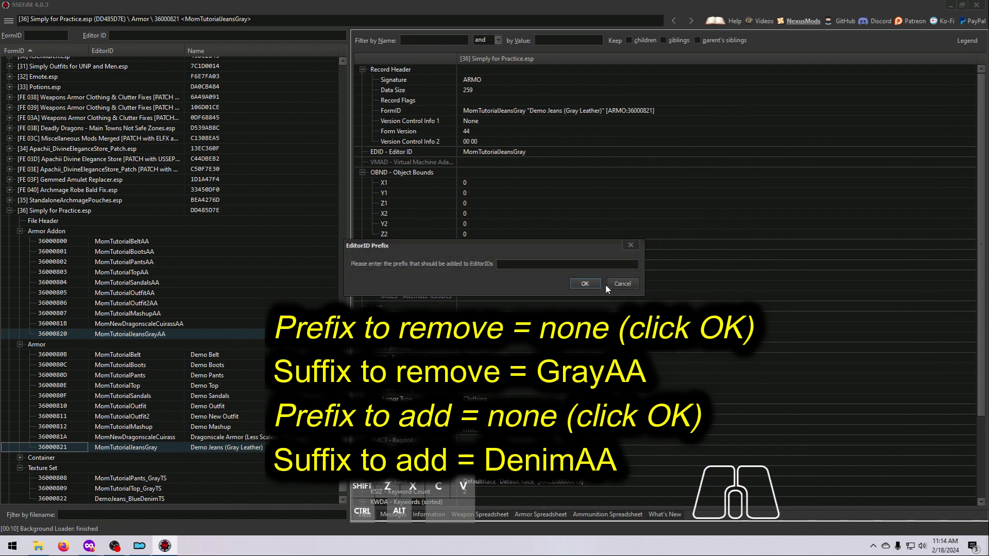
left_click(581, 284)
type("DenimAA")
left_click(581, 283)
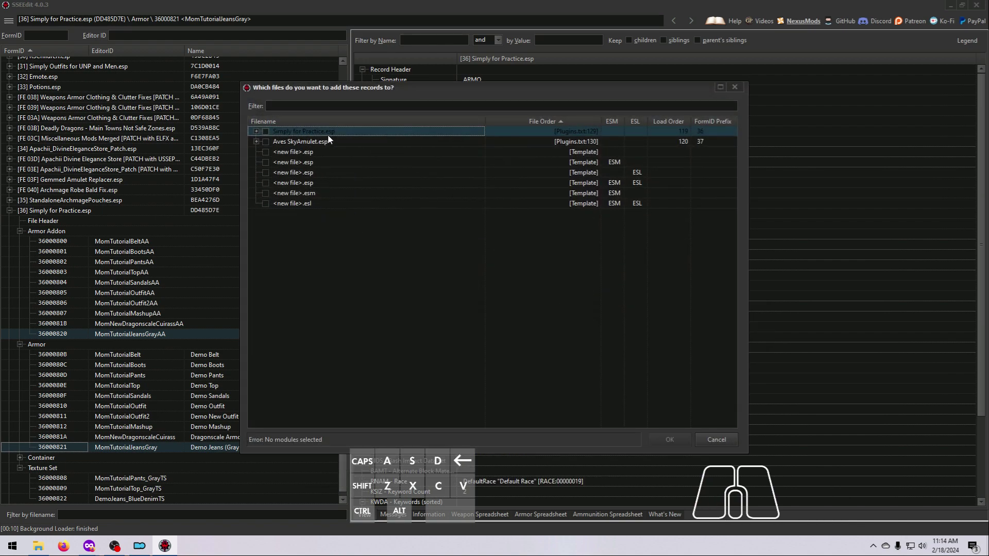
left_click(266, 131)
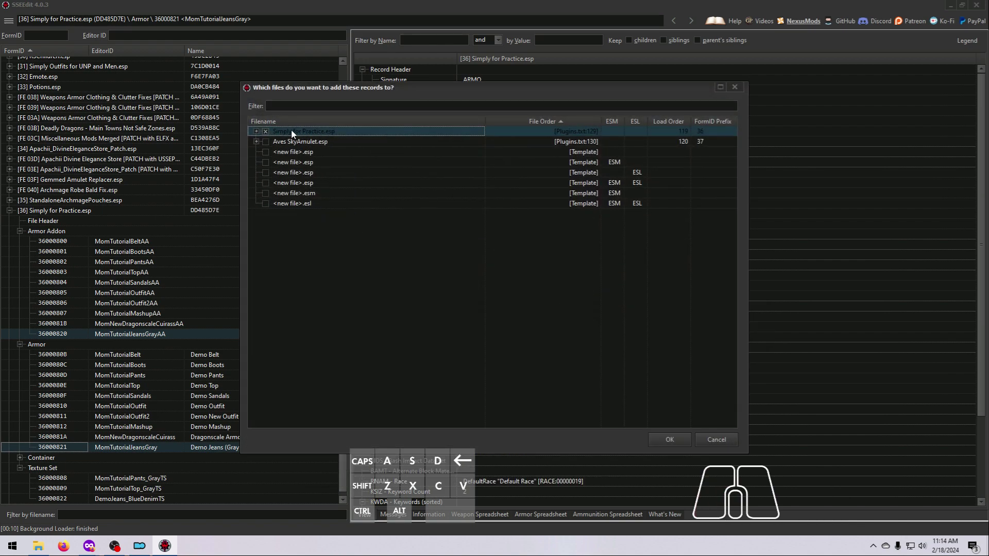
left_click(656, 440)
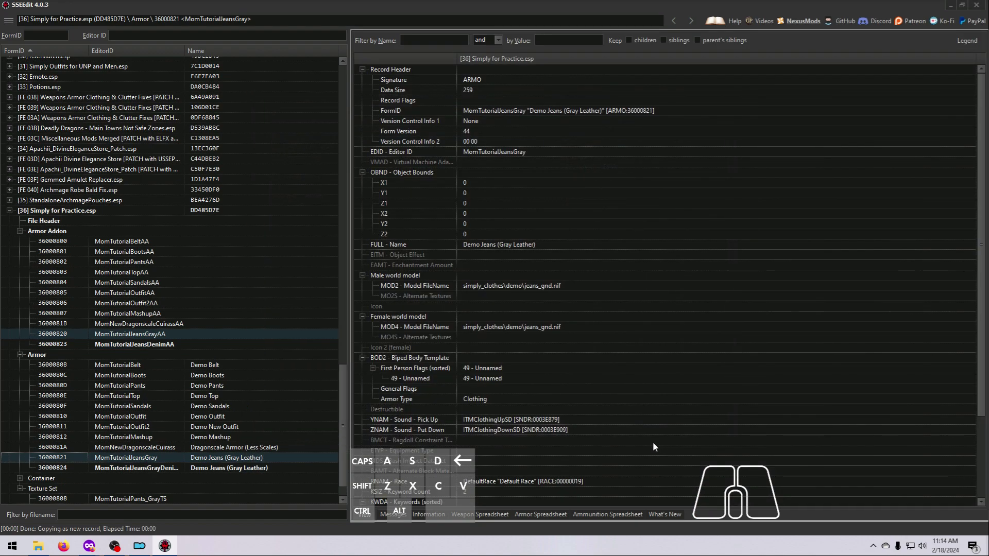
Add an Alternate Textures list with one Alternate Texture entry to the male world model of MomTutorialJeansDenimAA
left_click(152, 345)
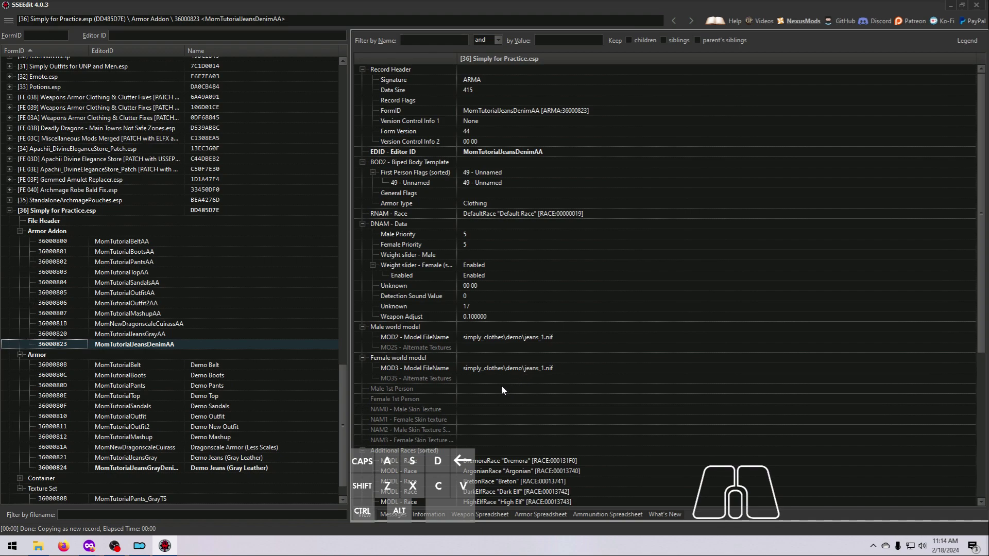
left_click(485, 348)
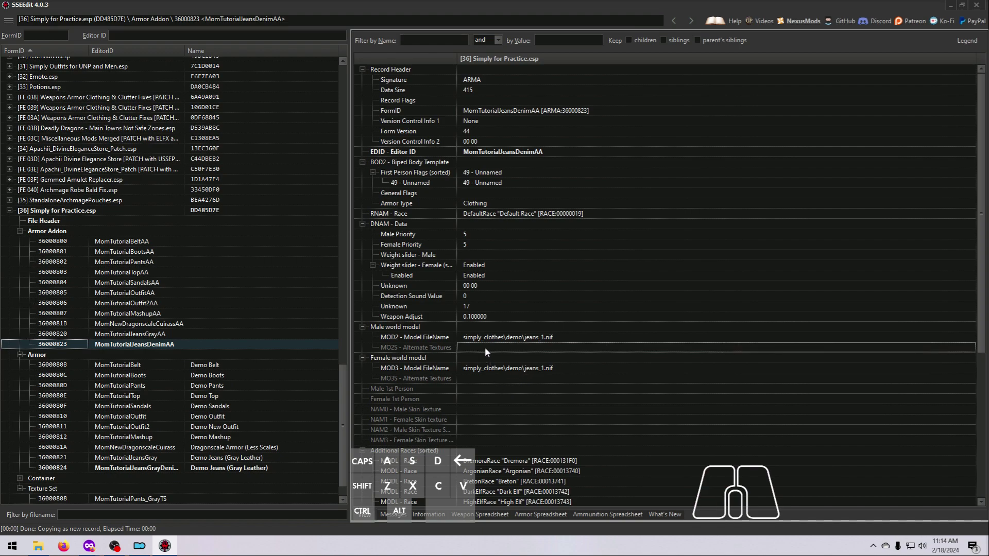
right_click(484, 347)
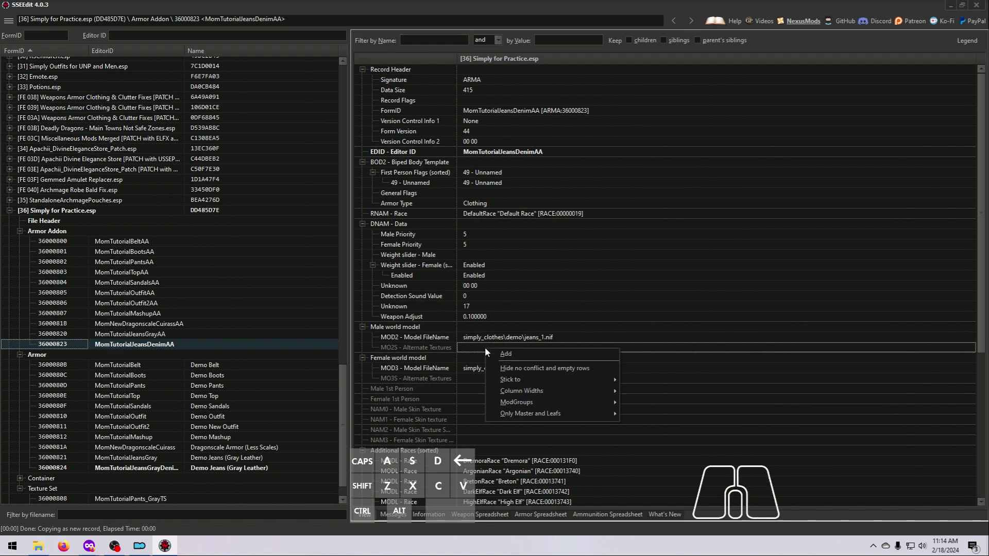
left_click(505, 353)
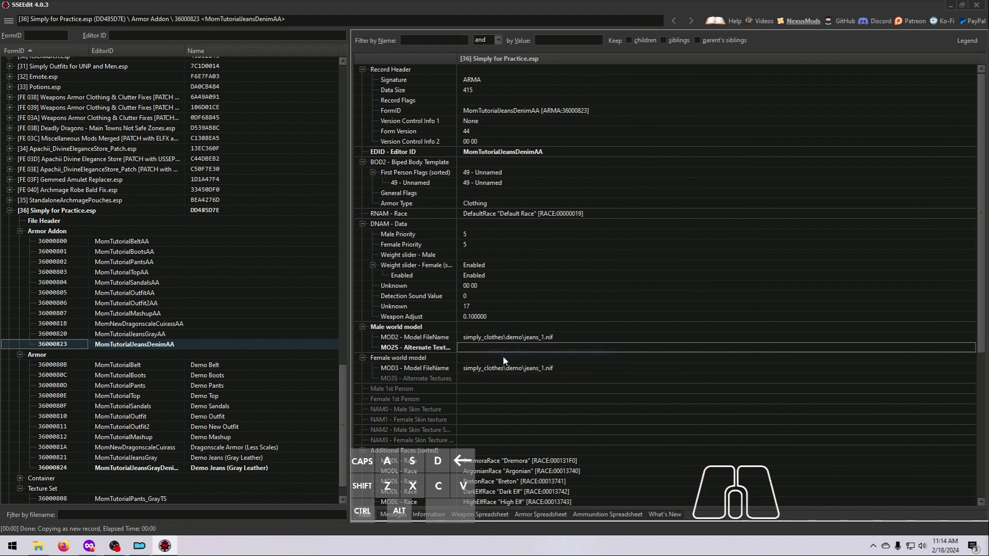
right_click(485, 349)
left_click(505, 353)
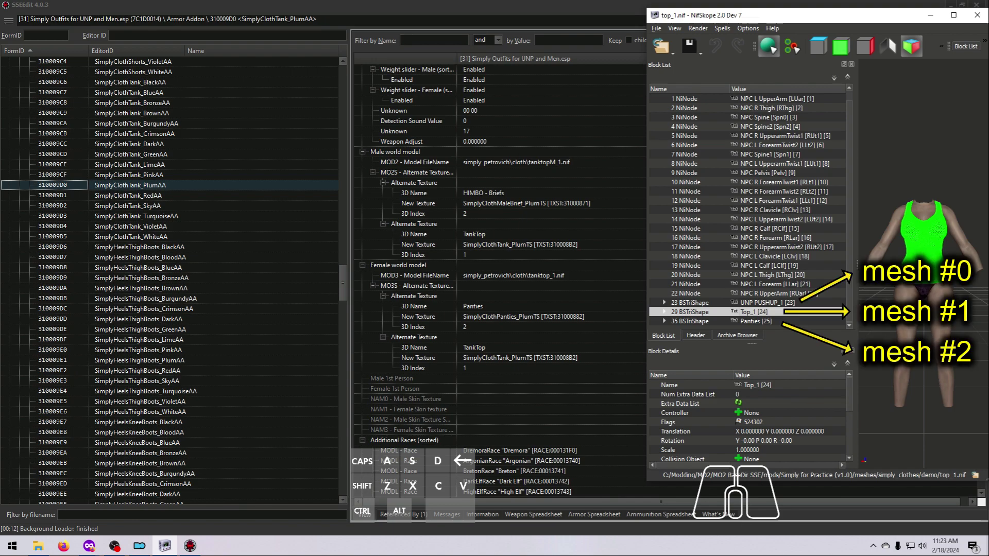
Inspect the Panties mesh in NifSkope, and in SSEEdit set the male Alternate Texture's New Texture to DemoJeans_BlueDenimTS [TXST:36000822]
left_click(763, 322)
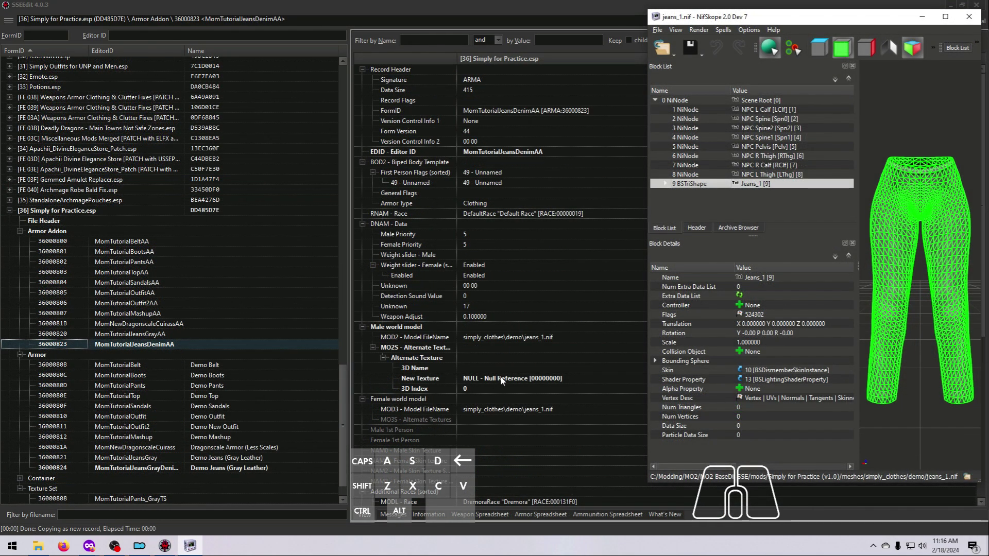
left_click(502, 381)
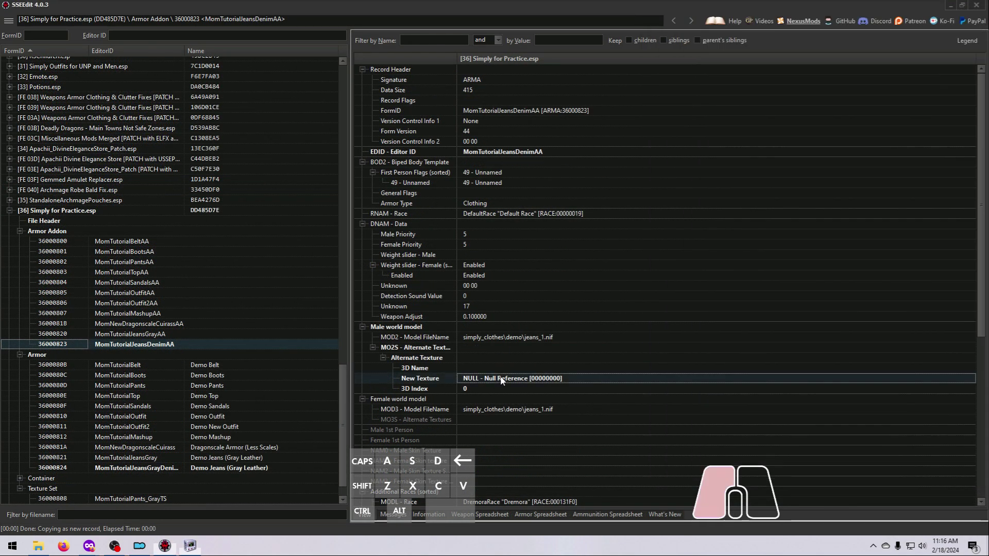
double_click(502, 381)
type("DenimTS [TXST:36000822")
left_click(542, 504)
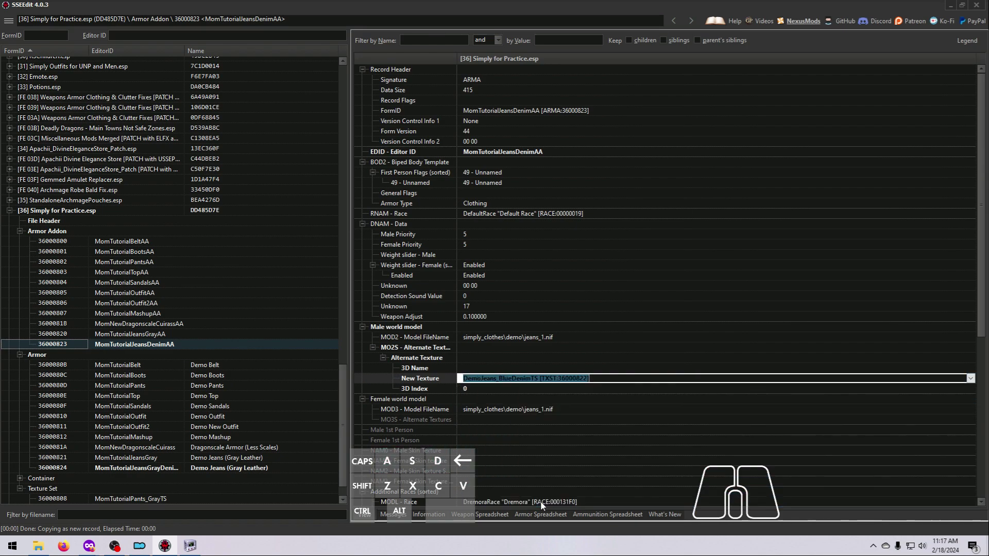
scroll(127, 493, "down", 1)
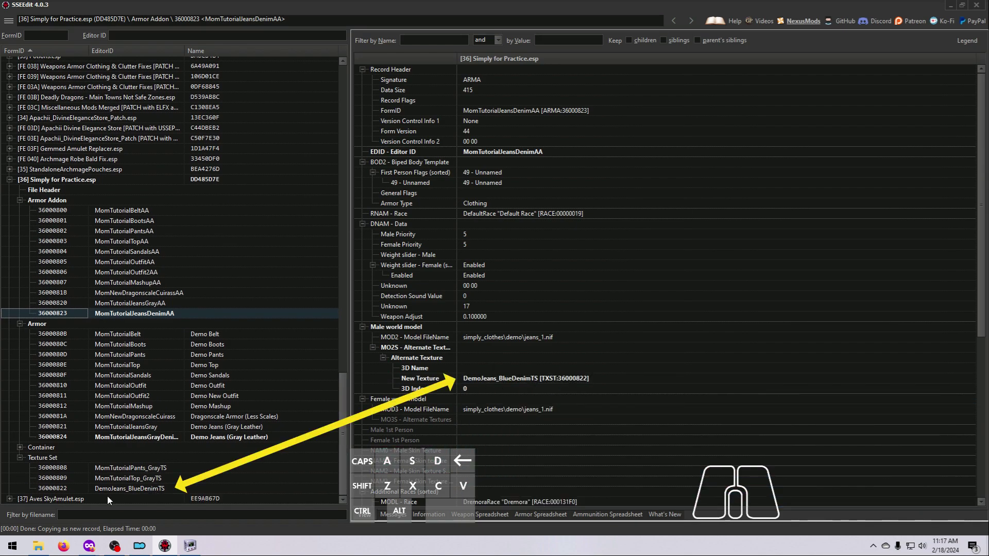
Set the male Alternate Texture's 3D Name to Jeans_1 and add a female Alternate Texture entry with the 3D Name Jeans_1
type("Jeans_1")
key("Return")
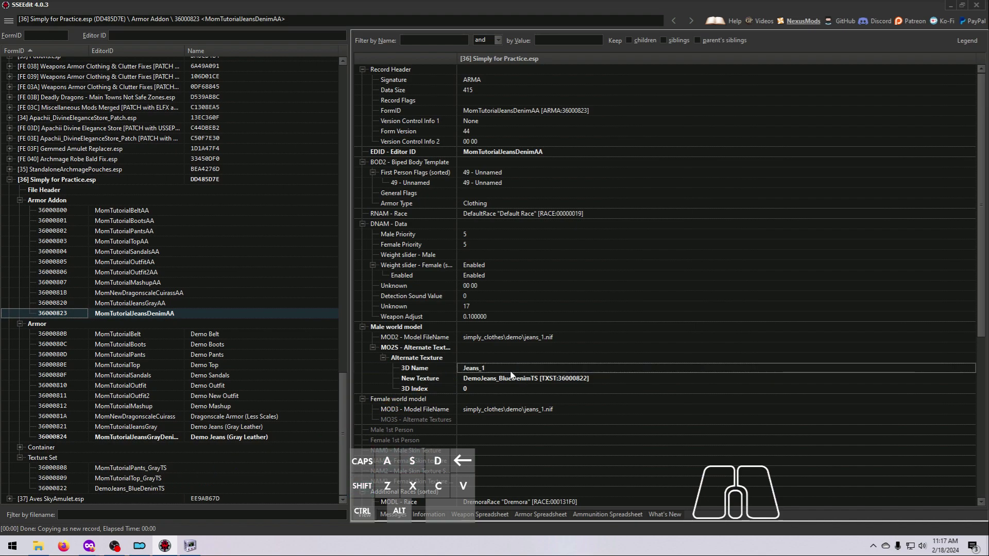
right_click(490, 419)
left_click(515, 424)
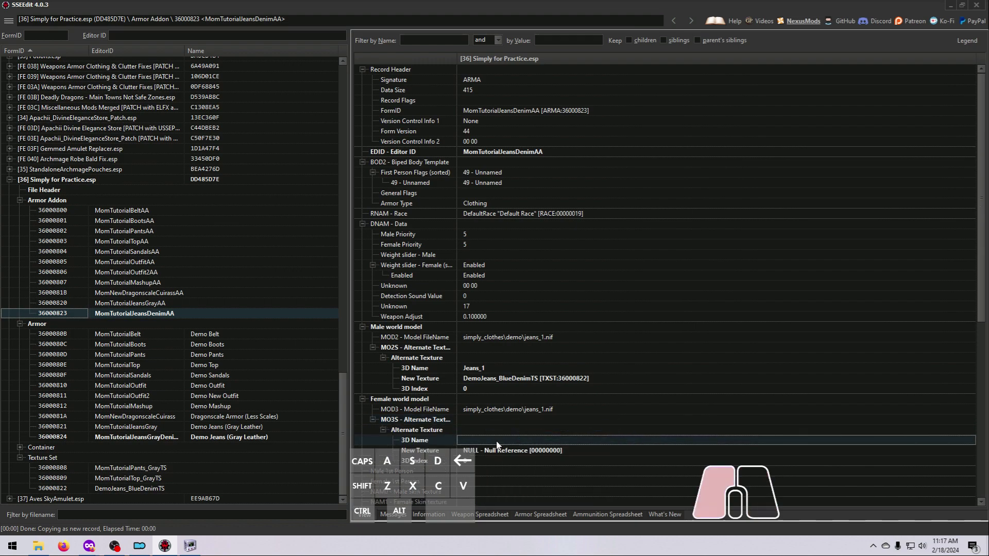
type("Jeans_1")
Set the female Alternate Texture's New Texture to DemoJeans_BlueDenimTS [TXST:36000822]
left_click(506, 454)
double_click(506, 455)
type("DemoJeans_BlueDenimTS [TXST:36000822]")
key("Return")
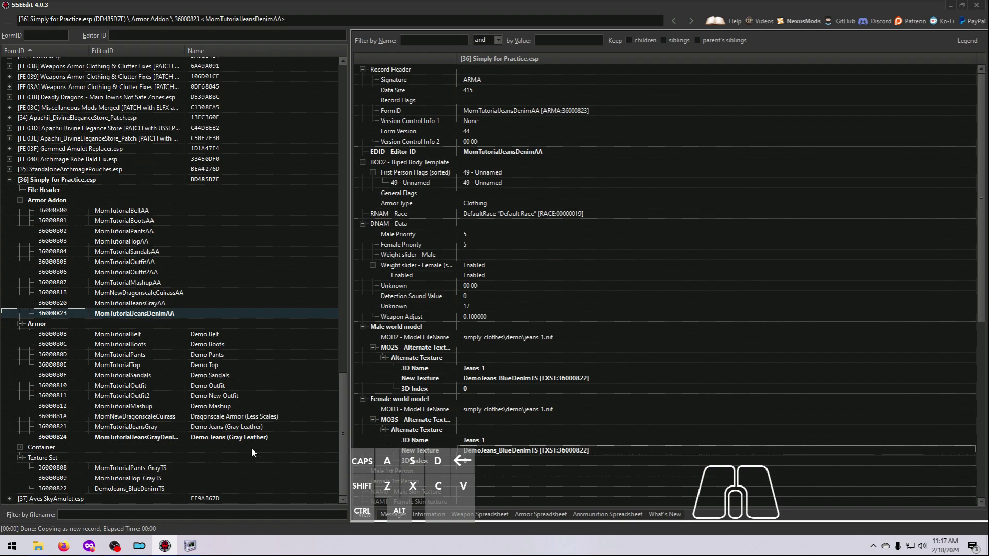
Remove the AA suffix from the copied denim armor's Editor ID, making it MomTutorialJeansGrayDenim
left_click(219, 438)
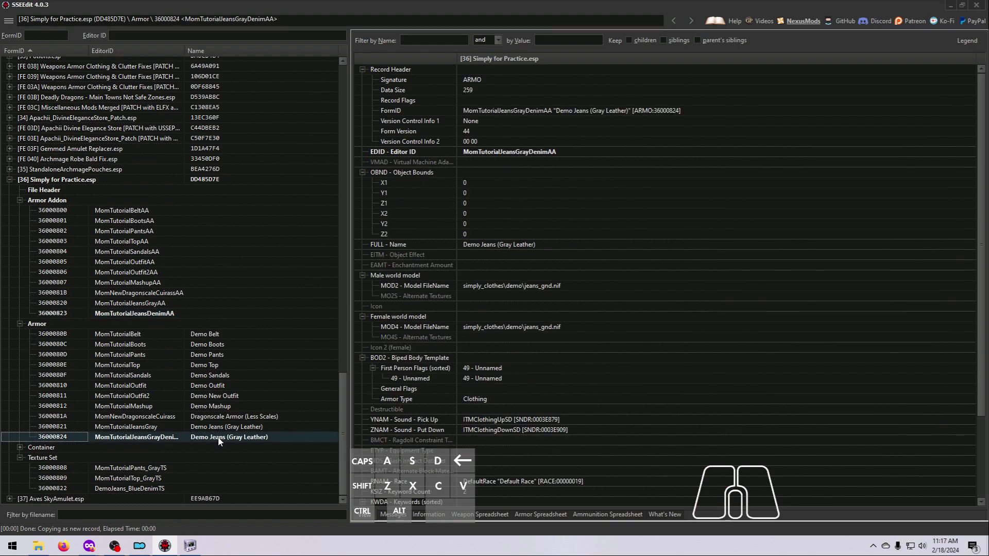
left_click(530, 152)
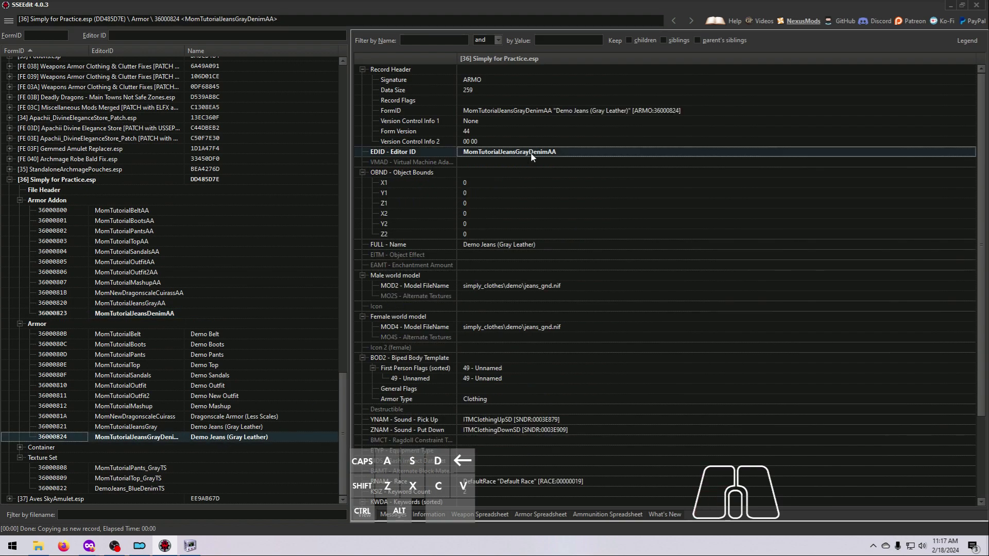
left_click_drag(547, 153, 567, 159)
key("BackSpace")
key("Return")
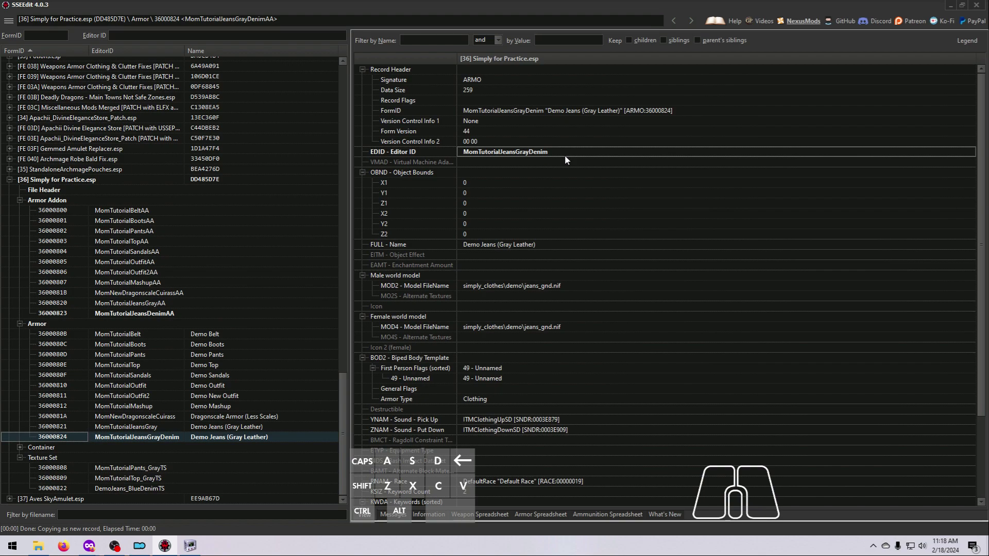
Point the denim armor's Armature model to MomTutorialJeansDenimAA [ARMA:36000823]
scroll(589, 404, "down", 3)
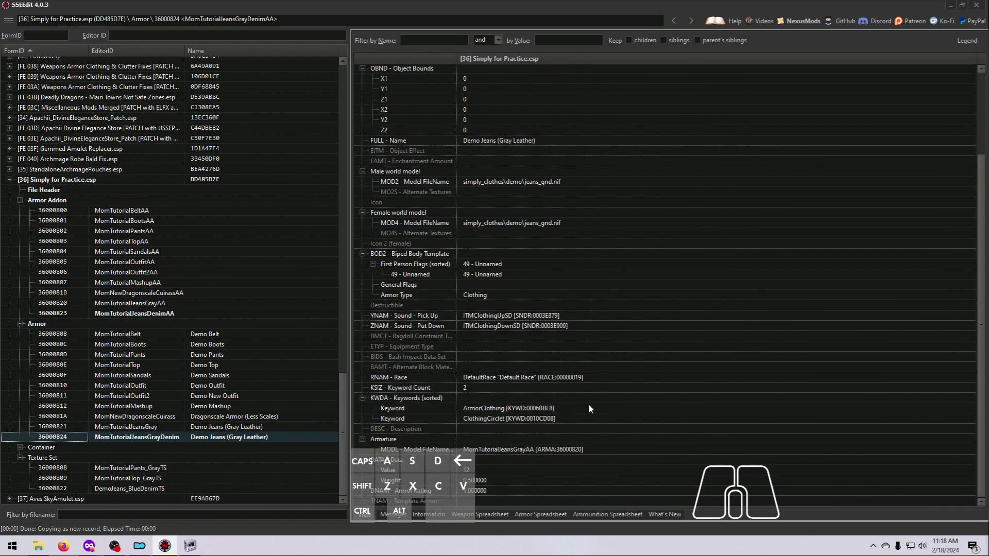
left_click(534, 449)
left_click(537, 451)
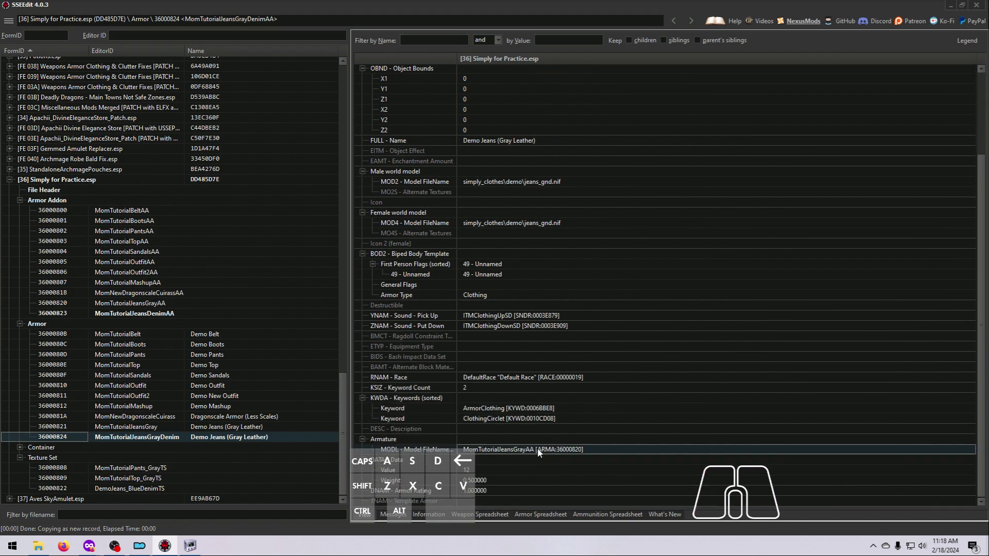
scroll(537, 449, "down", 1)
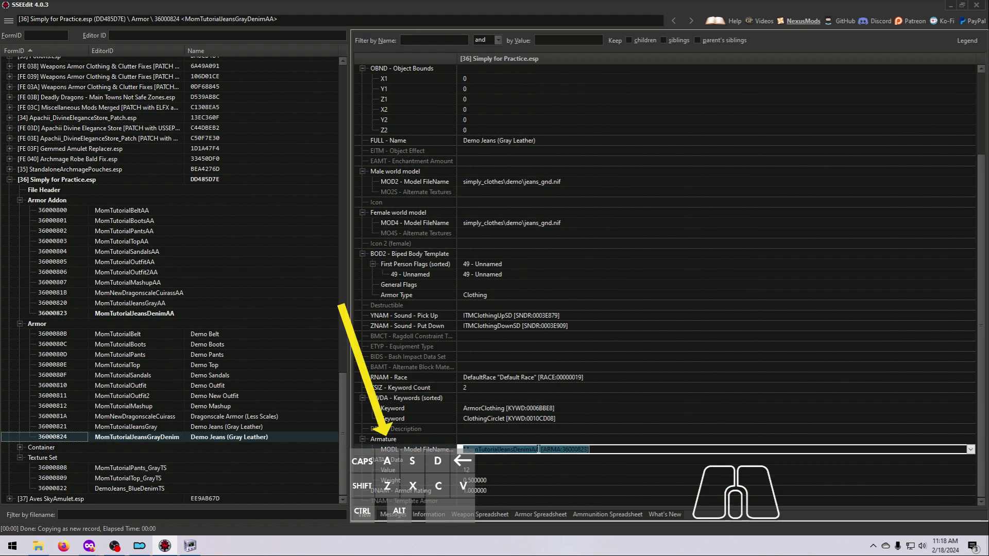
key("Return")
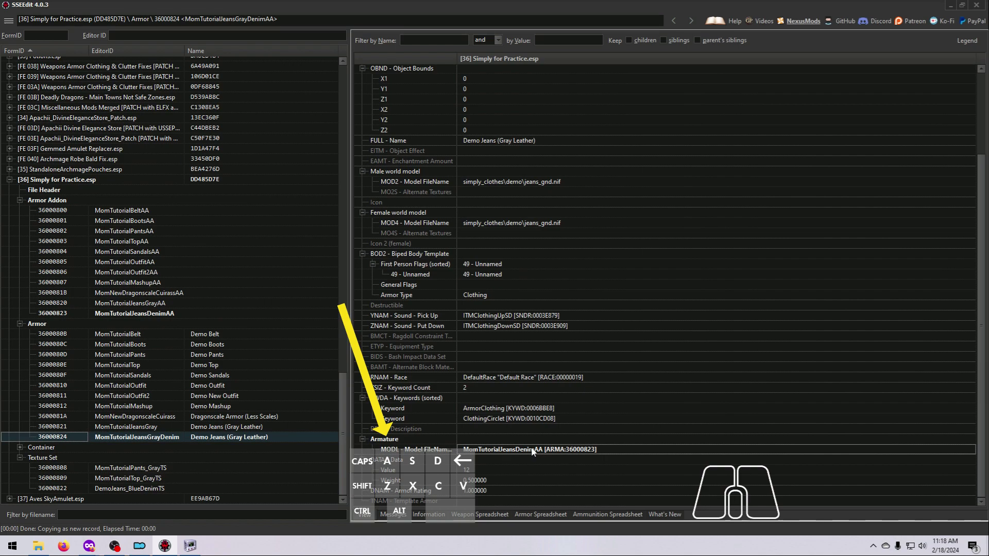
Set the denim armor's Value to 15, Weight to 1 and Armor Rating to 2
left_click(471, 470)
type("15")
left_click(471, 480)
type("1")
left_click(623, 470)
left_click(604, 488)
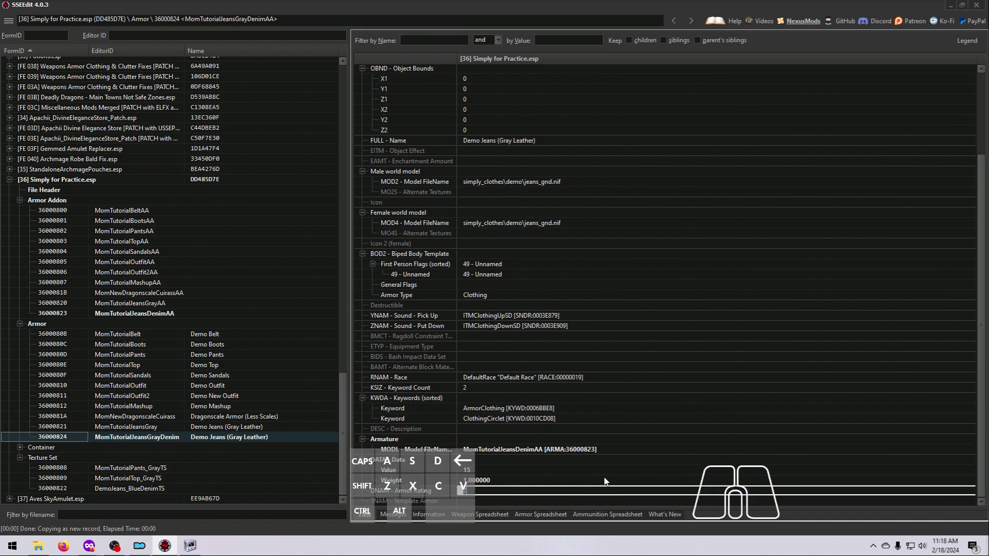
type("2")
key("Return")
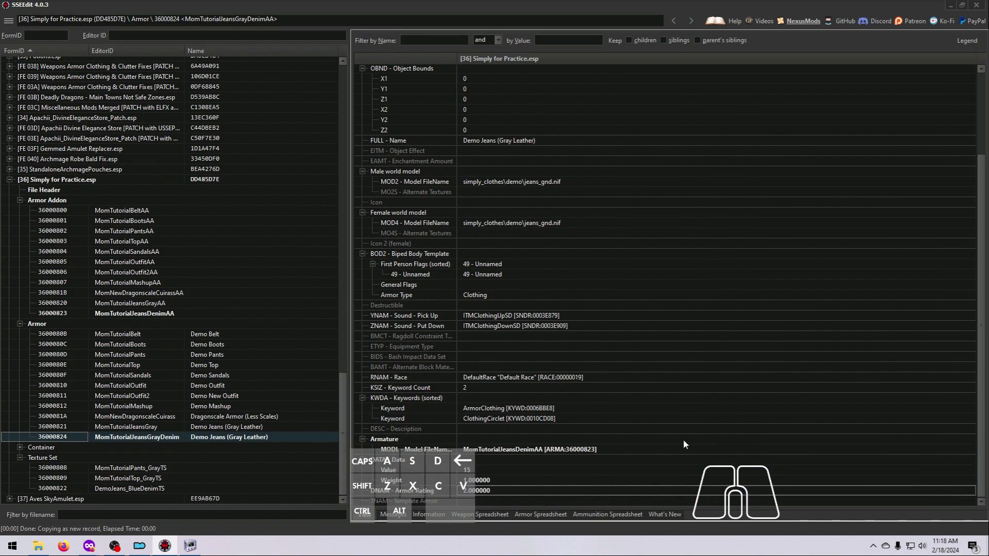
Change the denim armor's full name to Demo Jeans (Blue Denim)
scroll(654, 410, "up", 4)
left_click(497, 244)
left_click(499, 244)
left_click_drag(498, 244, 572, 246)
type("Blue Denim)")
key("Return")
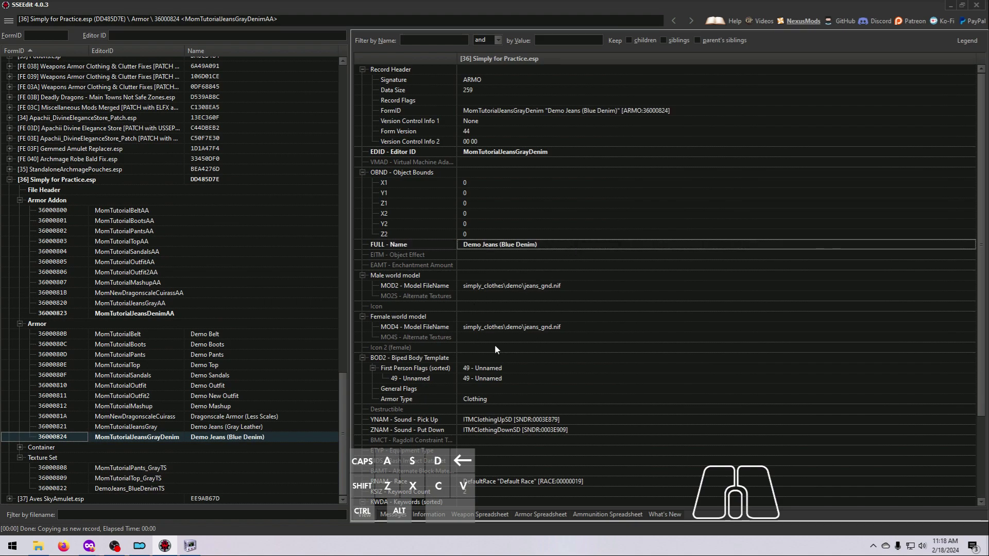
Add an Alternate Textures list with one Alternate Texture entry to both the male and female world models of the denim armor
right_click(496, 294)
key("Escape")
right_click(496, 301)
key("Escape")
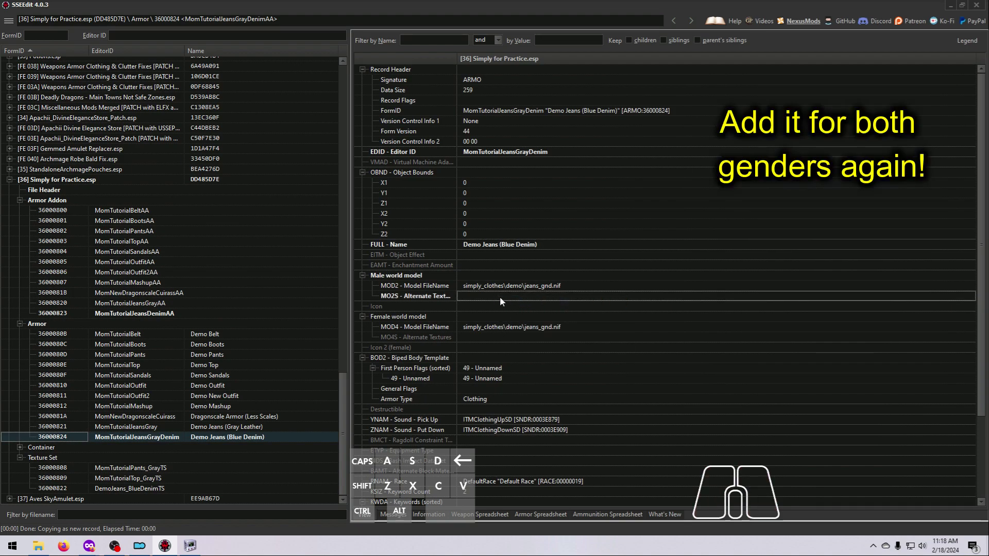
right_click(493, 294)
left_click(510, 304)
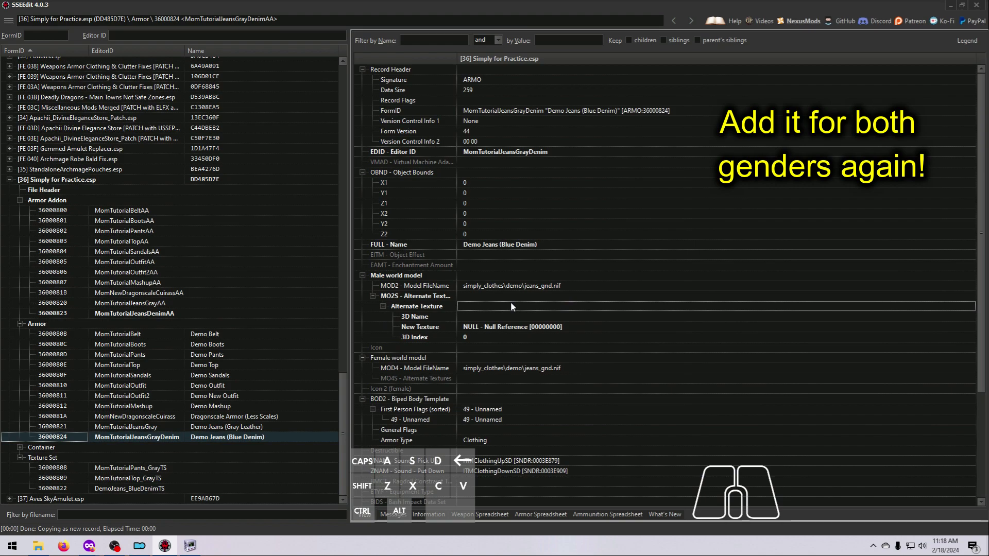
right_click(501, 376)
key("Escape")
right_click(500, 375)
left_click(521, 382)
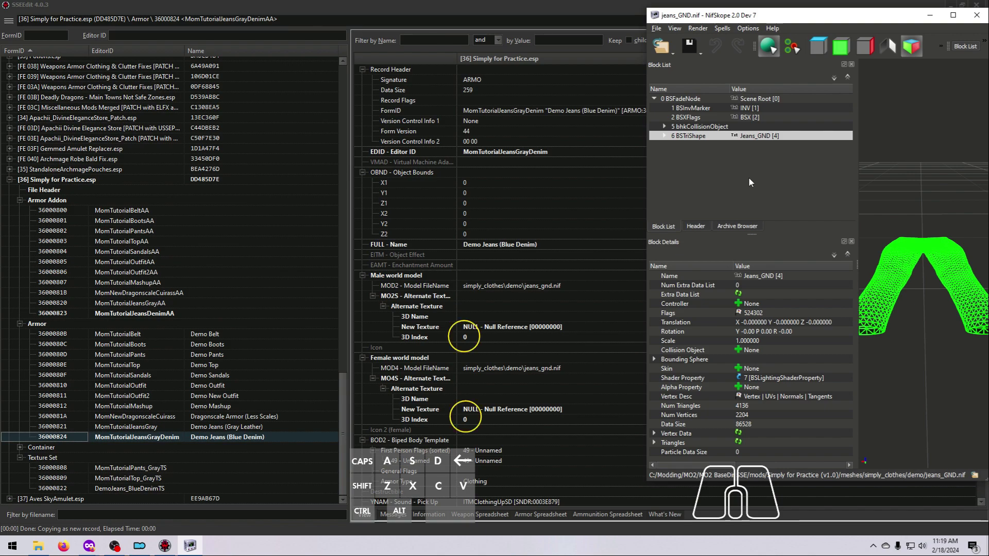
Set New Texture to DemoJeans_BlueDenimTS [TXST:36000822] in the denim armor's male and female Alternate Texture entries
left_click(496, 330)
left_click(497, 328)
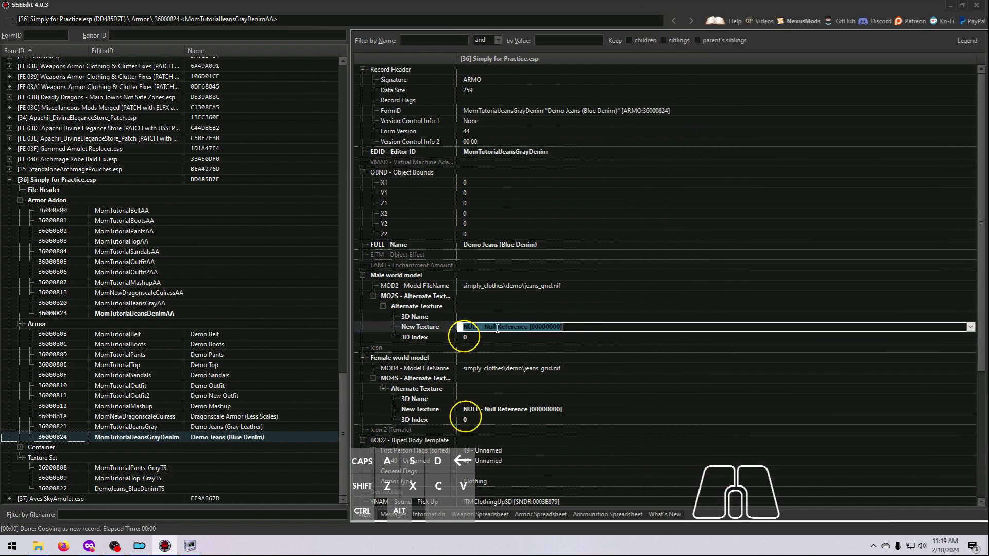
type("DemoJeans_BlueDenimTS [TXST:36000822]")
key("Return")
left_click(516, 408)
left_click(516, 410)
type("DemoJeans_BlueDenimTS [TXST:36000822]")
key("Return")
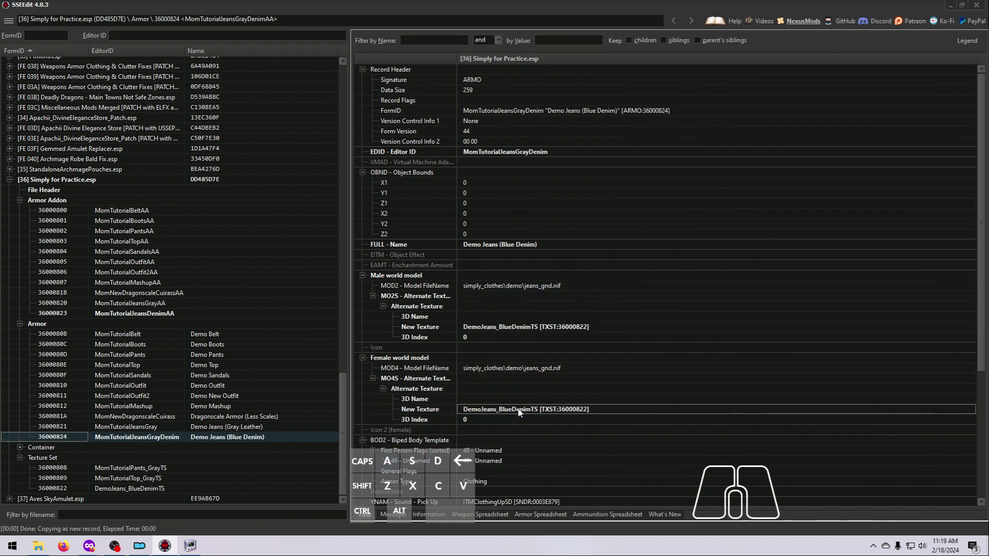
Check the shape name of the ground mesh in NifSkope and enter Jeans_GND as the 3D Name for both genders in SSEEdit
left_click(196, 547)
double_click(503, 316)
type("Jeans_GND")
key("Return")
double_click(482, 401)
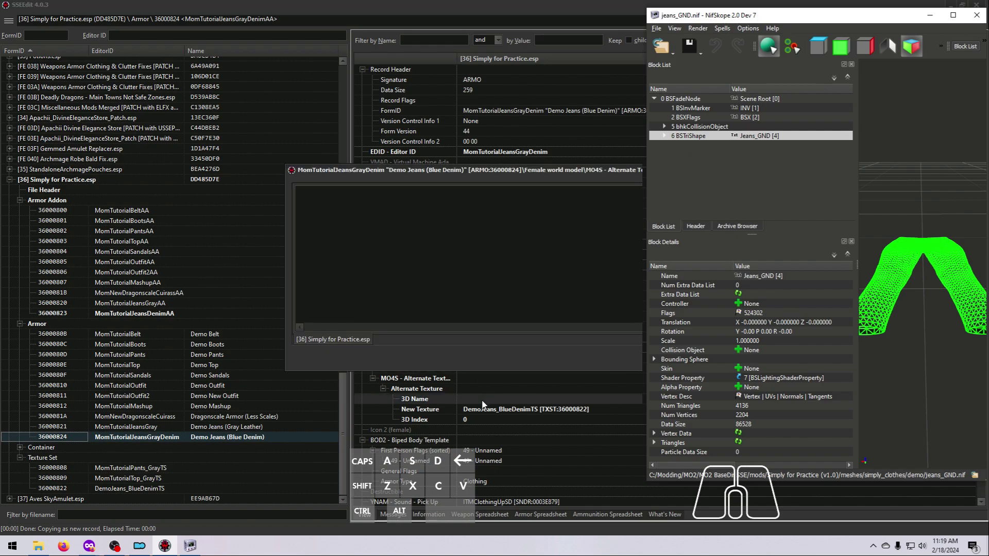
type("Jeans_GND")
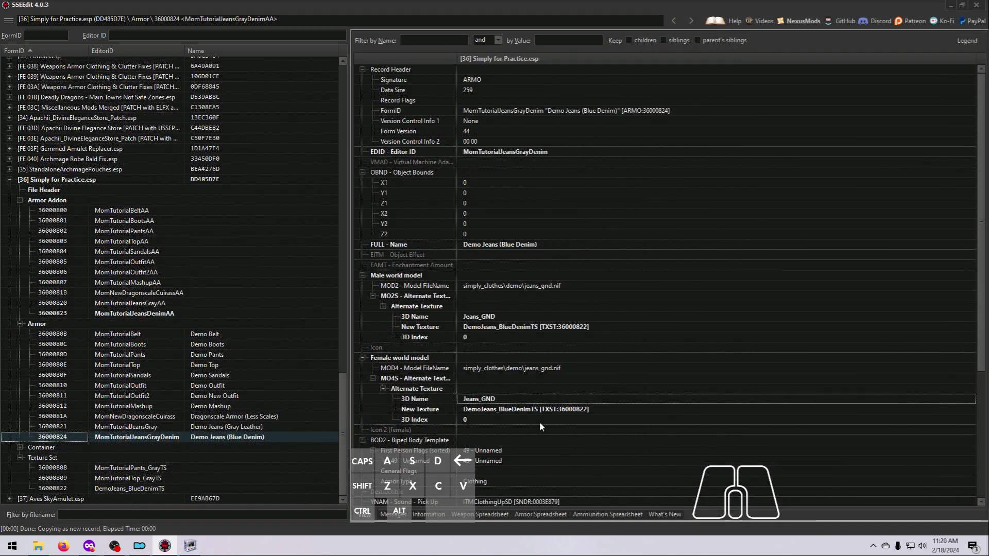
Review the denim armor record, save Simply for Practice.esp with plugin backup, and close SSEEdit
scroll(539, 422, "down", 7)
scroll(540, 425, "up", 6)
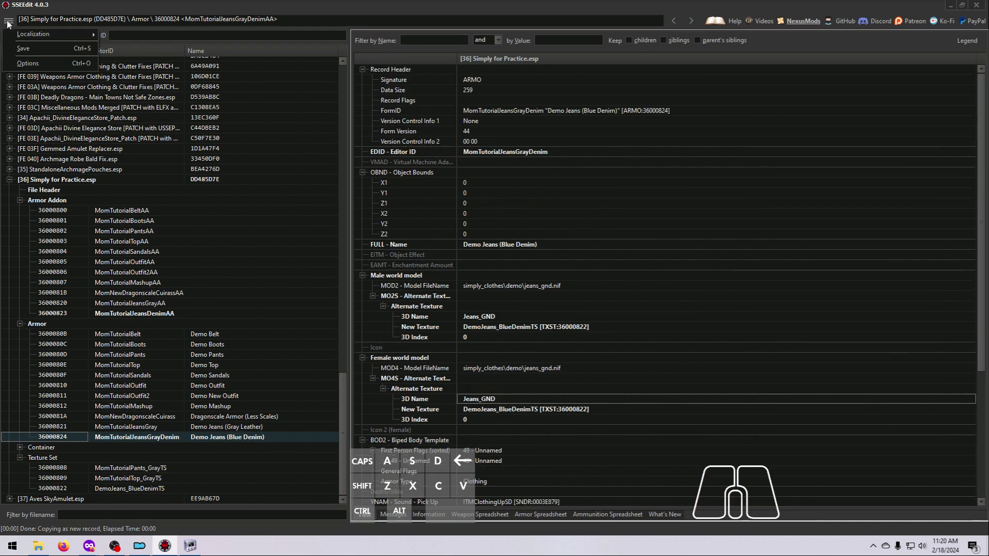
key("ctrl+s")
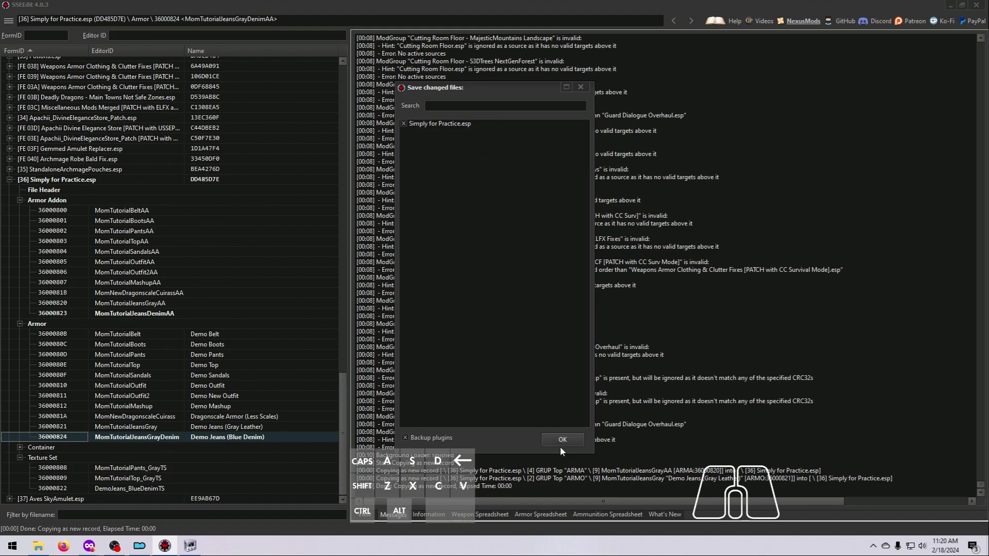
left_click(562, 443)
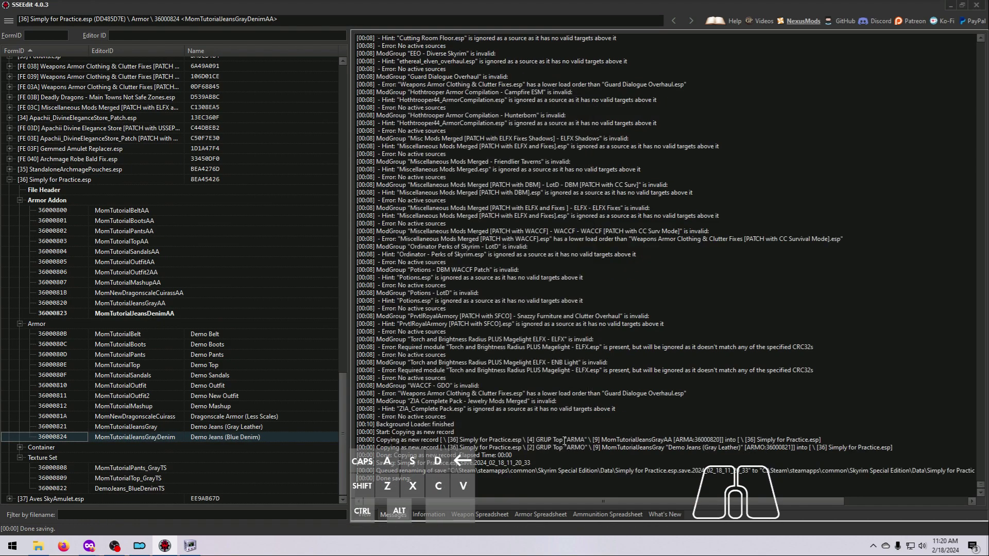
left_click(976, 5)
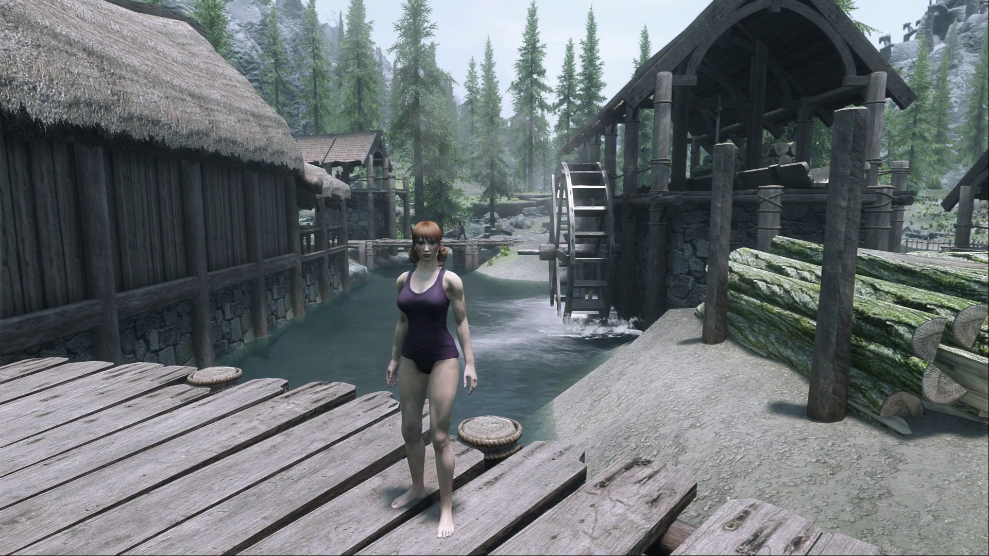
Switch to Skyrim and look up "demo jeans" in the console with the help command
key("grave")
type("help ")
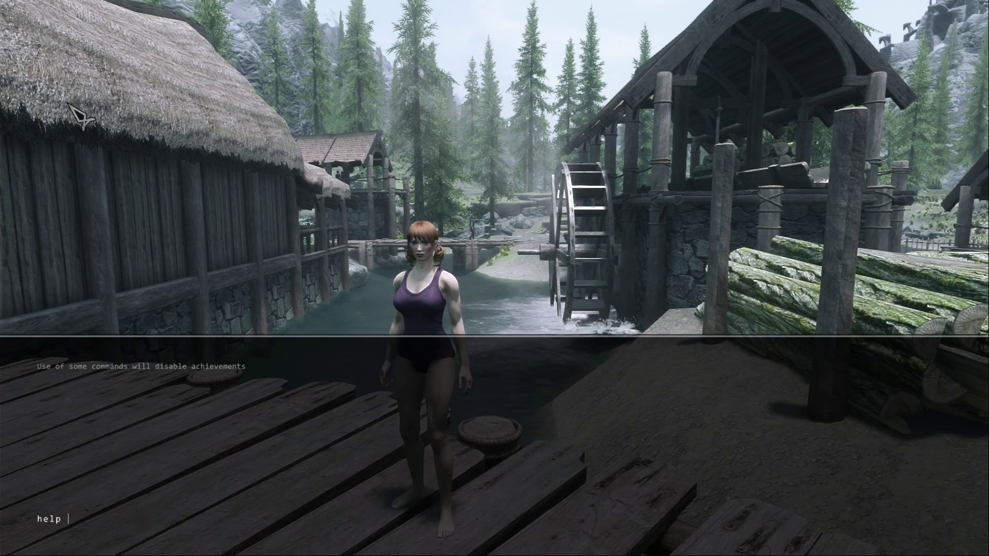
type("\"demo jeans\"")
key("Return")
Add one Demo Jeans (Gray Leather), 36000821, and one Demo Jeans (Blue Denim), 36000824, to the player with player.additem
type("player.additem")
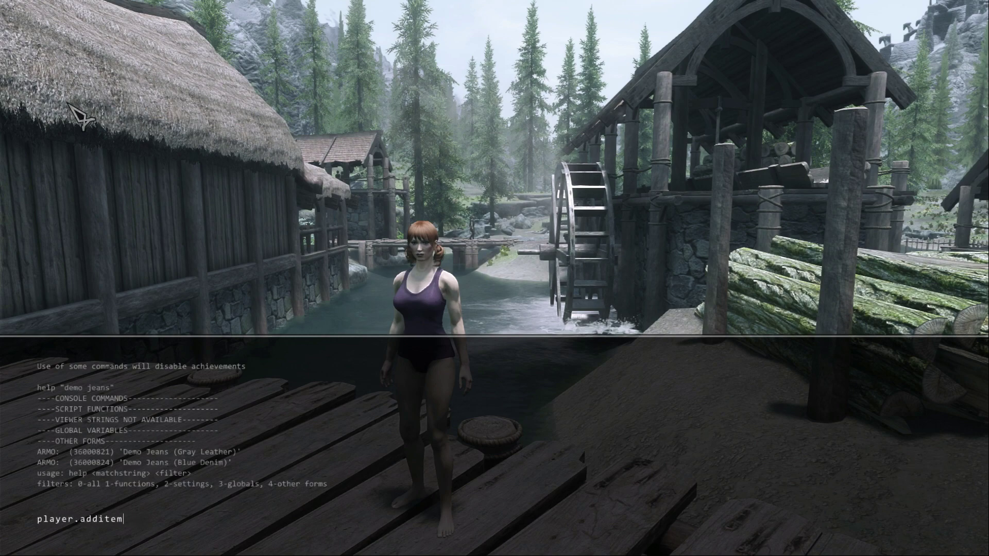
type(" 36000821 1")
key("Return")
key("Up")
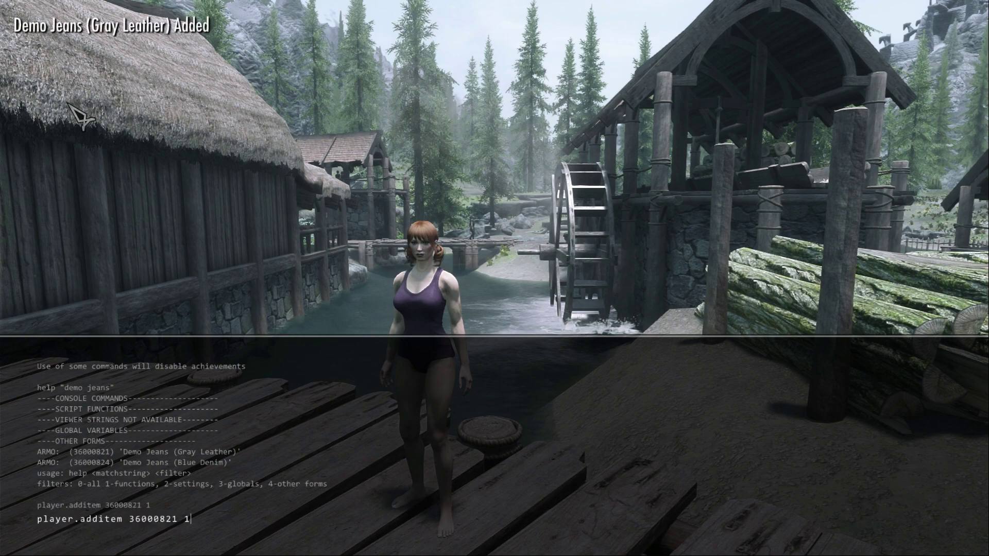
key("Delete")
type("4")
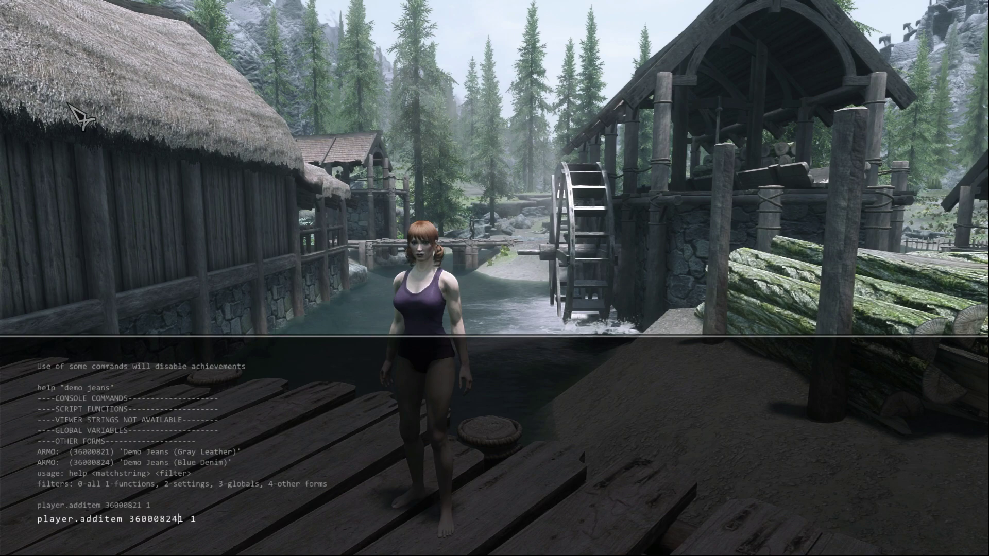
key("Return")
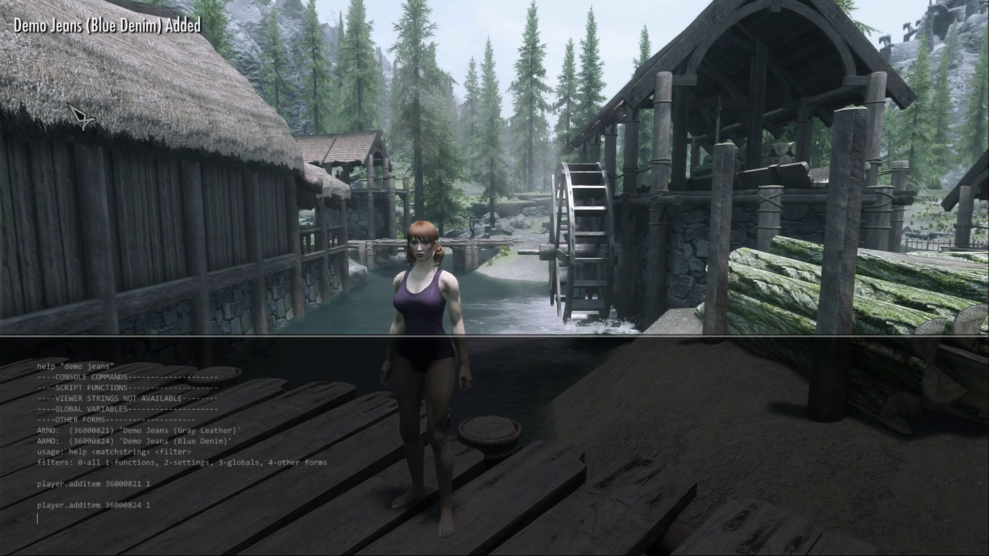
Close the console, view the blue denim jeans in the inventory, and equip the Demo Jeans (Gray Leather) on the character
key("grave")
key("i")
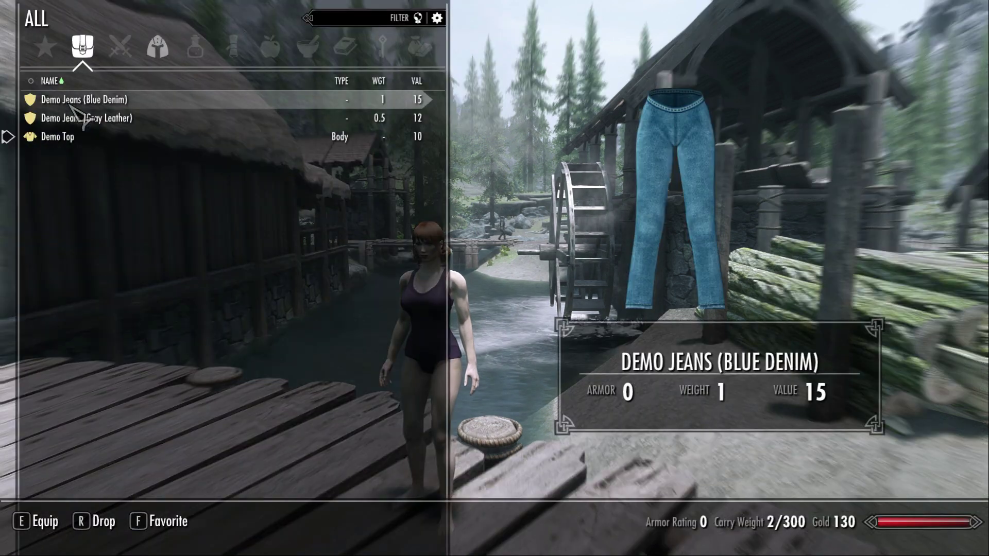
left_click(111, 117)
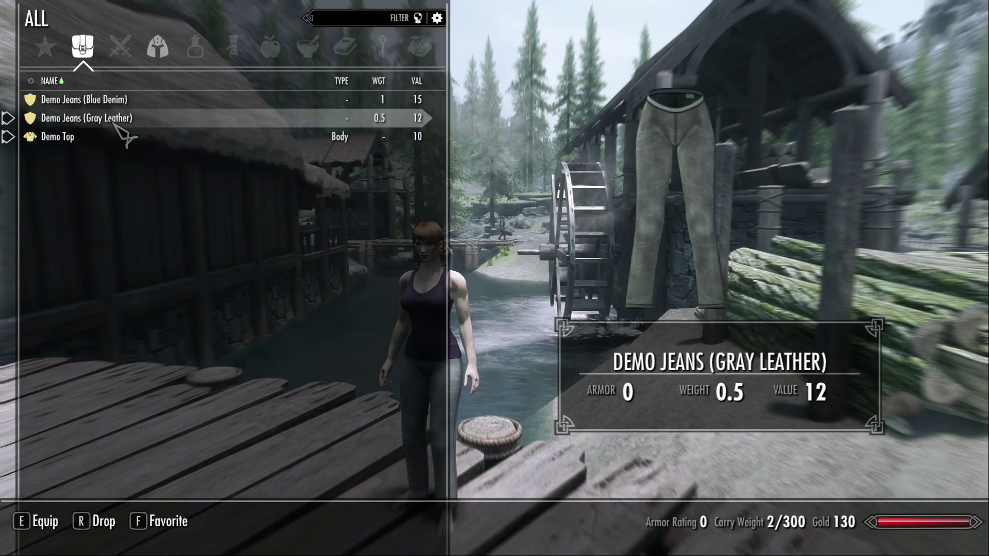
key("i")
key("i")
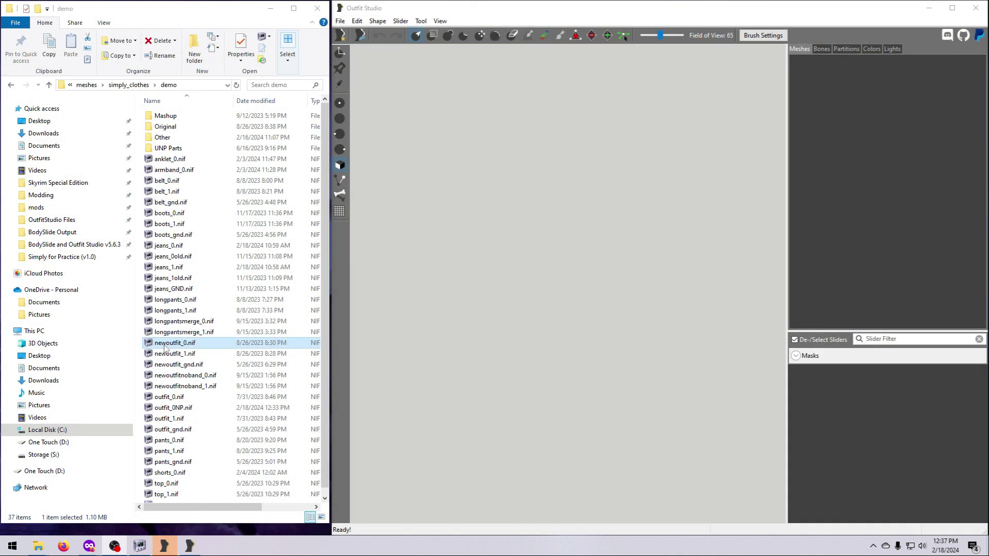
Load newoutfit_0.nif from the demo folder into Outfit Studio and turn off its textures to examine the outfit's separate meshes
left_click_drag(170, 342, 667, 309)
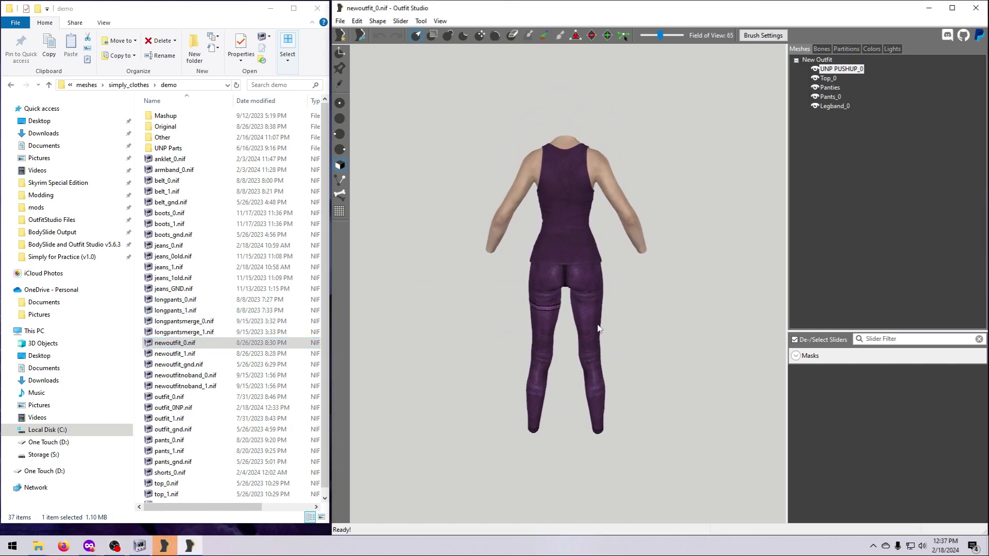
scroll(595, 331, "up", 3)
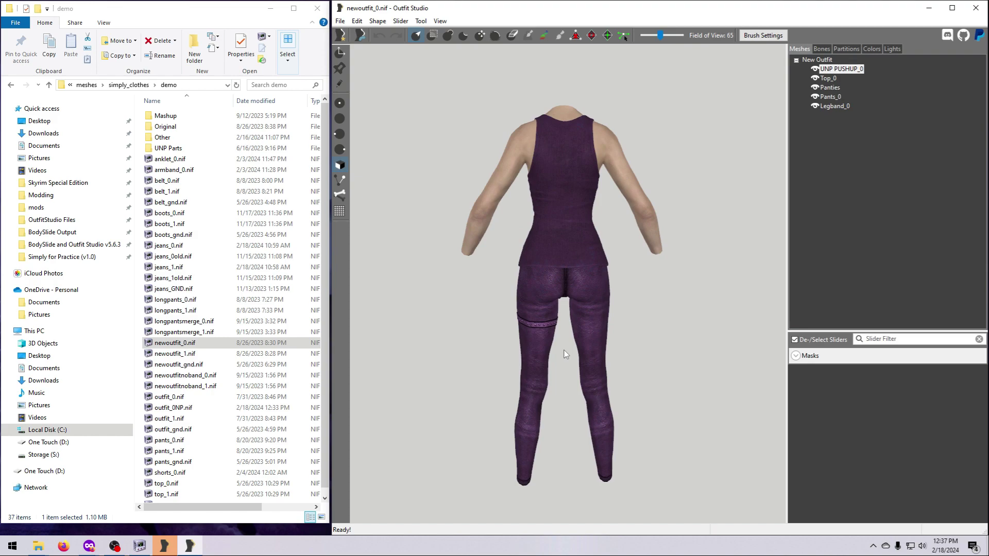
key("t")
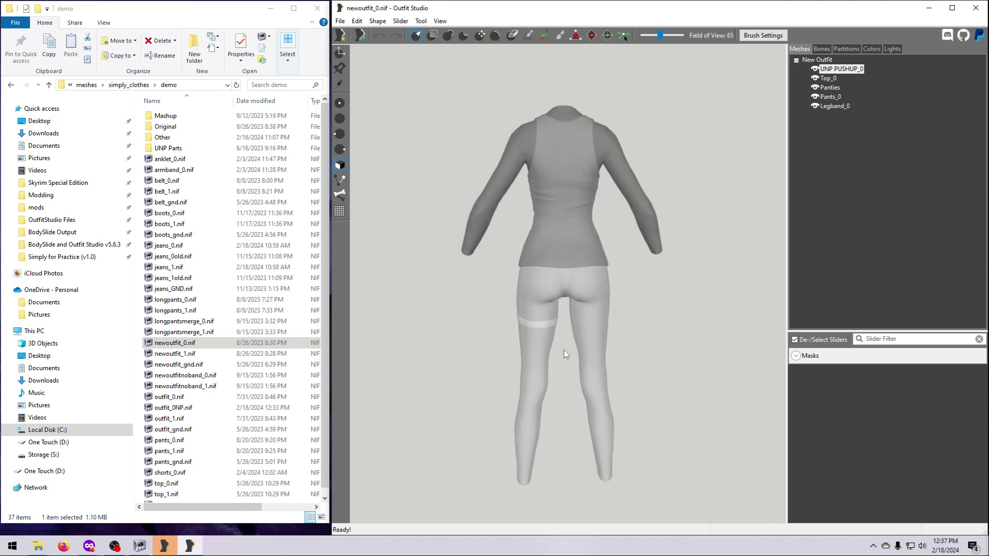
Hide Pants_0 and Top_0 and display the vertices and wireframe of the selected Panties mesh
left_click(827, 88)
left_click(815, 98)
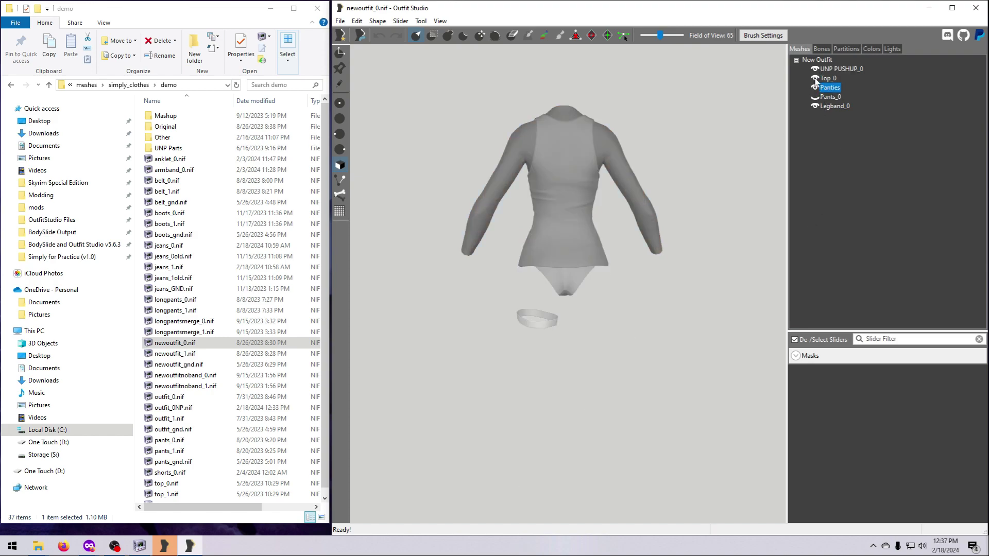
left_click(814, 79)
left_click(340, 84)
scroll(541, 280, "up", 6)
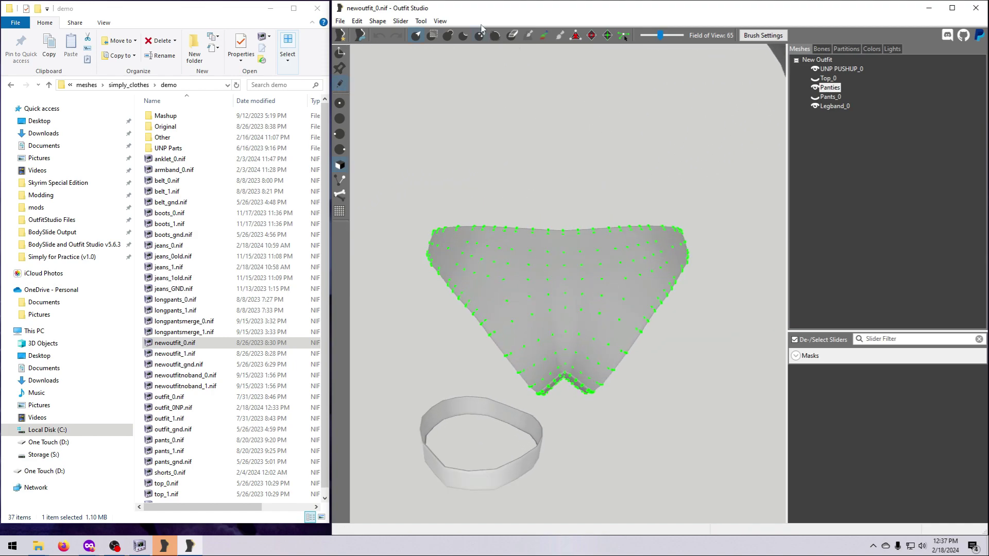
left_click(440, 21)
left_click(465, 153)
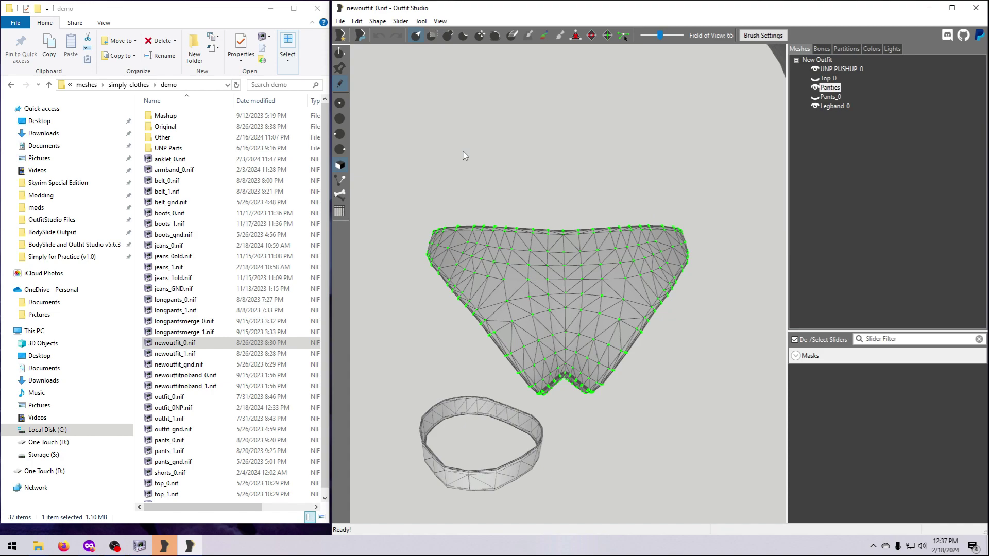
Mask three adjacent vertices near the middle of the Panties mesh with a small brush and delete all its unmasked vertices
left_click(434, 37)
scroll(554, 314, "down", 10)
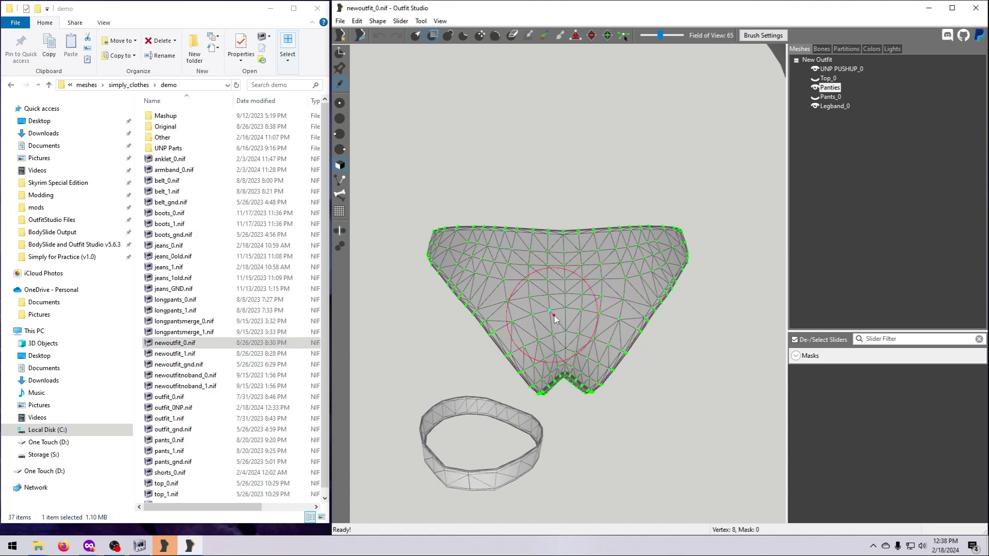
left_click_drag(570, 288, 579, 279)
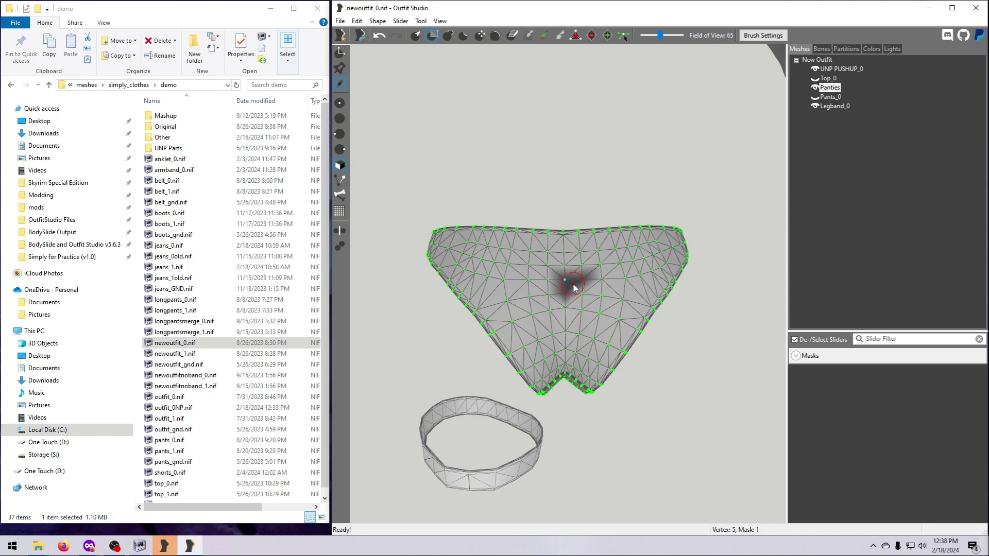
left_click(377, 21)
left_click(395, 67)
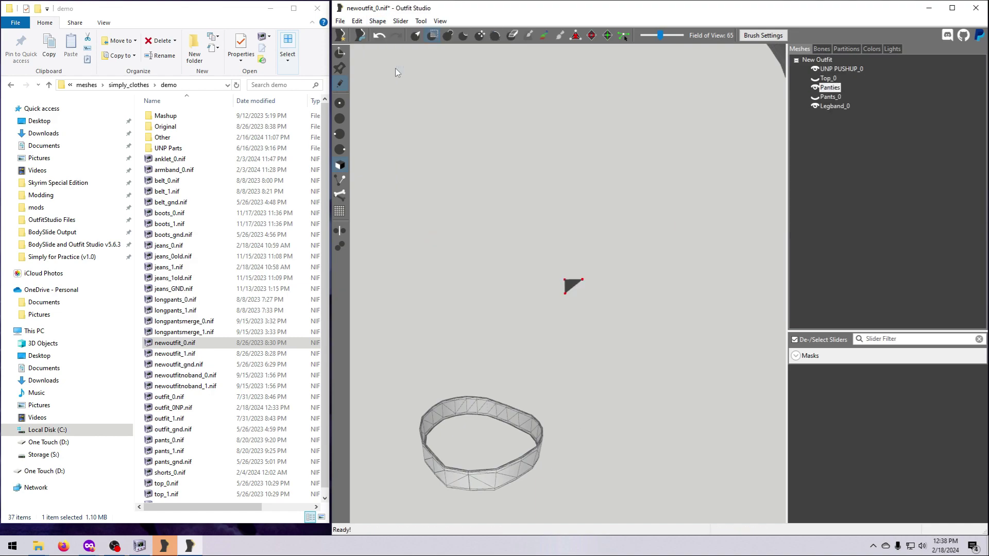
Clear the mask on Panties and show Top_0 and Pants_0 as wireframes
left_click(420, 21)
left_click(448, 130)
left_click(814, 78)
left_click(814, 98)
Move the remaining Panties triangle slightly inward with the transform tool so it sits inside the body
left_click_drag(670, 394, 739, 419)
left_click(341, 52)
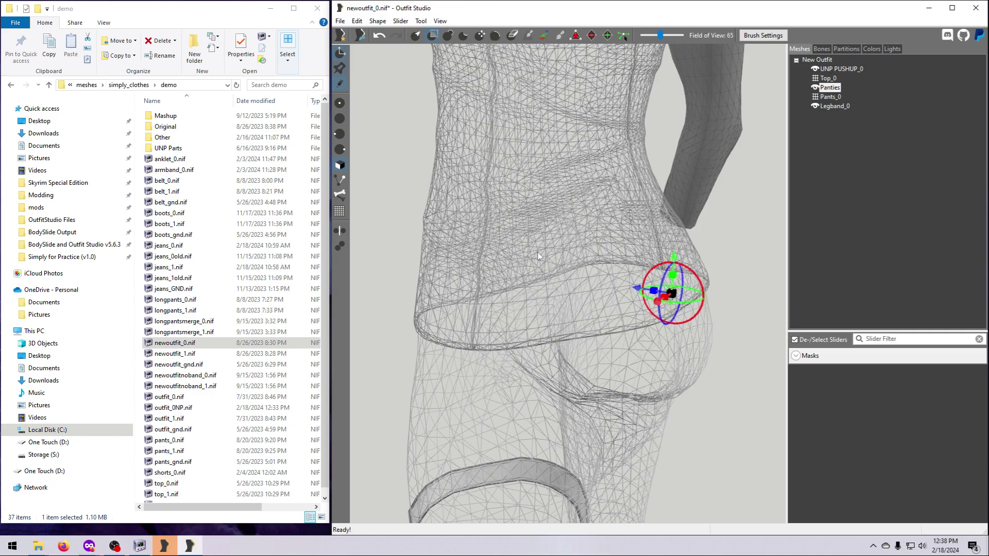
left_click_drag(629, 289, 623, 289)
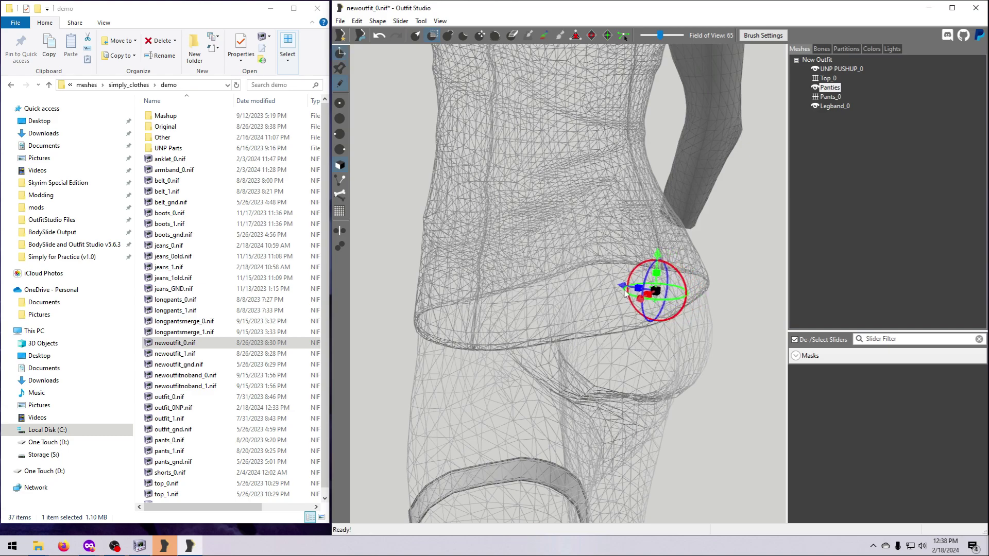
left_click(340, 52)
scroll(681, 406, "down", 5)
scroll(668, 397, "down", 3)
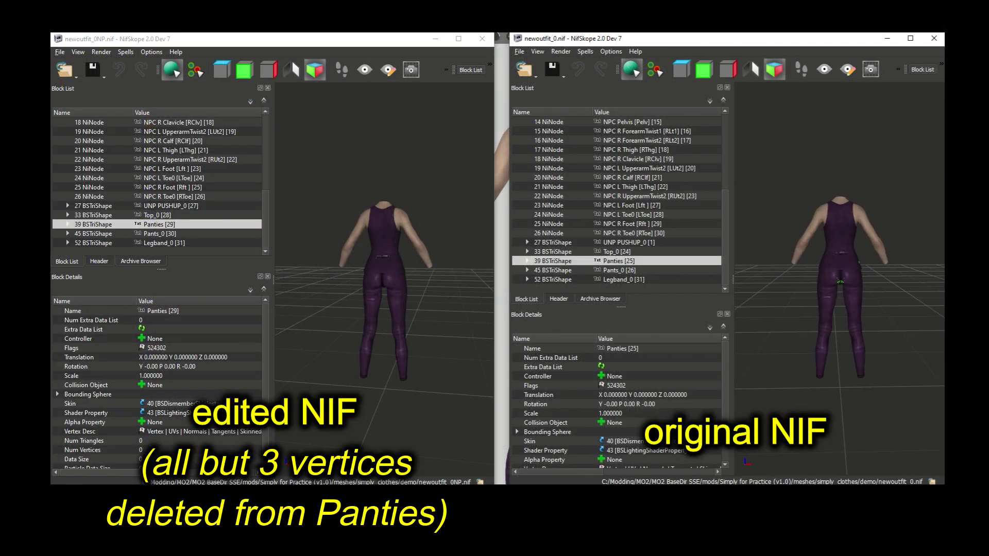
Switch to NifSkope and compare the front of the edited newoutfit_0NP.nif with the original newoutfit_0.nif
left_click_drag(941, 335, 792, 338)
left_click_drag(348, 313, 427, 398)
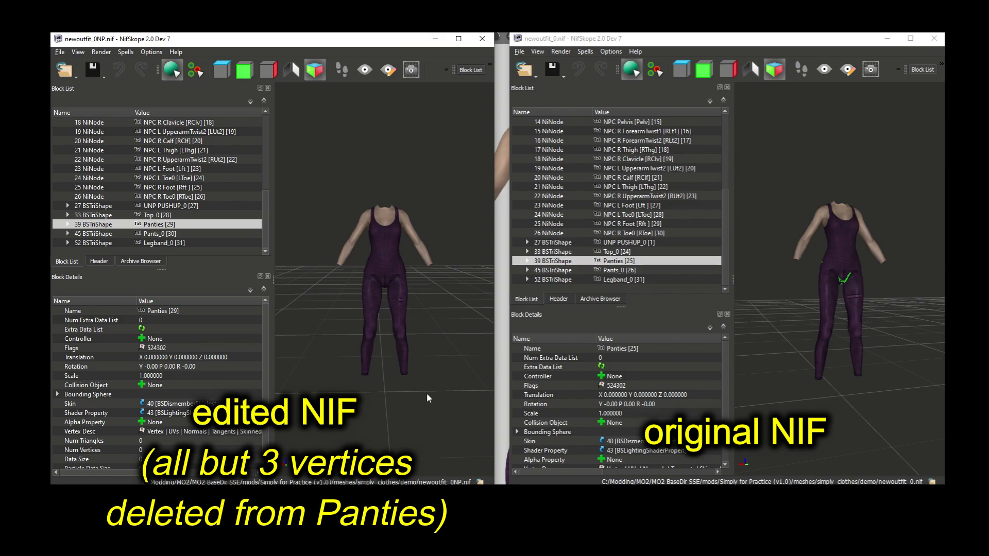